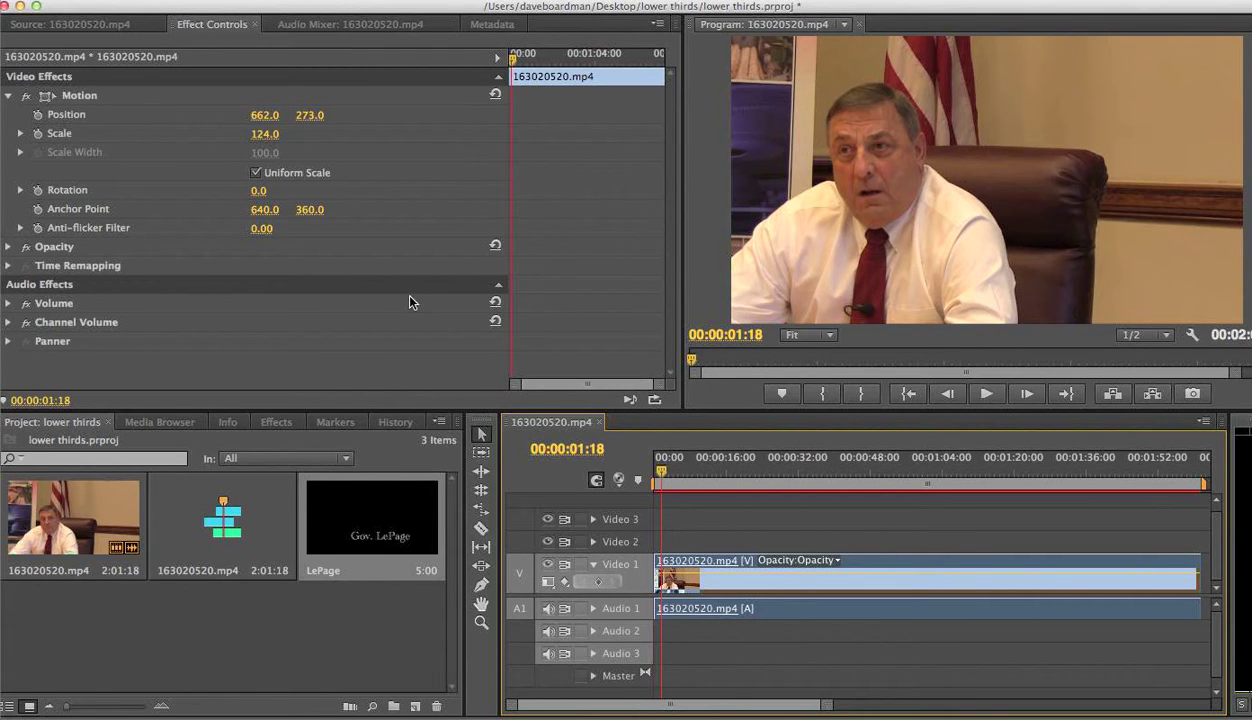
# Remove the LePage title from the project.
pyautogui.click(378, 572)
pyautogui.rightClick(367, 555)
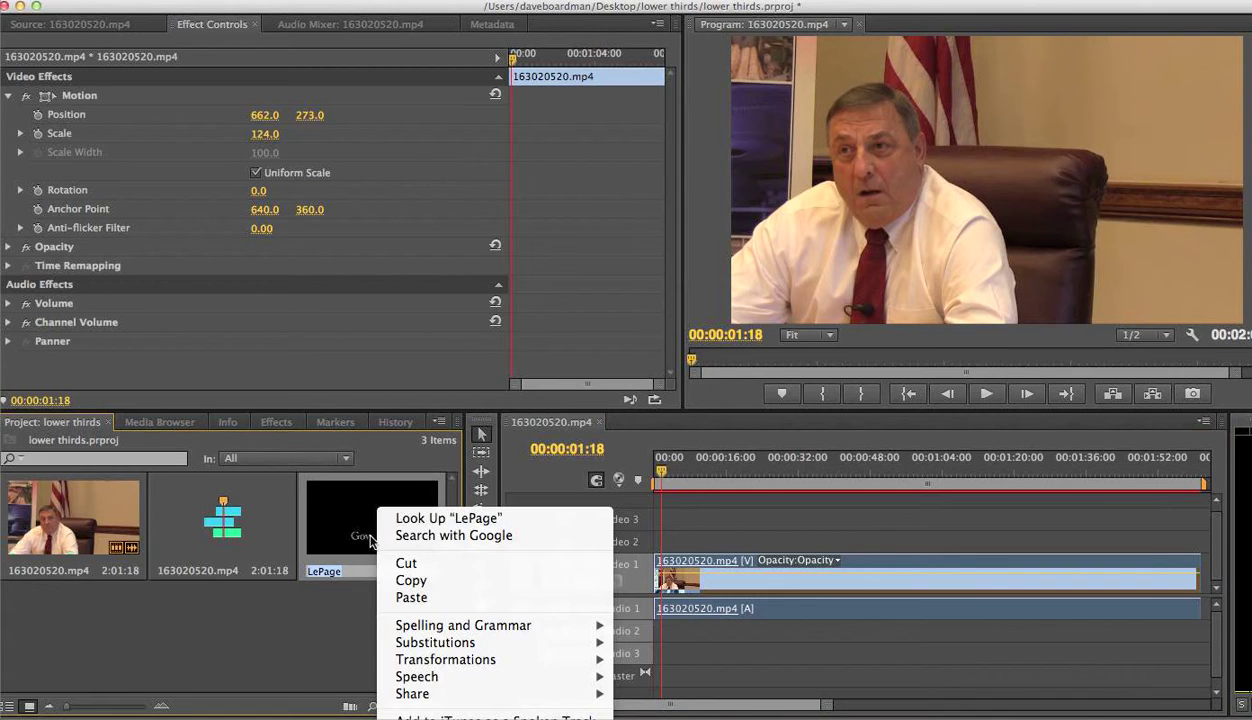
pyautogui.click(405, 562)
pyautogui.click(391, 520)
pyautogui.rightClick(391, 520)
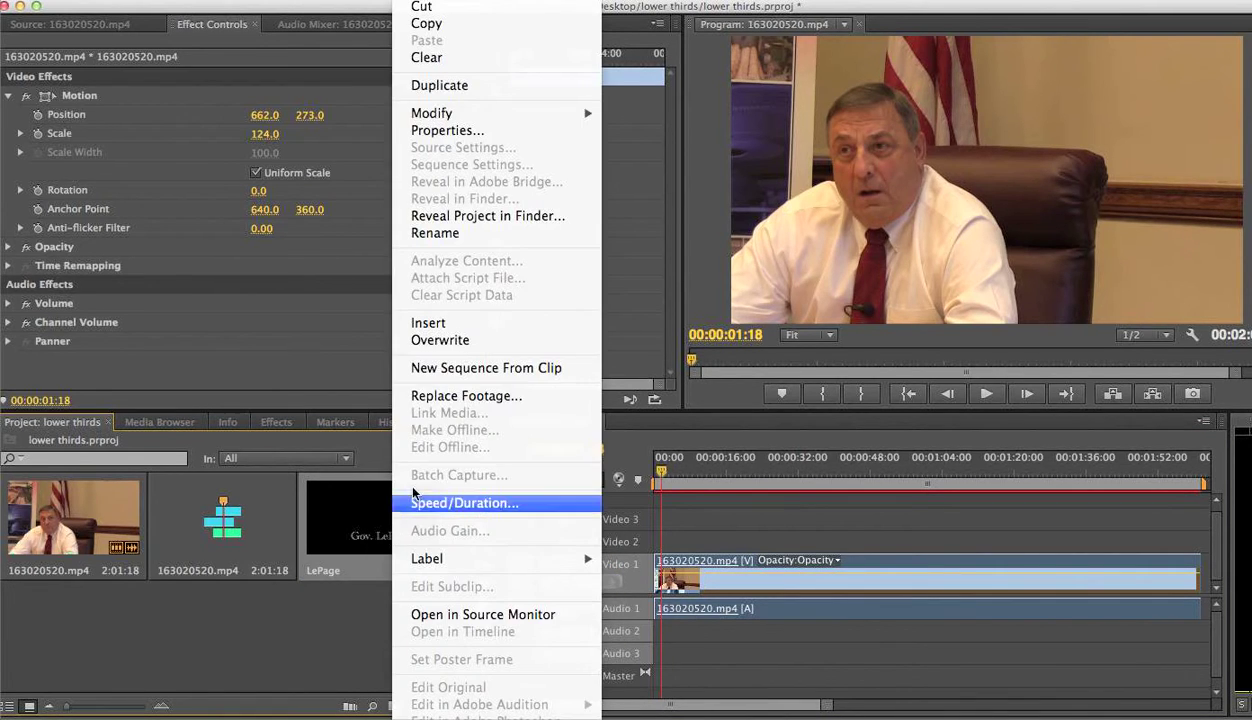
pyautogui.click(427, 57)
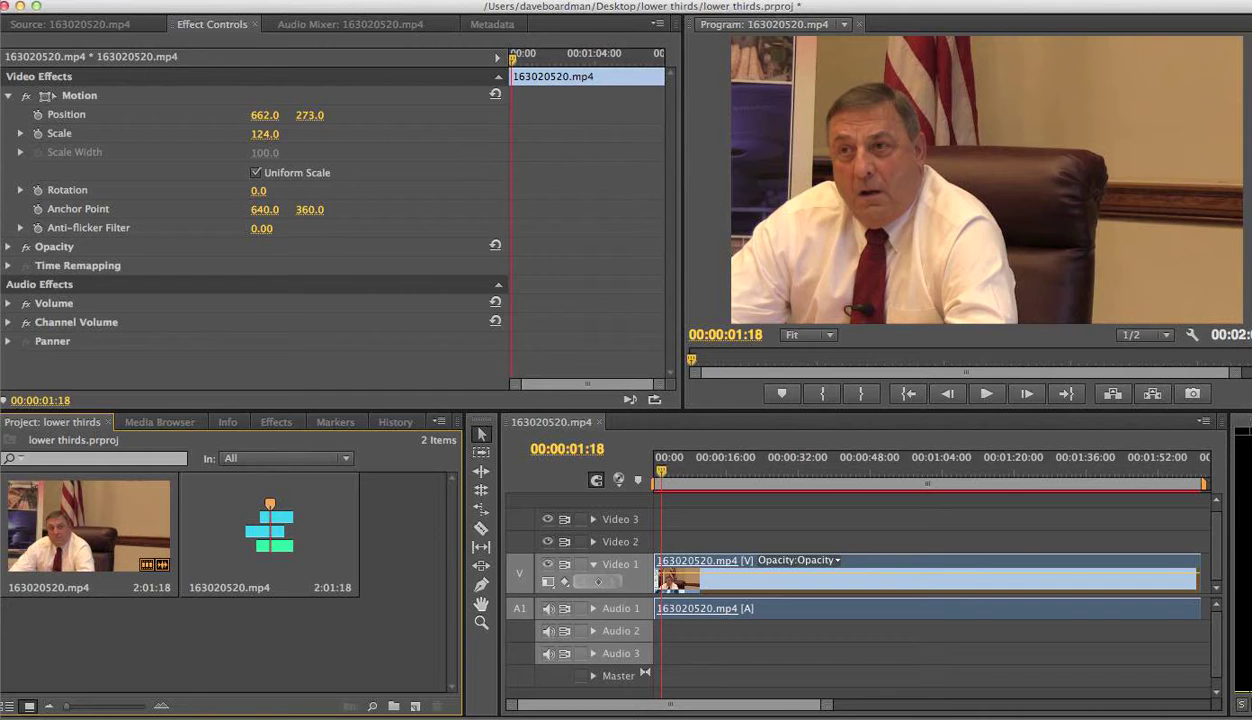
# Create a new default still title named LePage, keeping the 1280 x 720 video settings.
pyautogui.click(472, 0)
pyautogui.moveTo(472, 6)
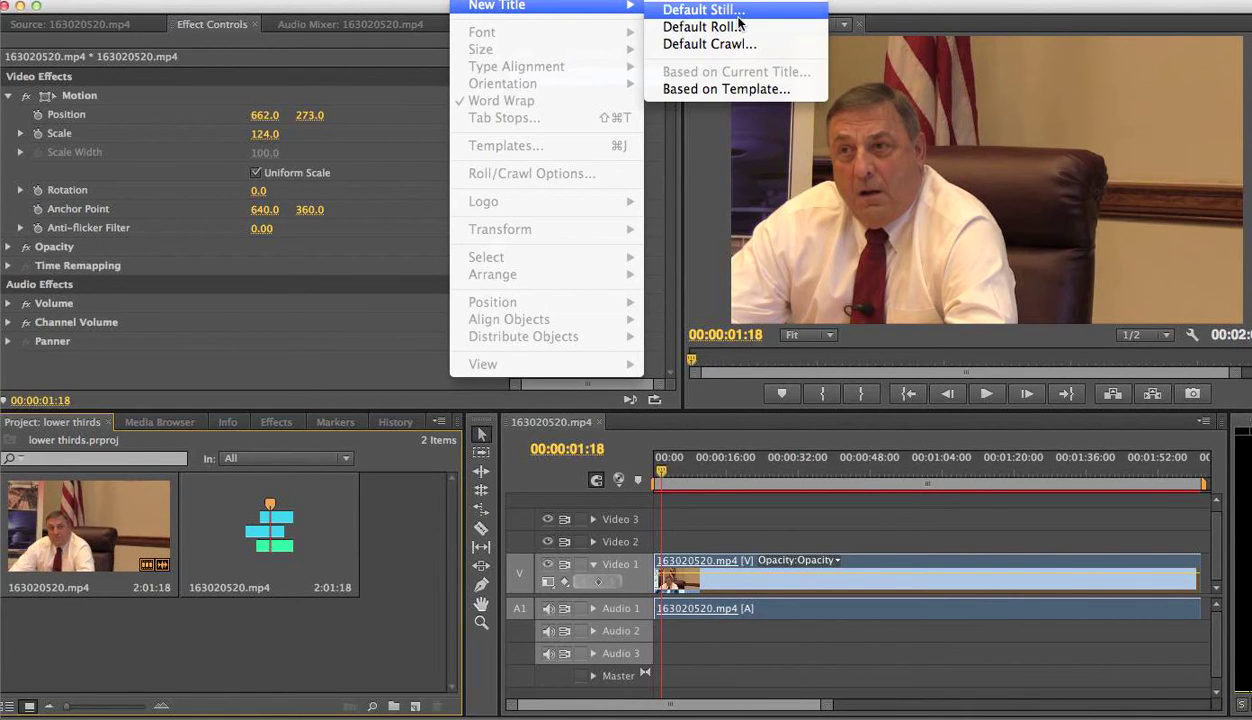
pyautogui.click(413, 313)
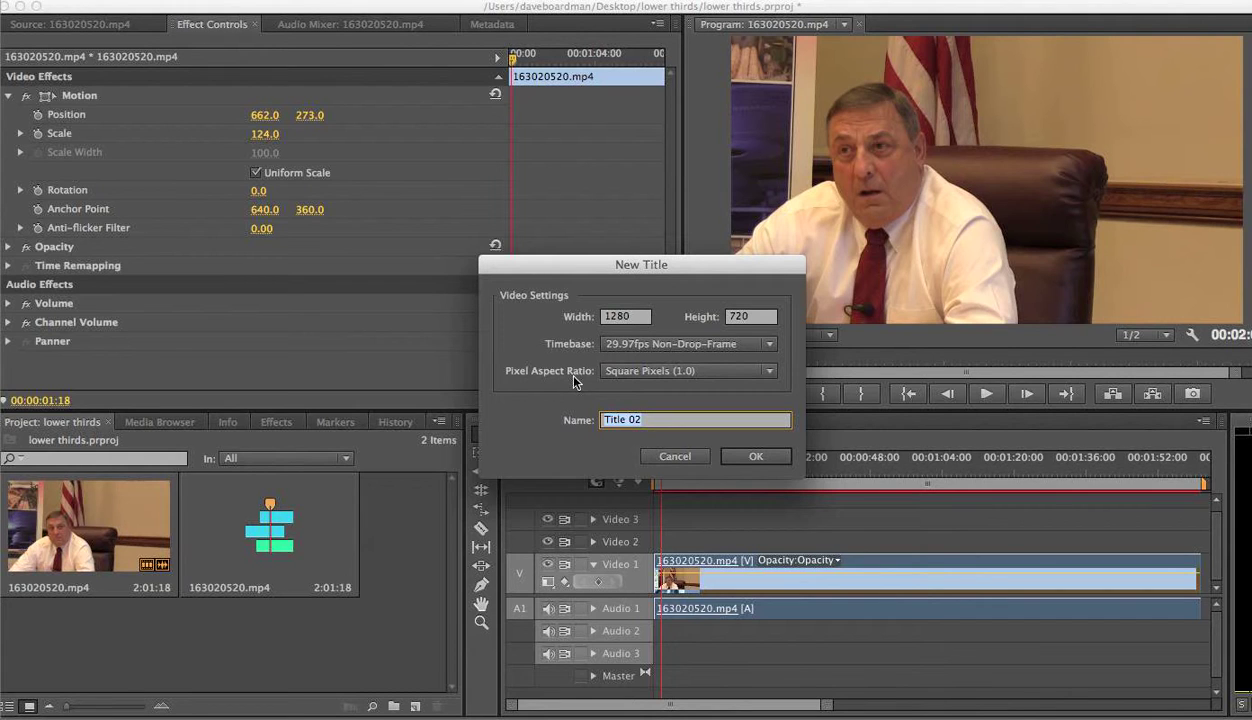
pyautogui.write('LePage')
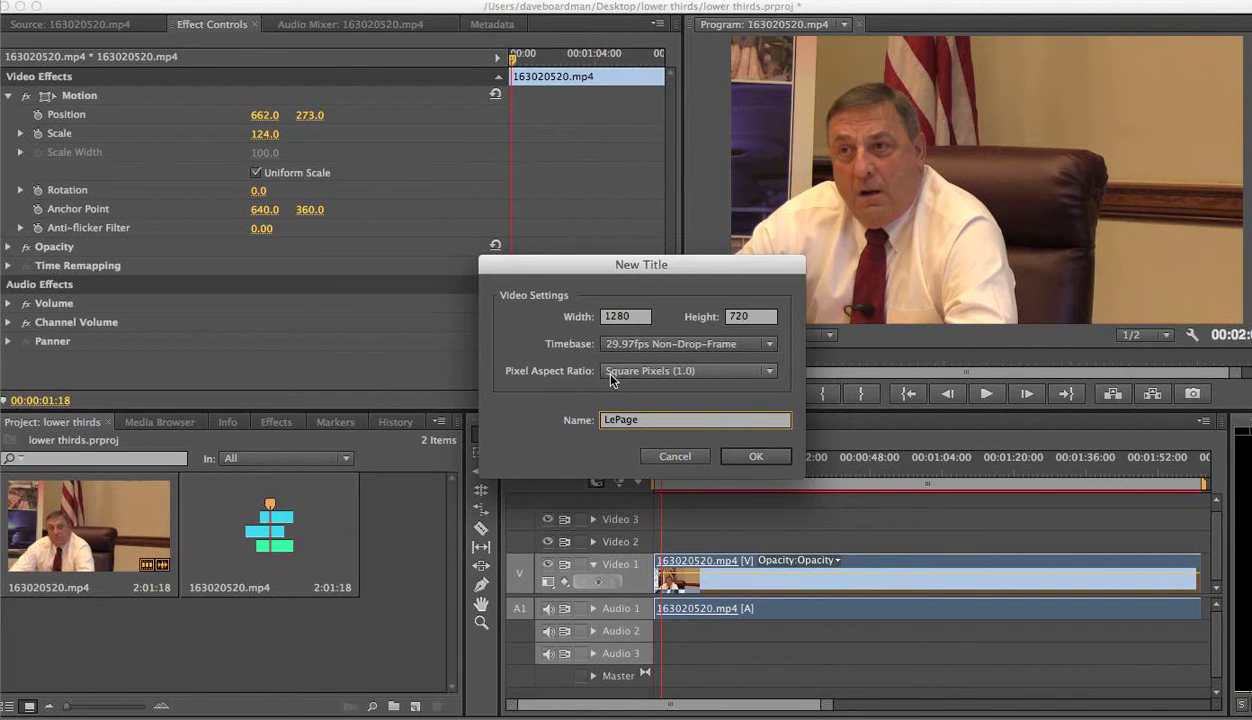
pyautogui.click(752, 456)
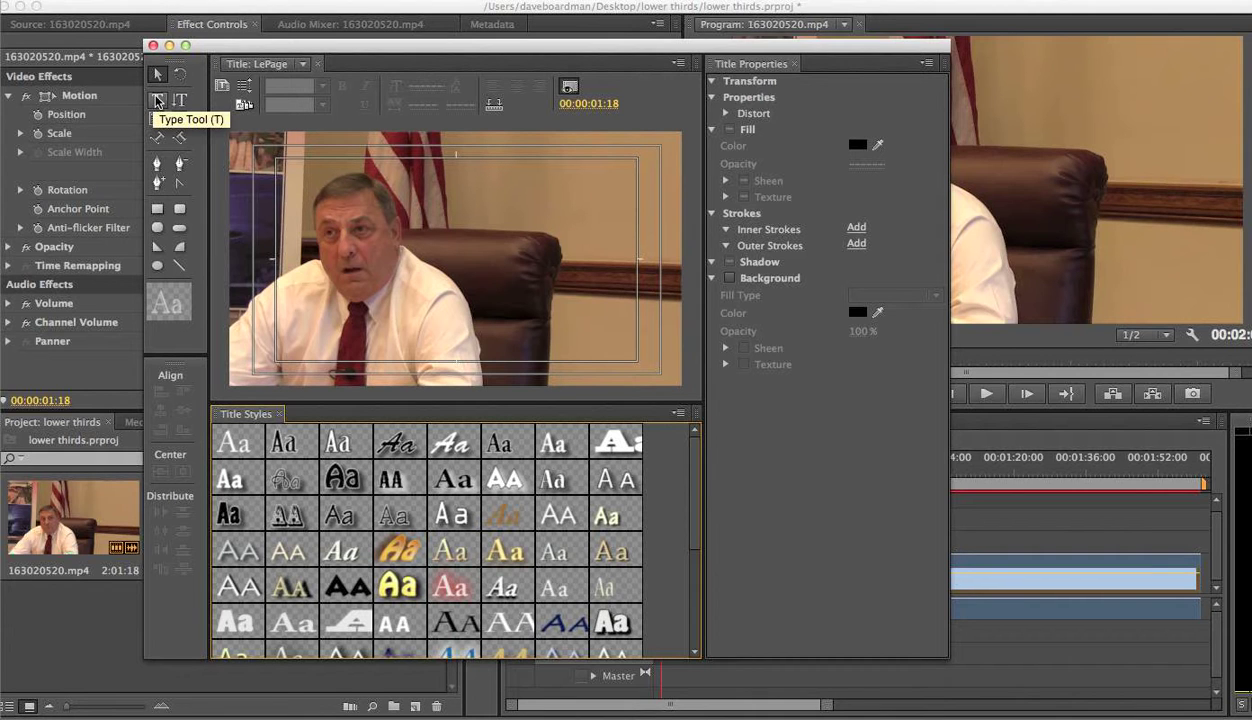
# Draw a rectangle about 543 by 131 pixels in the lower right of the title frame and fill it with colour 7DA6B1.
pyautogui.click(157, 208)
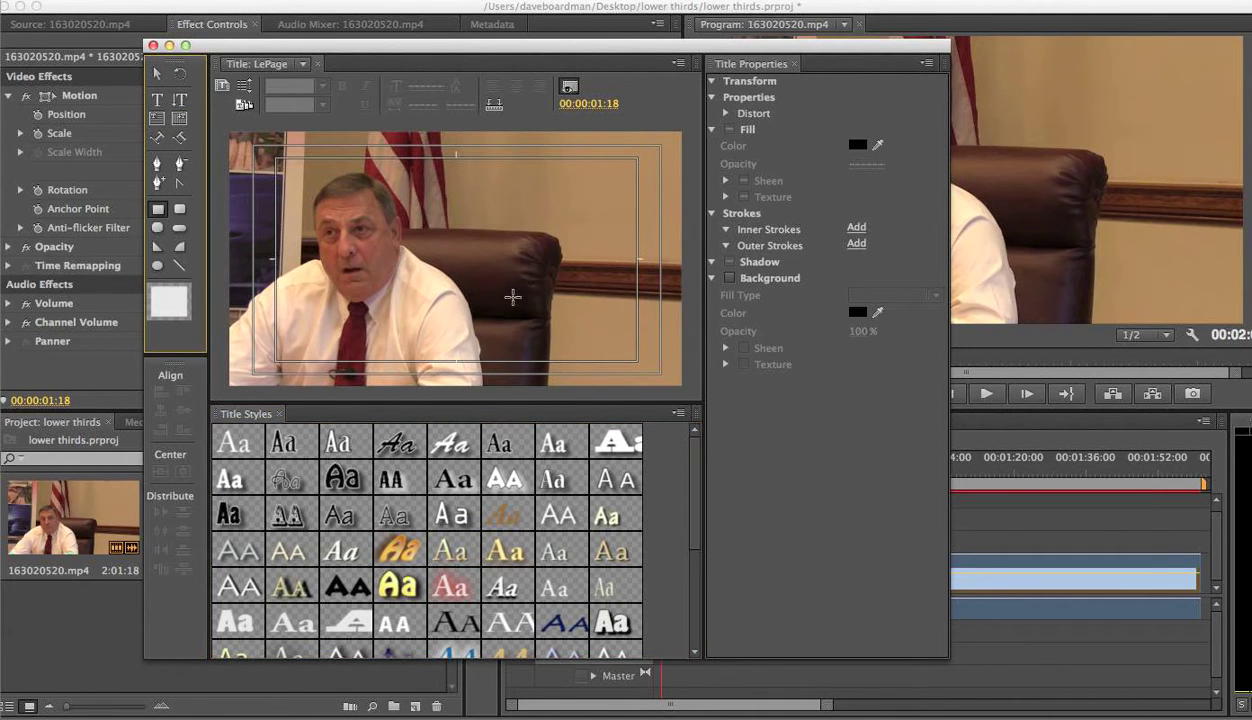
pyautogui.moveTo(444, 312); pyautogui.dragTo(634, 355)
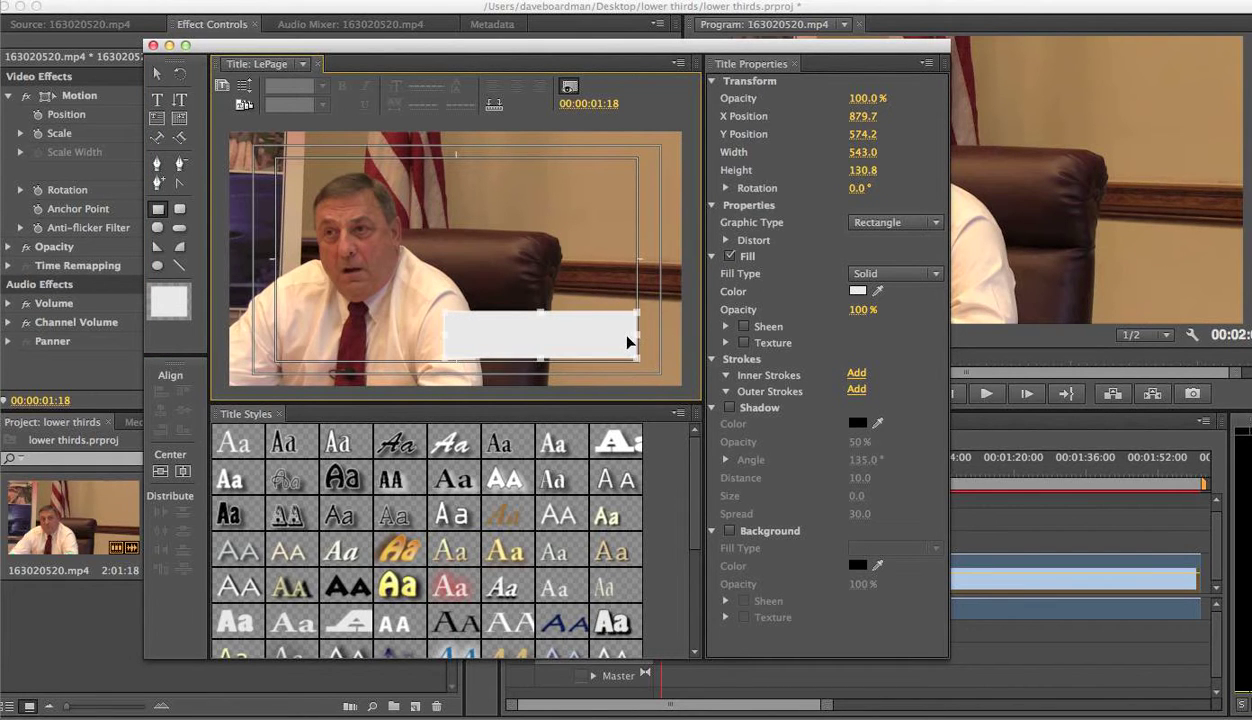
pyautogui.click(857, 291)
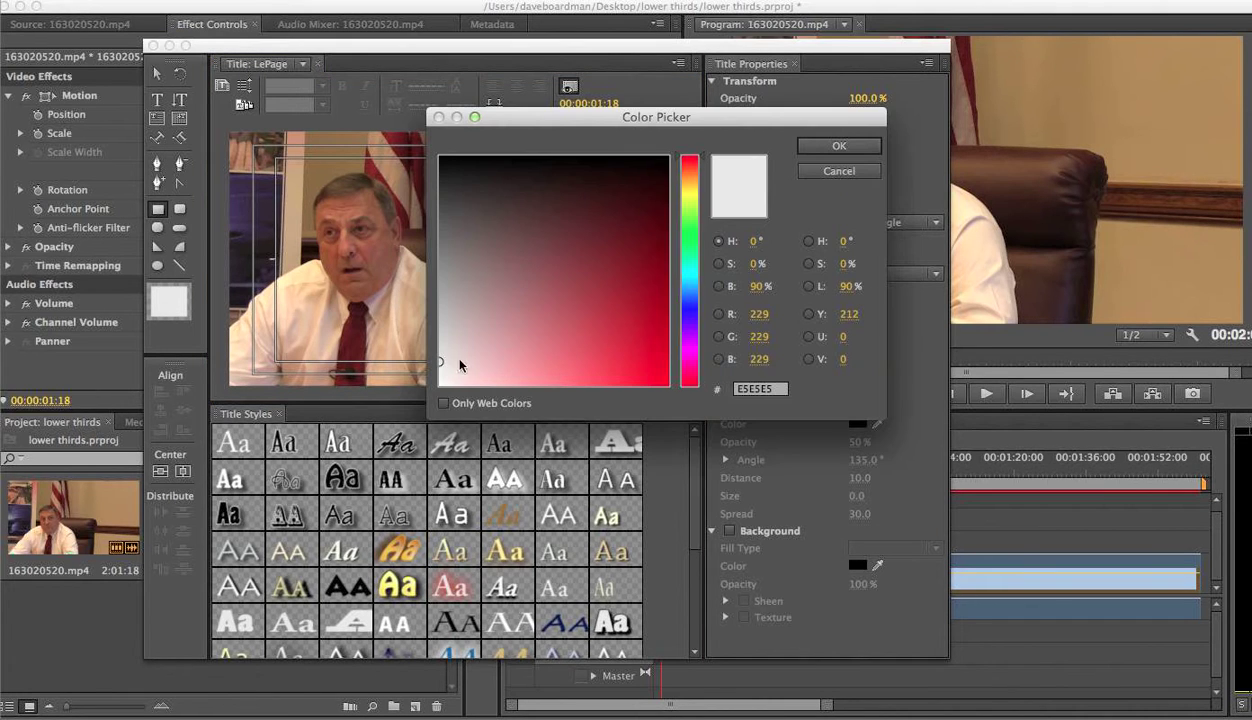
pyautogui.moveTo(487, 125); pyautogui.dragTo(758, 142)
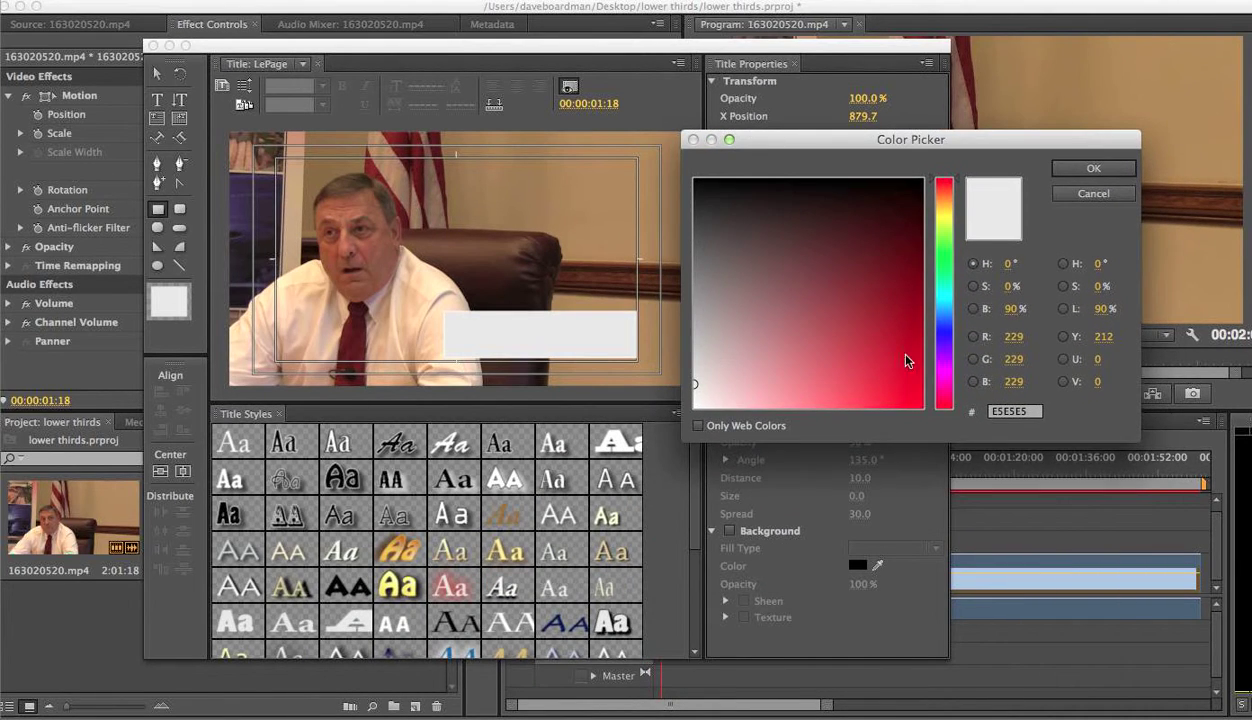
pyautogui.click(944, 298)
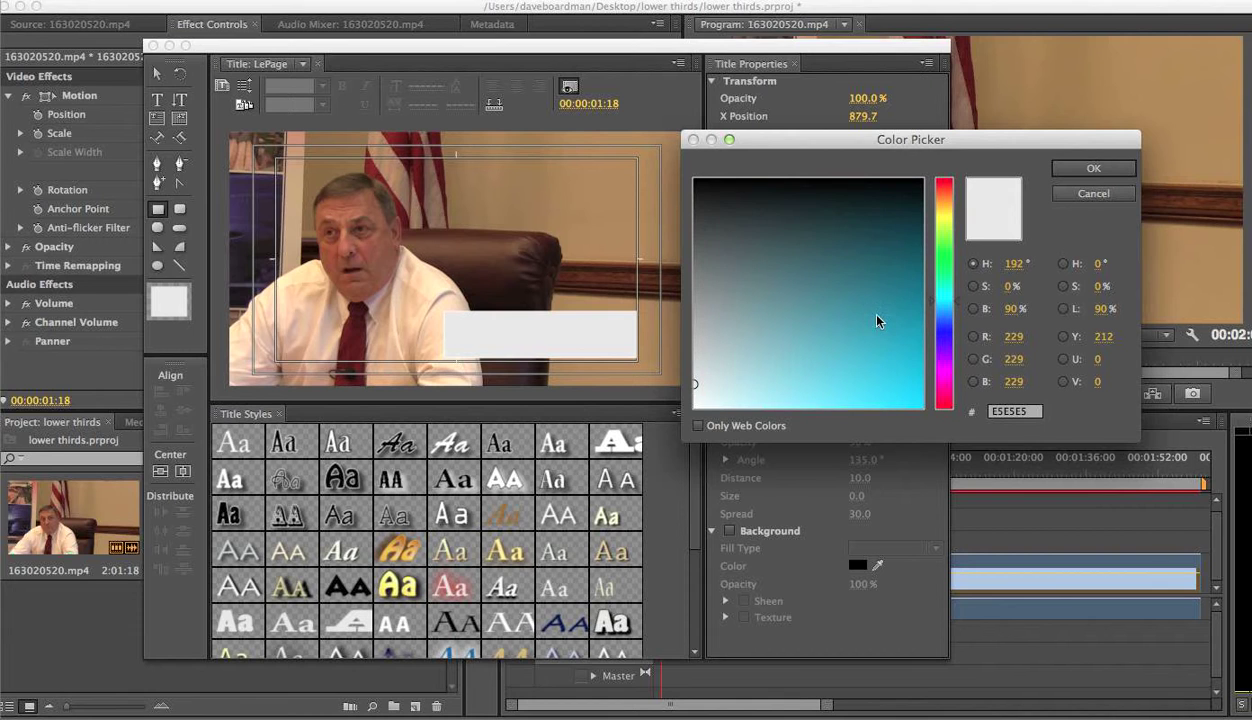
pyautogui.moveTo(697, 388)
pyautogui.mouseDown()
pyautogui.moveTo(797, 313)
pyautogui.moveTo(785, 307)
pyautogui.moveTo(738, 338)
pyautogui.moveTo(768, 310)
pyautogui.moveTo(735, 320)
pyautogui.moveTo(813, 287)
pyautogui.moveTo(768, 313)
pyautogui.moveTo(749, 297)
pyautogui.moveTo(772, 310)
pyautogui.mouseUp()
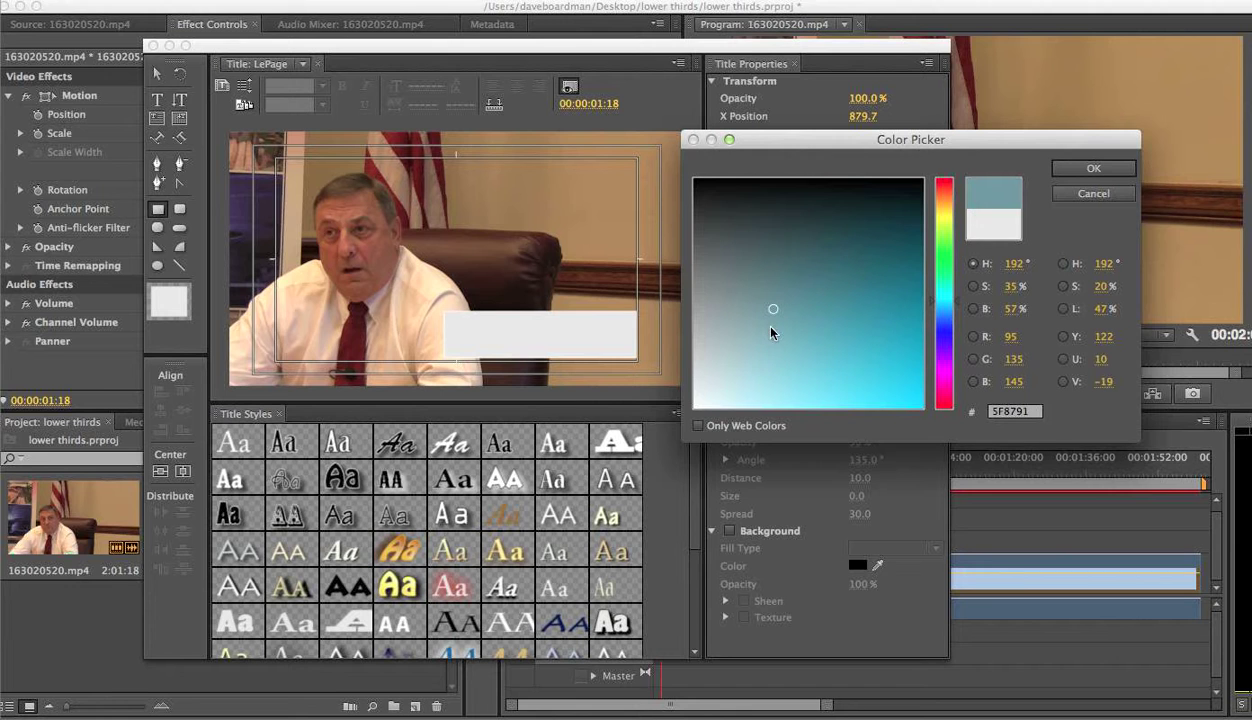
pyautogui.moveTo(772, 312)
pyautogui.mouseDown()
pyautogui.moveTo(757, 313)
pyautogui.moveTo(761, 337)
pyautogui.mouseUp()
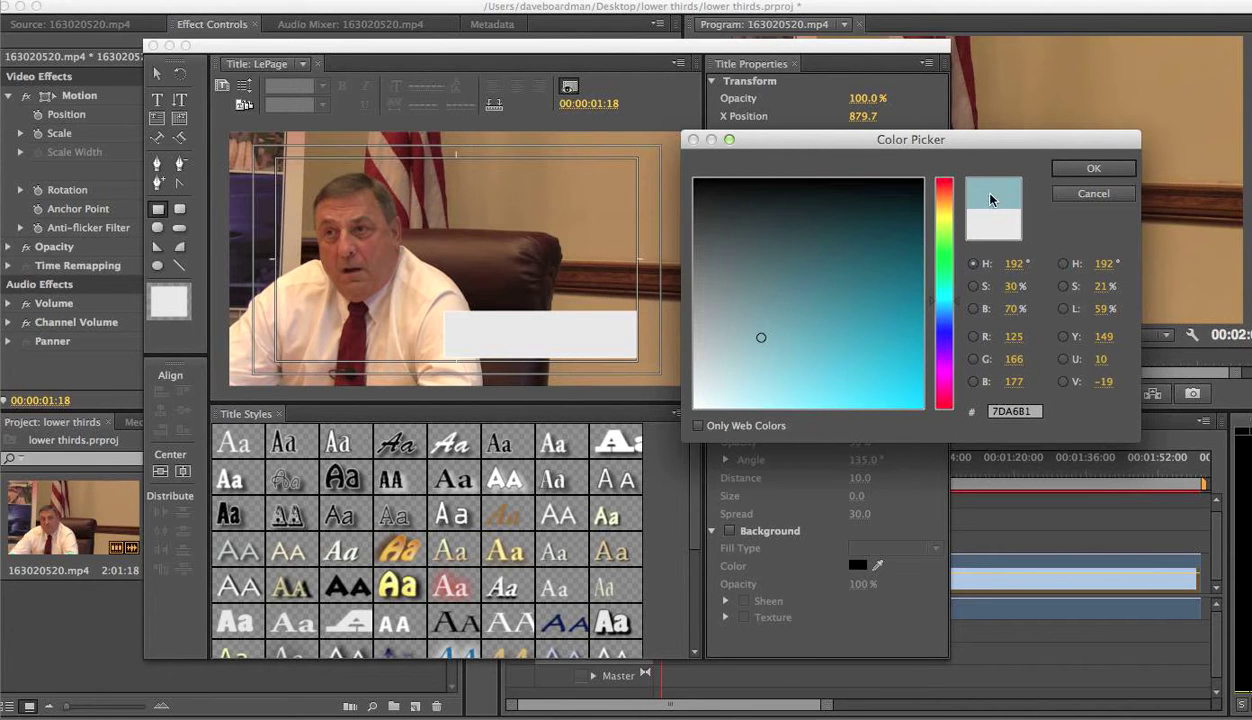
pyautogui.click(1094, 169)
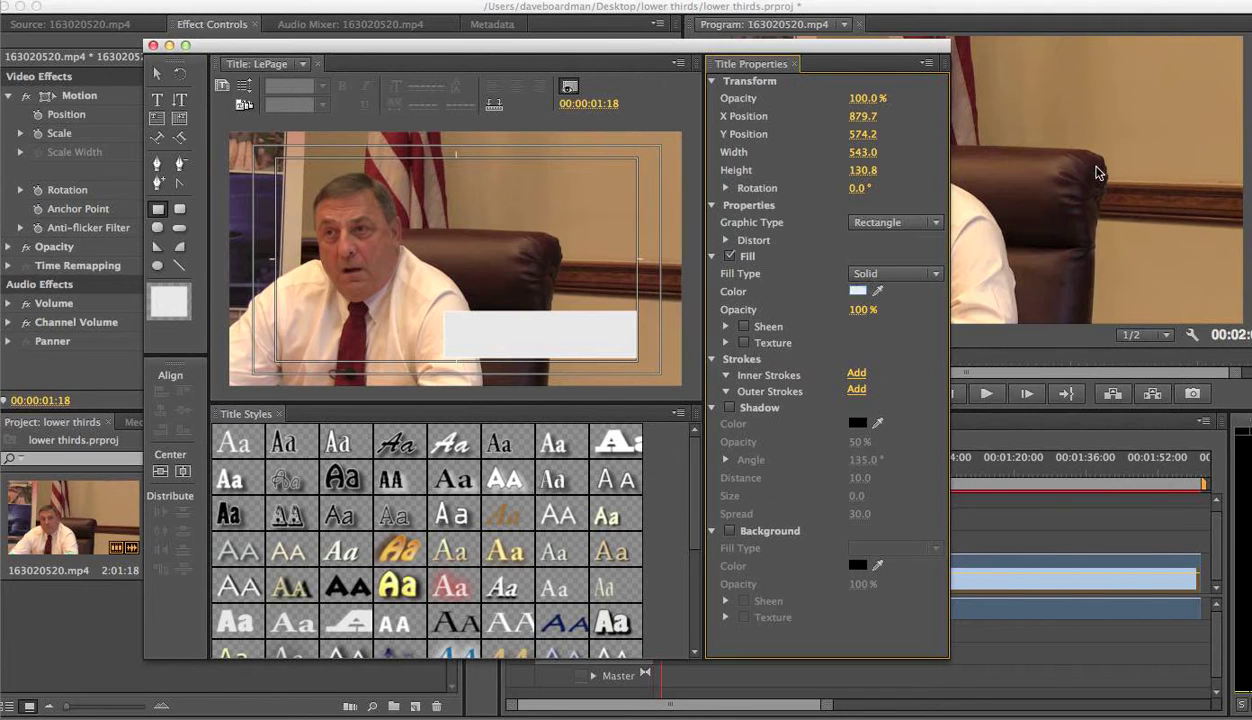
pyautogui.click(668, 370)
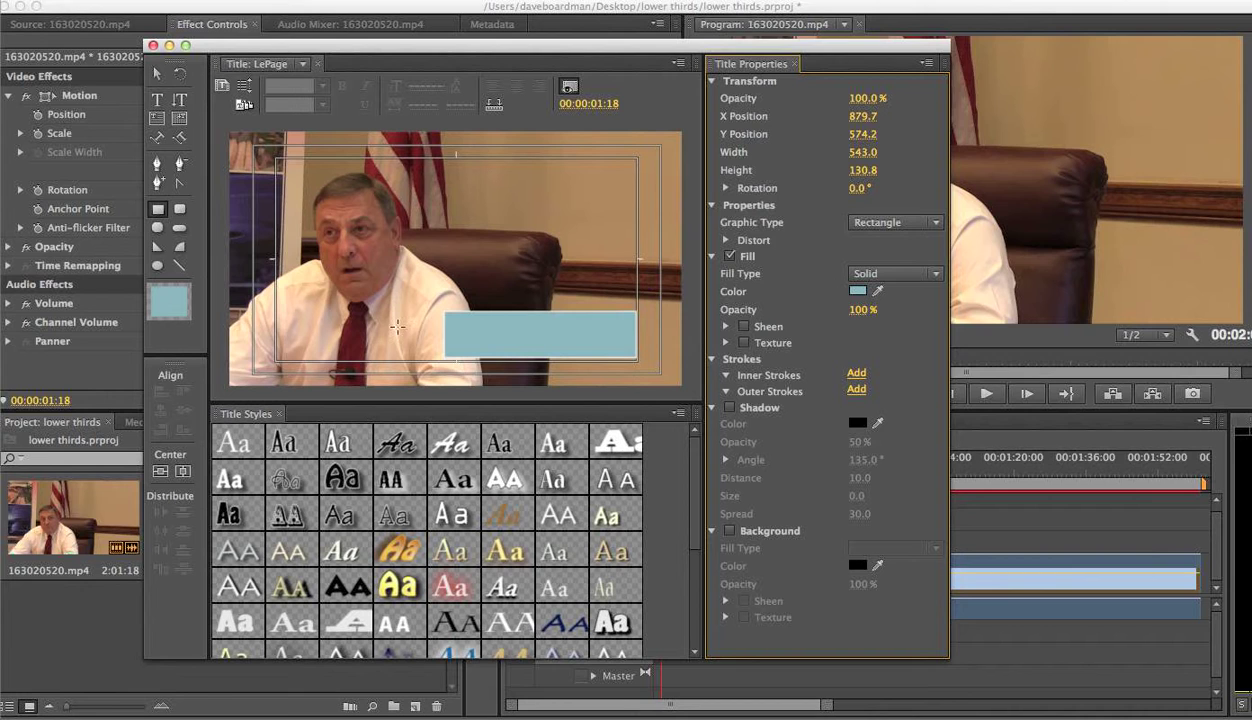
# Add a two-line text over the rectangle reading "Paul LePage" and "Maine Governor".
pyautogui.click(157, 100)
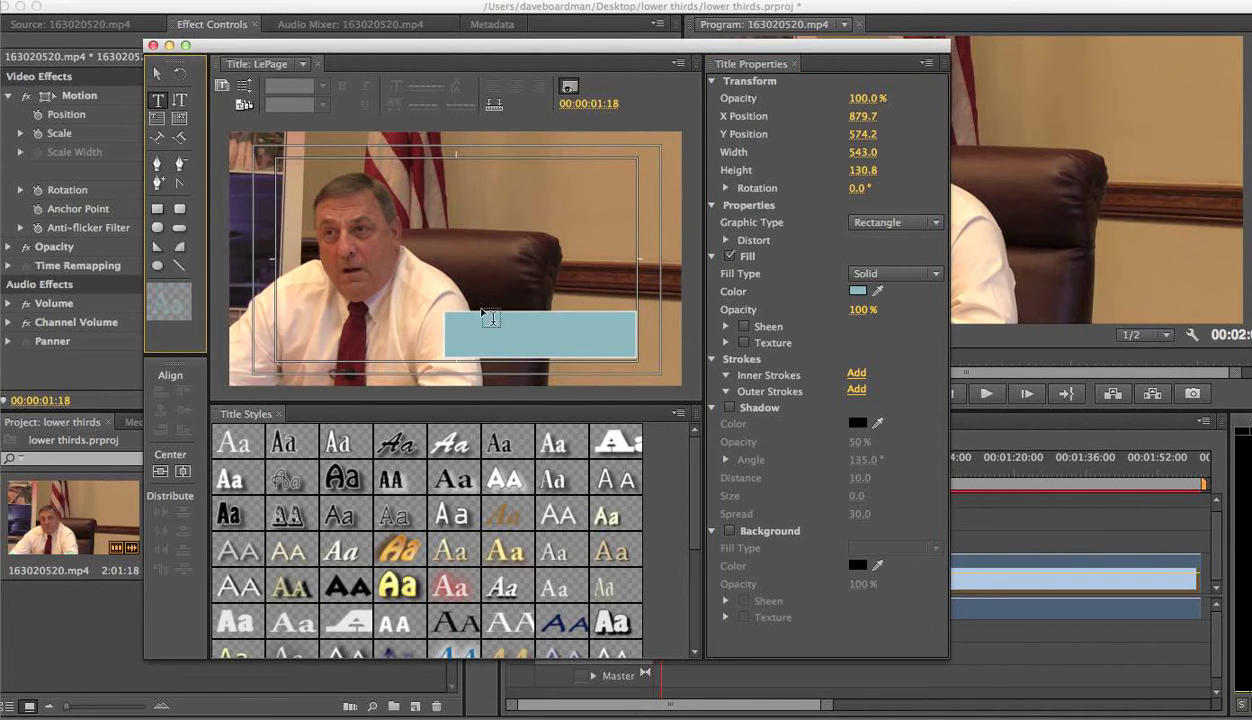
pyautogui.click(457, 319)
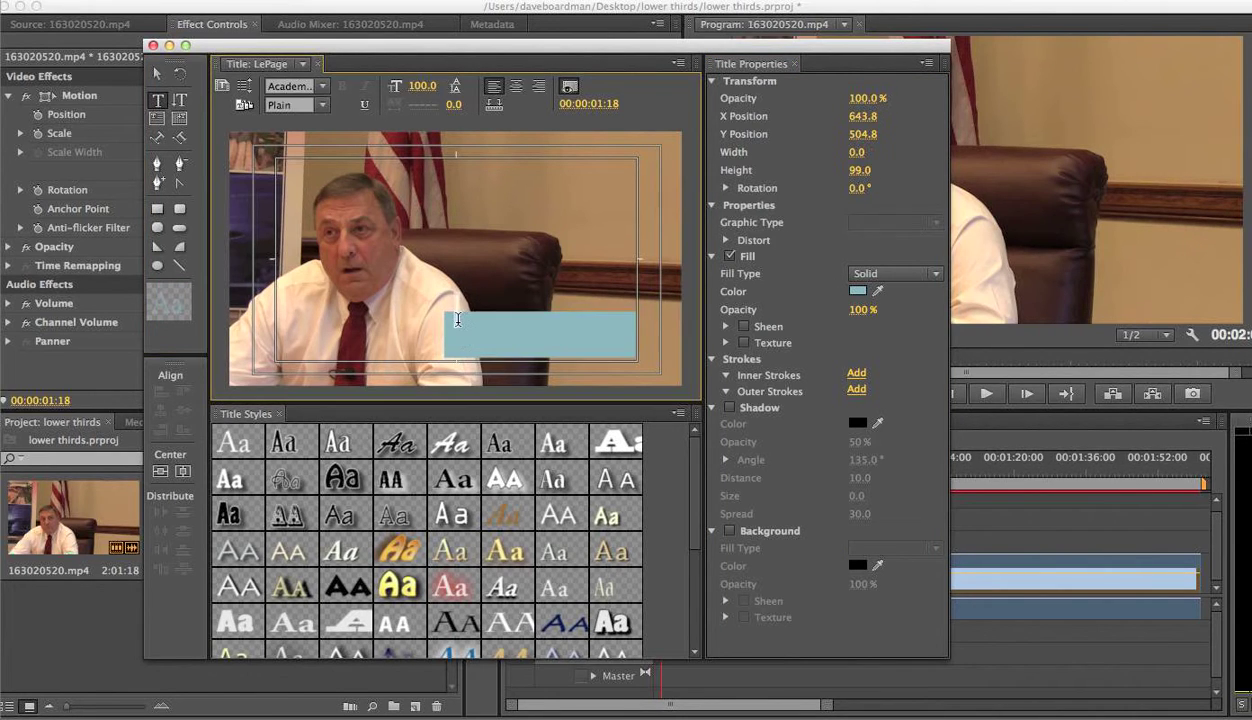
pyautogui.write('C')
pyautogui.press('BackSpace')
pyautogui.write('Paul LePage')
pyautogui.press('Return')
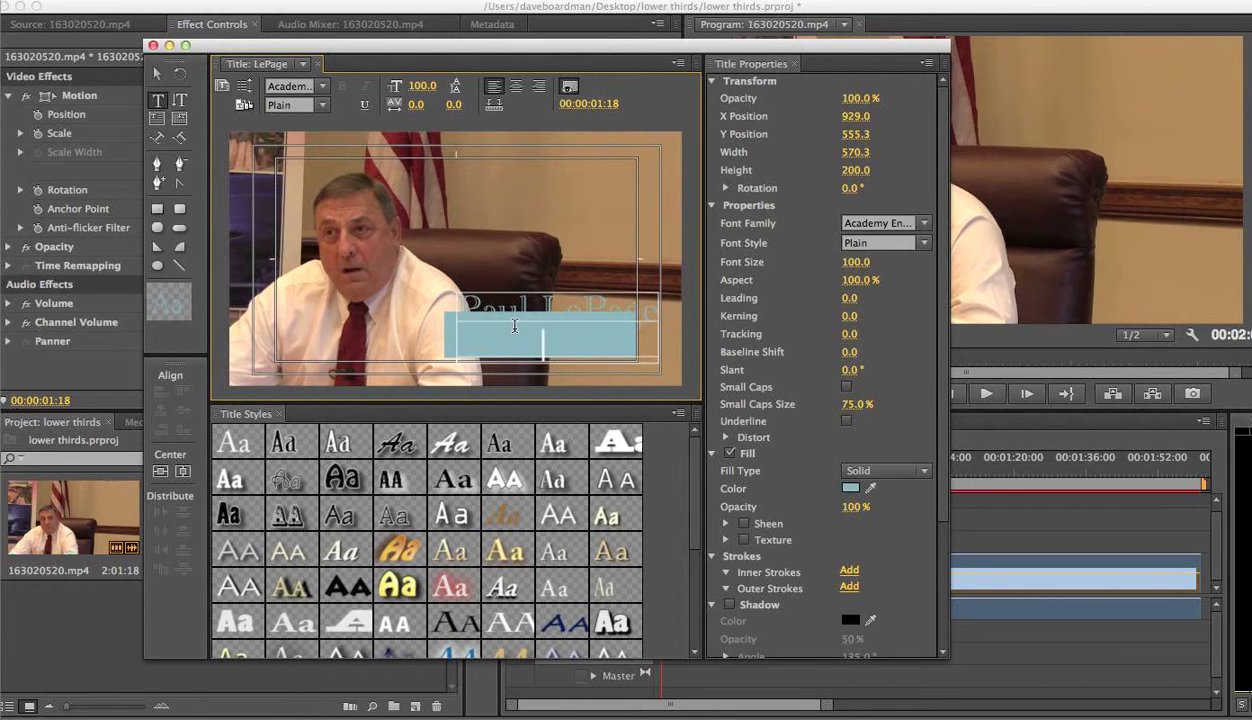
pyautogui.write('ern')
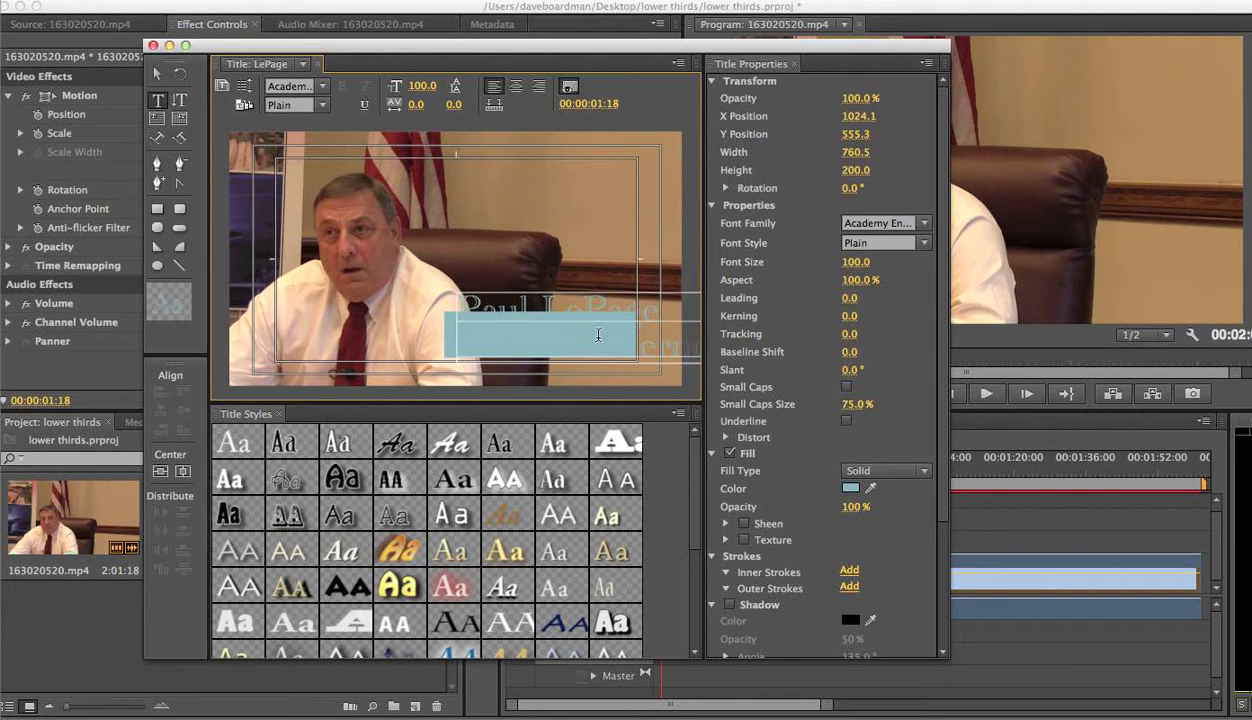
# Reduce the font size of the two-line name text to 67.
pyautogui.click(460, 305)
pyautogui.moveTo(460, 305); pyautogui.dragTo(712, 358)
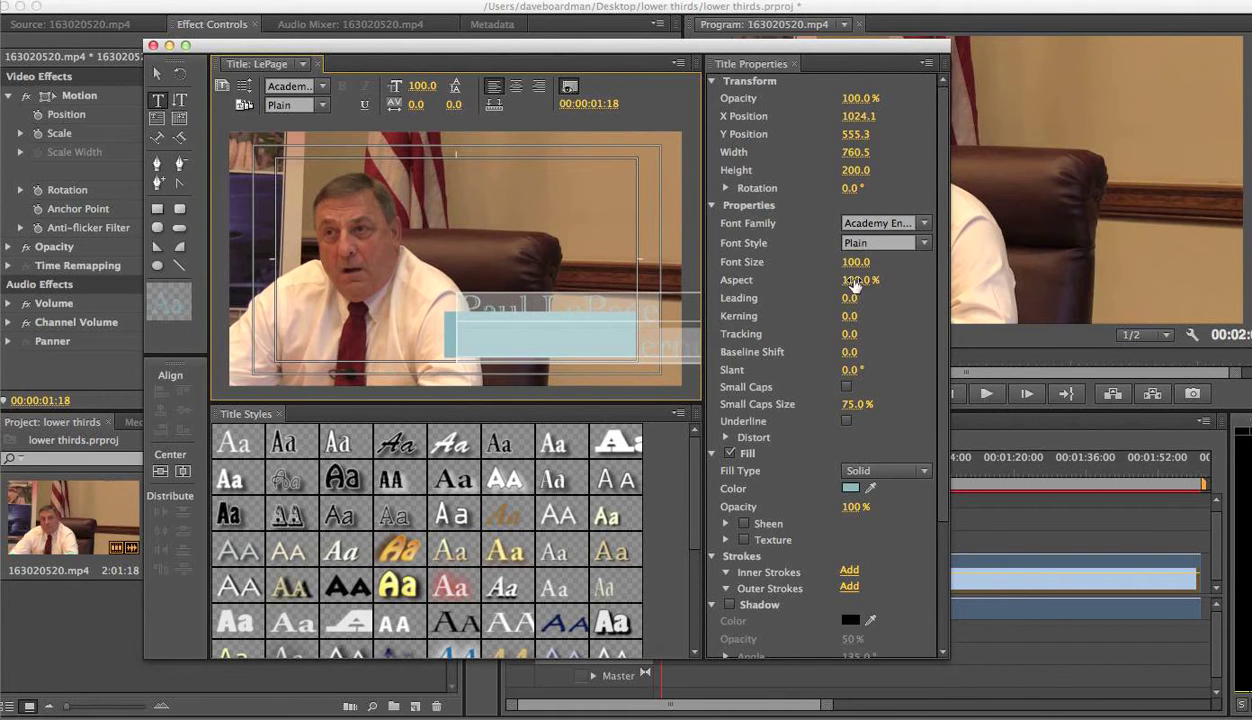
pyautogui.moveTo(850, 262); pyautogui.dragTo(813, 262)
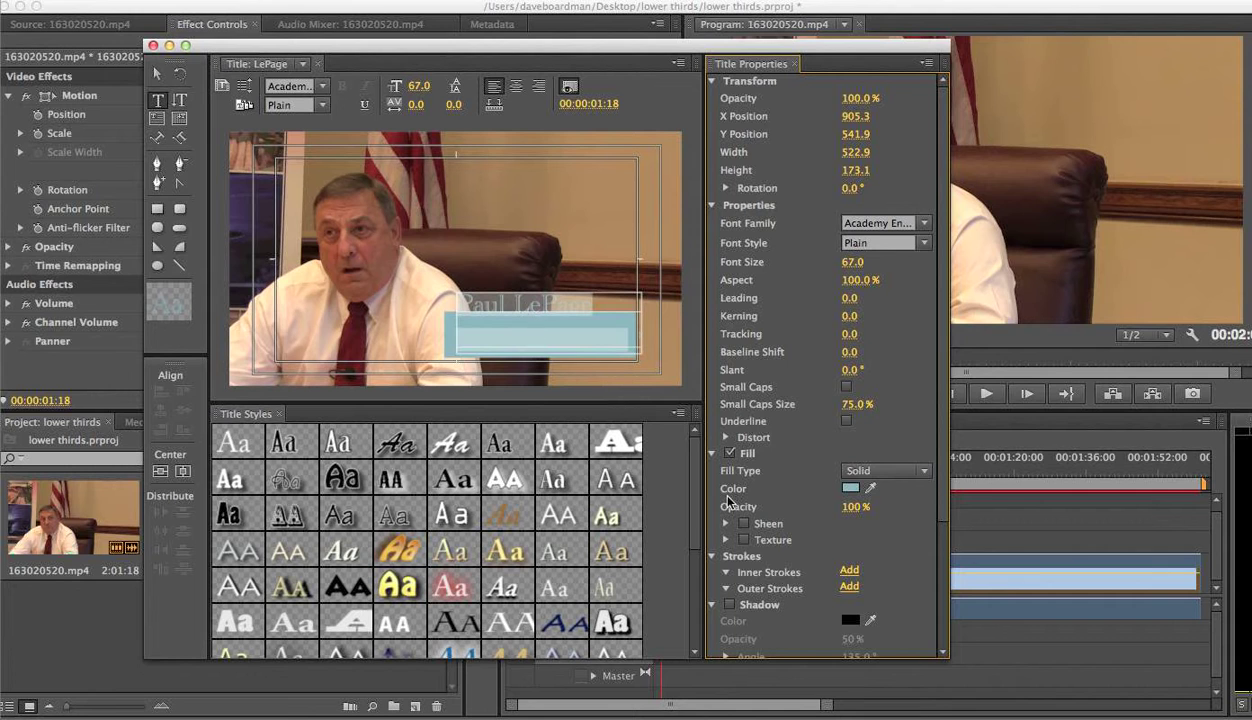
# Change the fill colour of the selected name text to black.
pyautogui.click(850, 488)
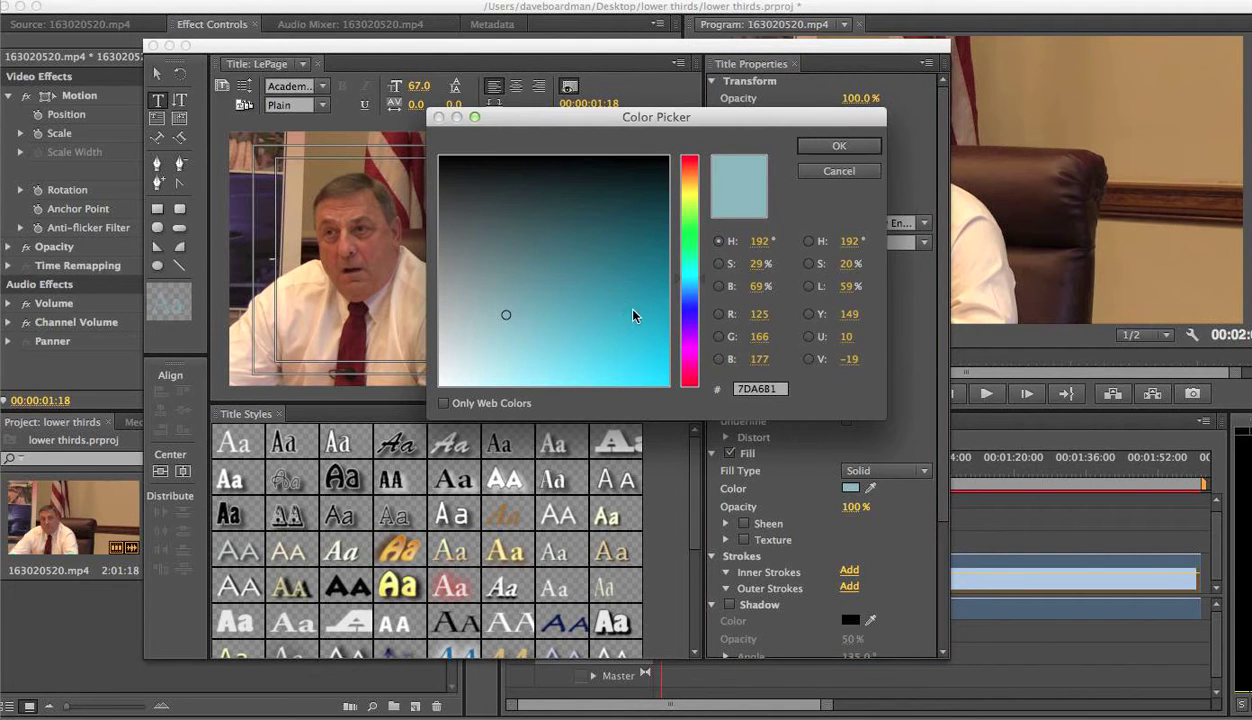
pyautogui.moveTo(505, 318); pyautogui.dragTo(439, 158)
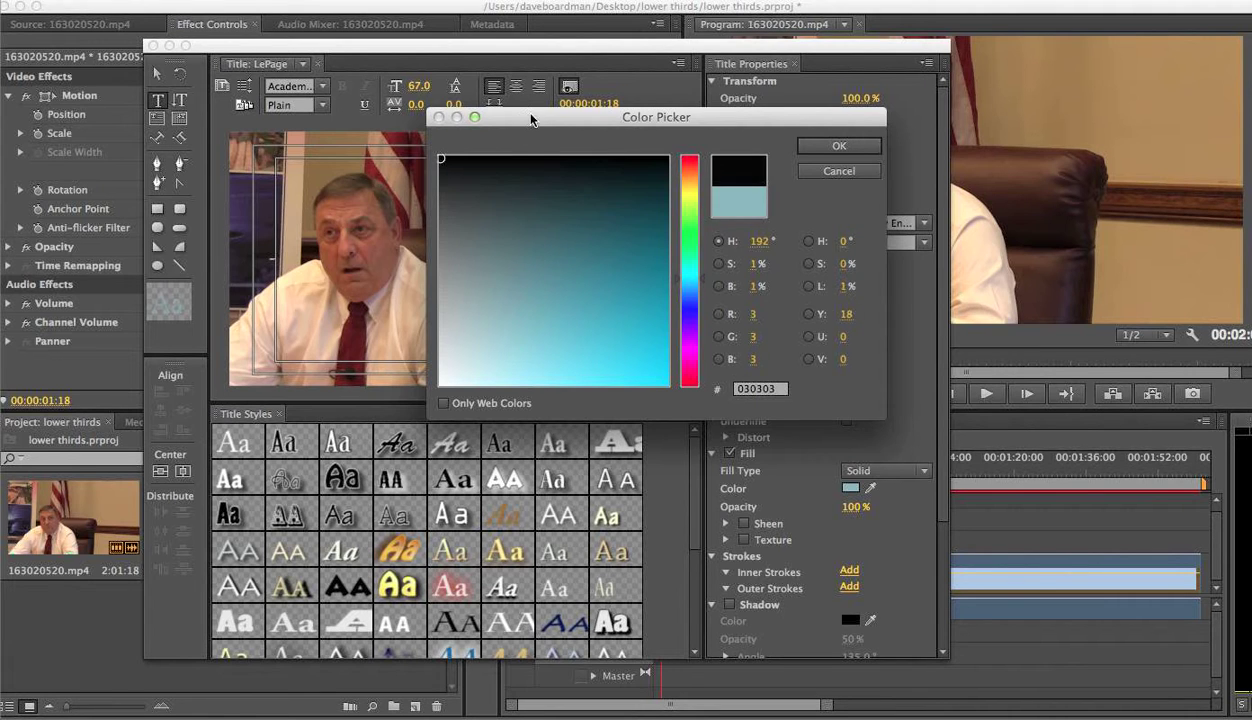
pyautogui.moveTo(523, 117); pyautogui.dragTo(386, 101)
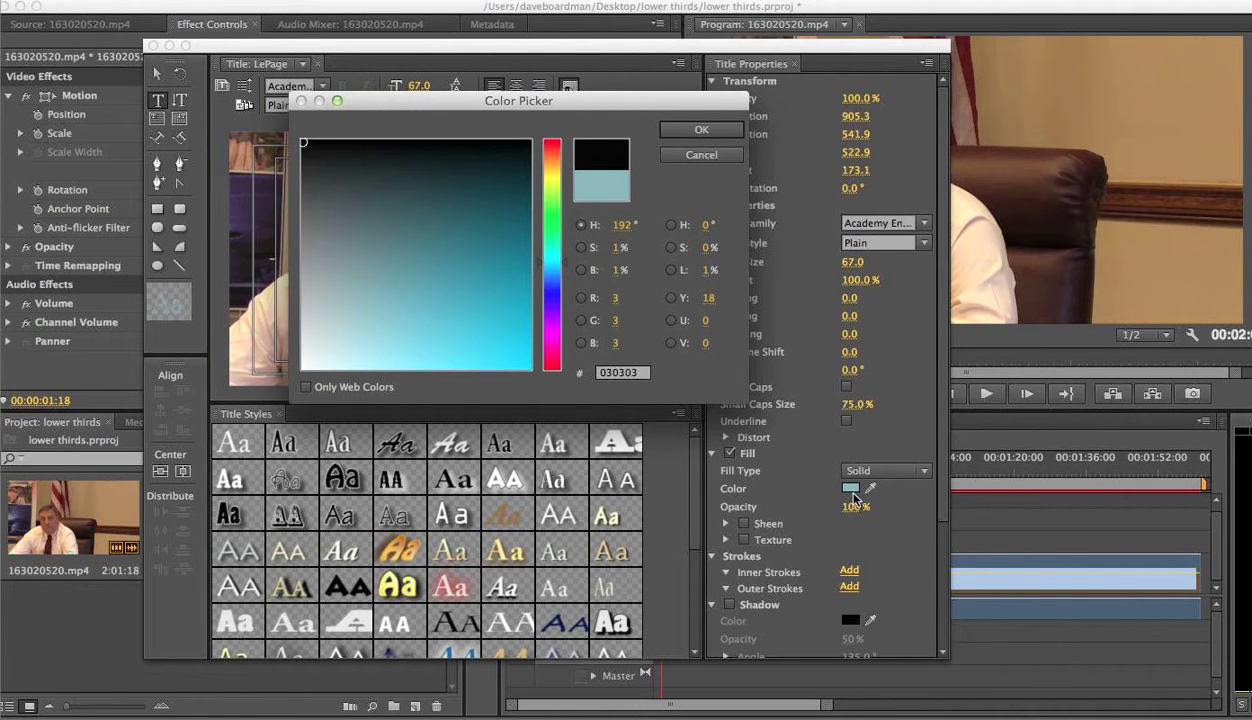
pyautogui.click(304, 147)
pyautogui.moveTo(304, 147)
pyautogui.mouseDown()
pyautogui.moveTo(533, 149)
pyautogui.moveTo(288, 139)
pyautogui.mouseUp()
pyautogui.click(702, 131)
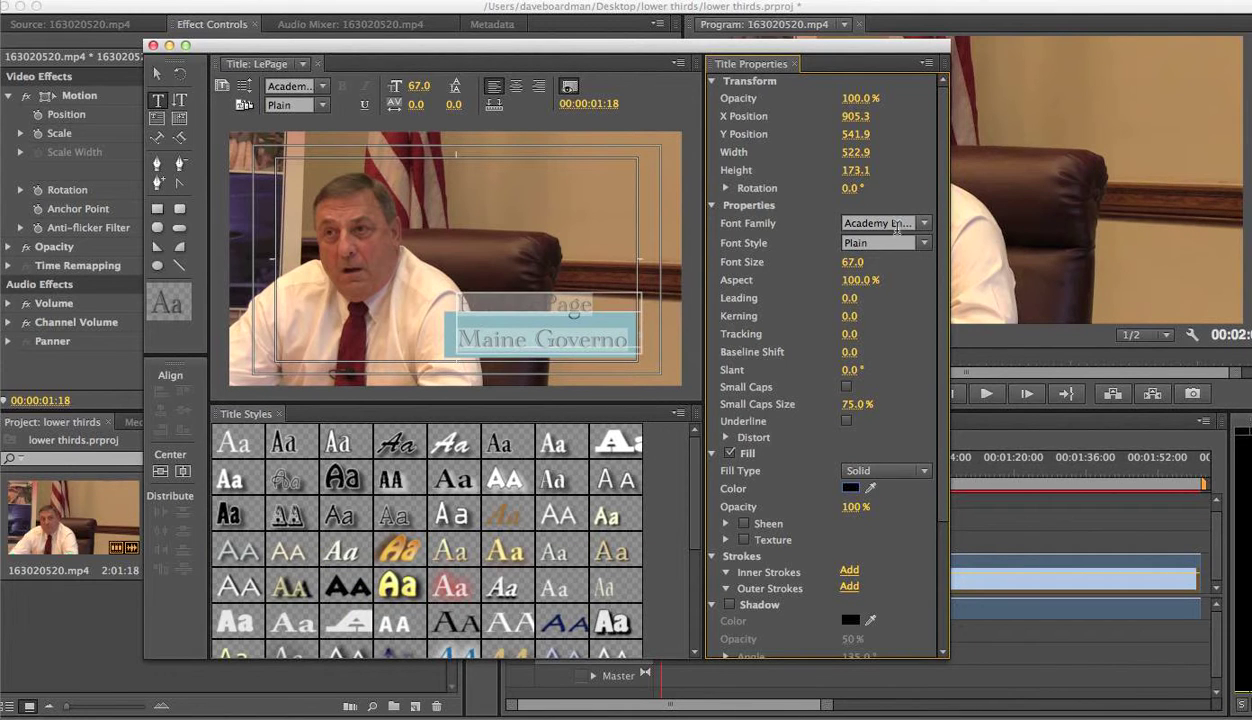
# Set the font family of the selected text to Myriad Pro.
pyautogui.click(926, 224)
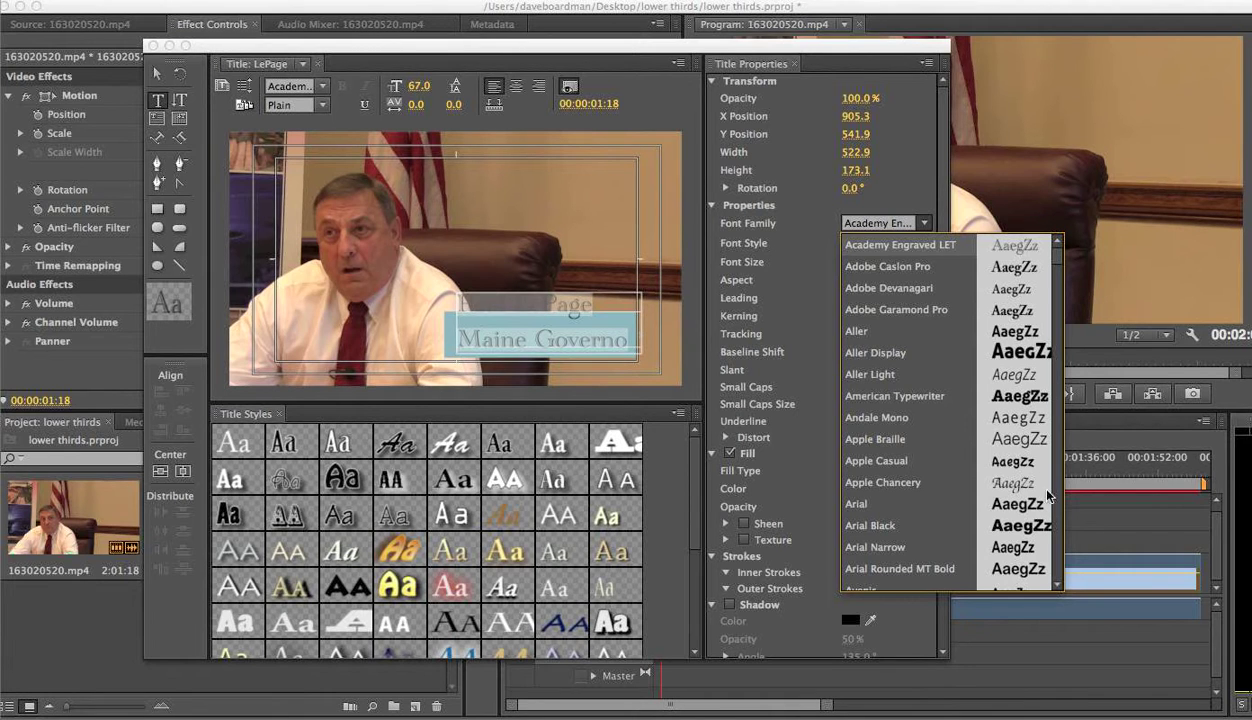
pyautogui.scroll(-4, 1007, 512)
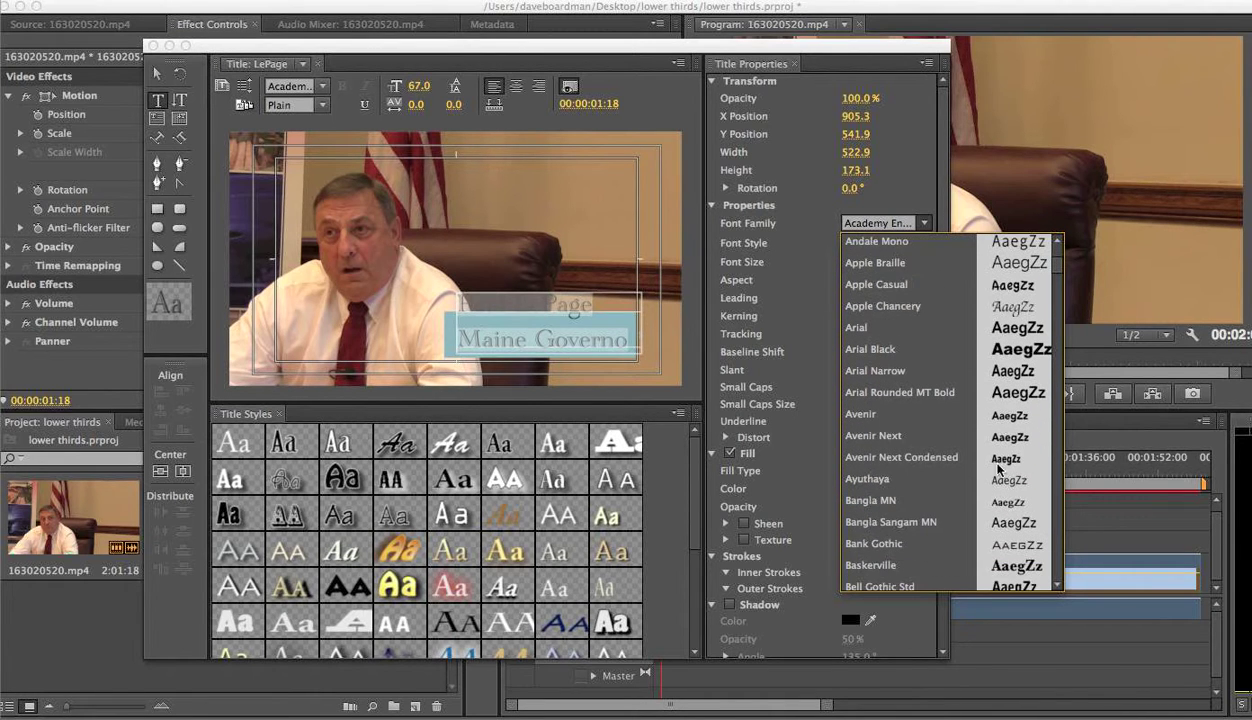
pyautogui.scroll(-1, 1015, 545)
pyautogui.scroll(-14, 1017, 547)
pyautogui.scroll(-16, 1017, 548)
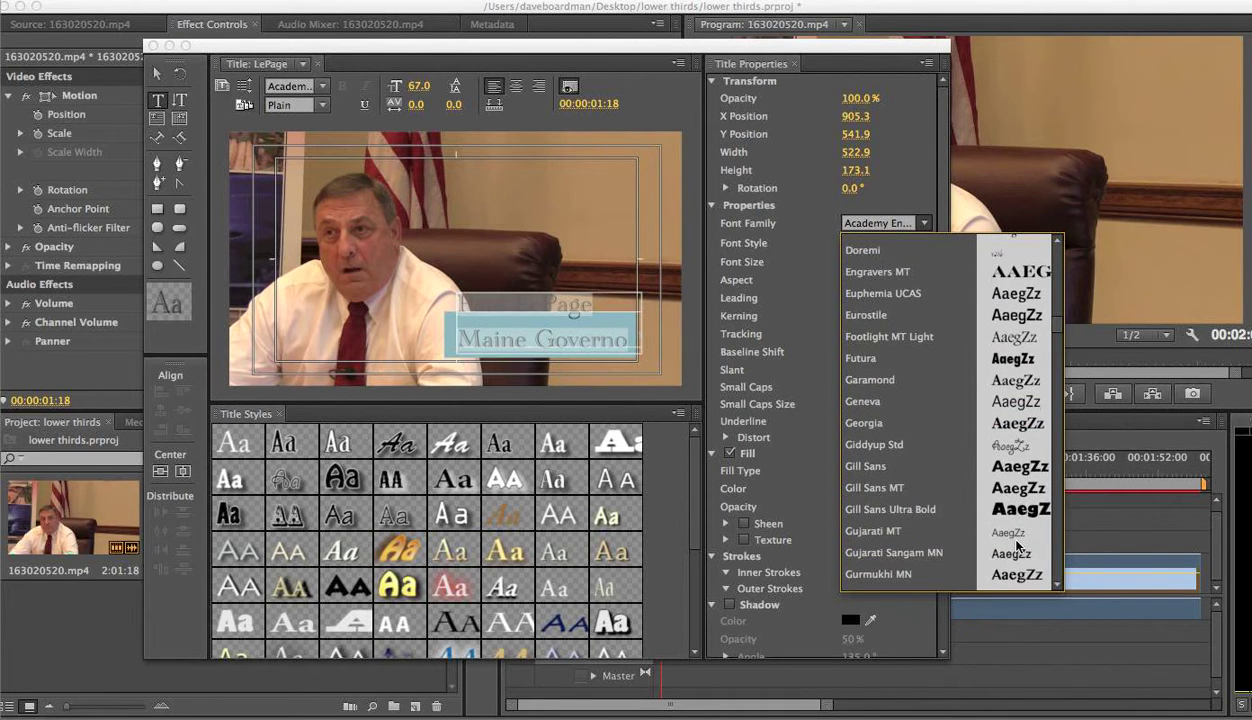
pyautogui.scroll(-9, 1017, 547)
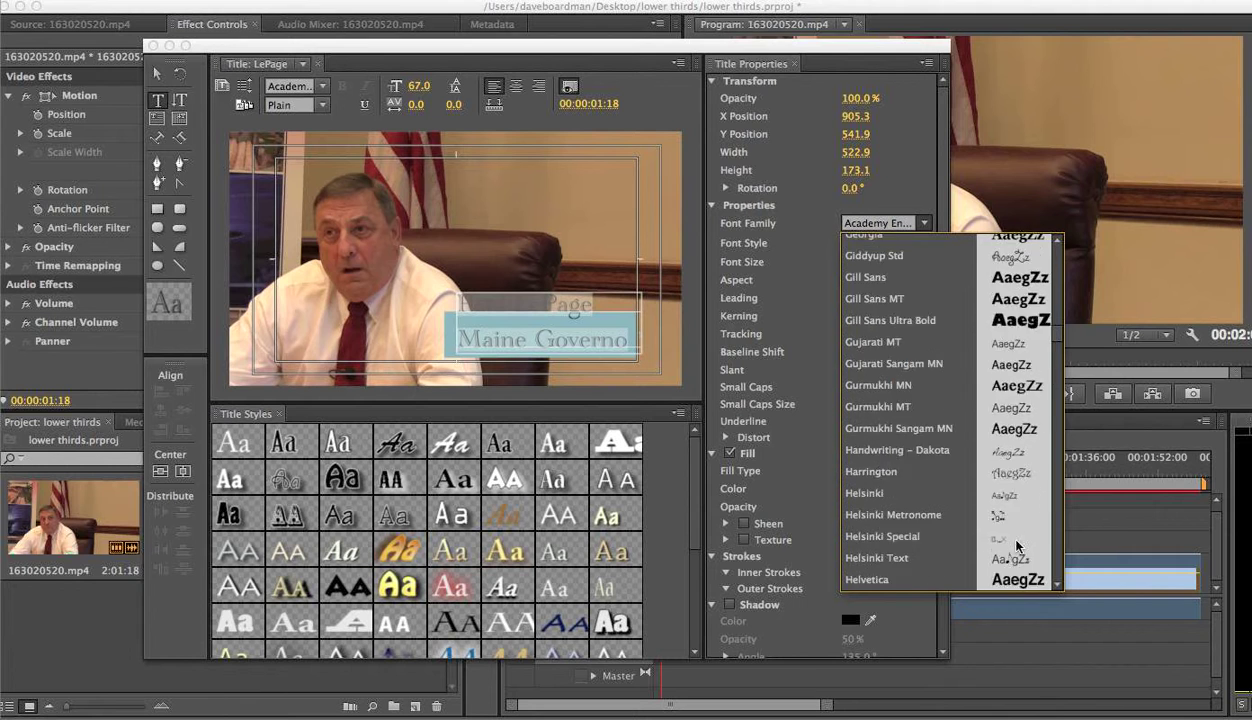
pyautogui.scroll(-12, 1017, 547)
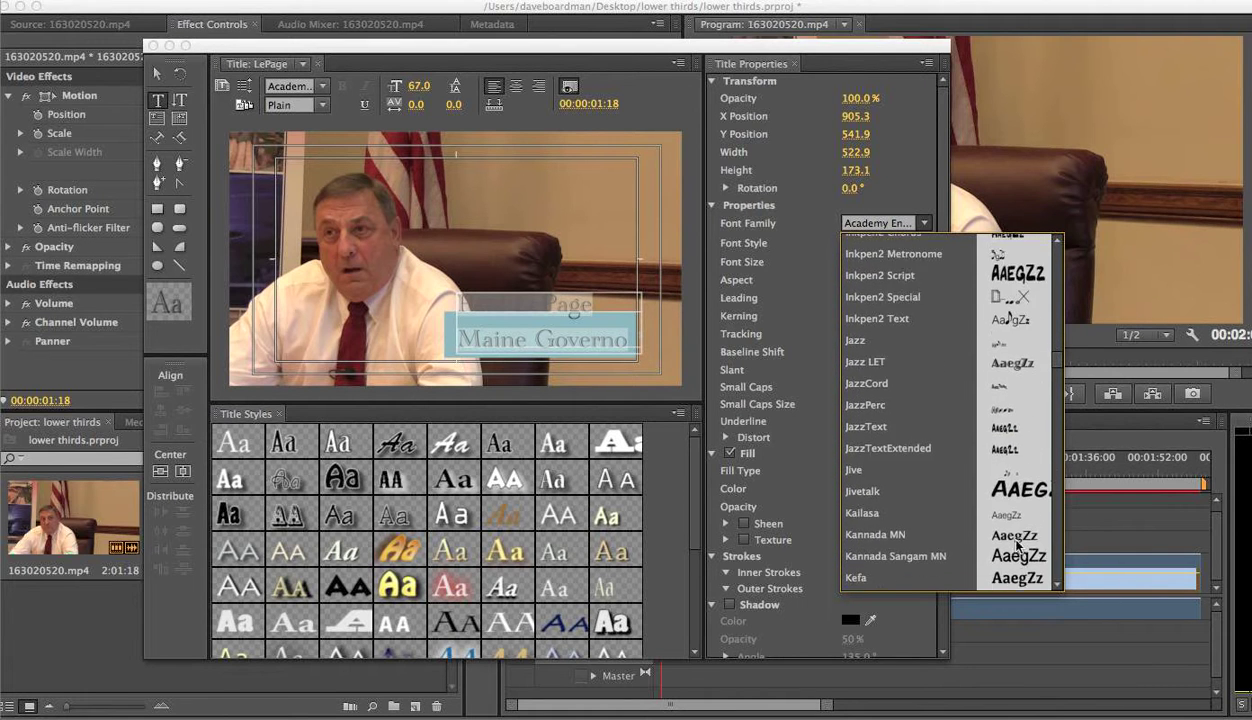
pyautogui.scroll(-12, 1017, 547)
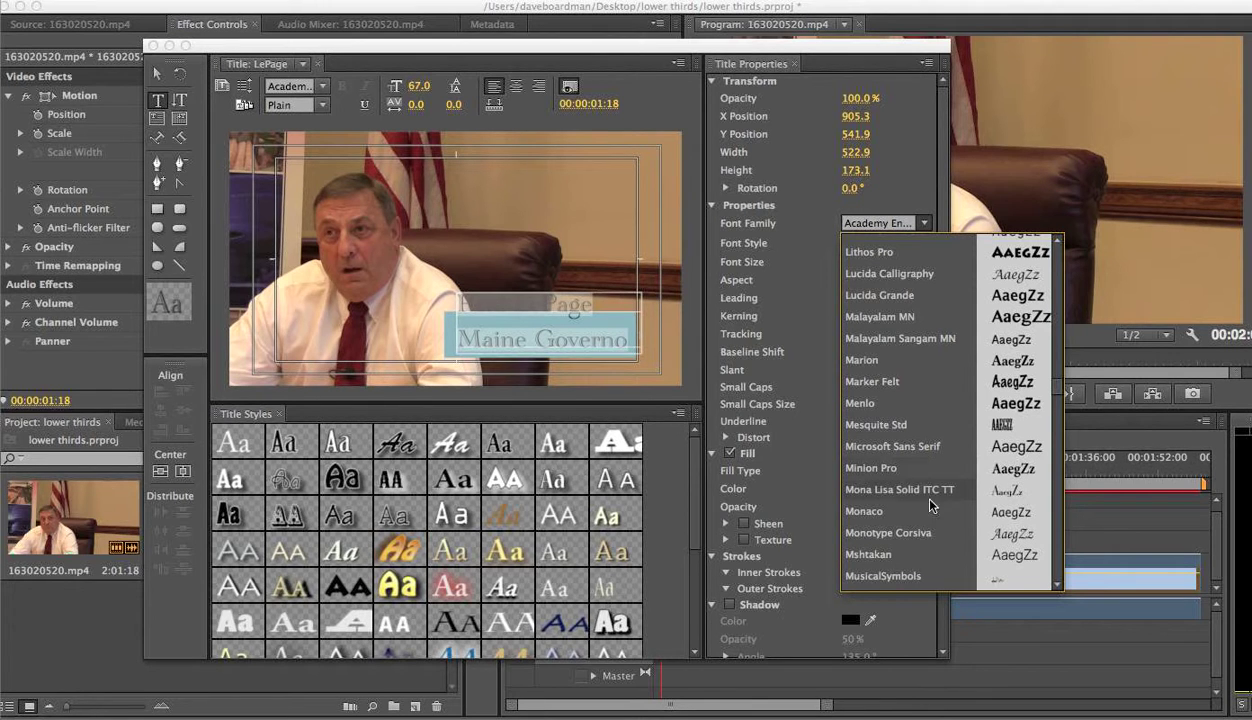
pyautogui.scroll(-4, 925, 568)
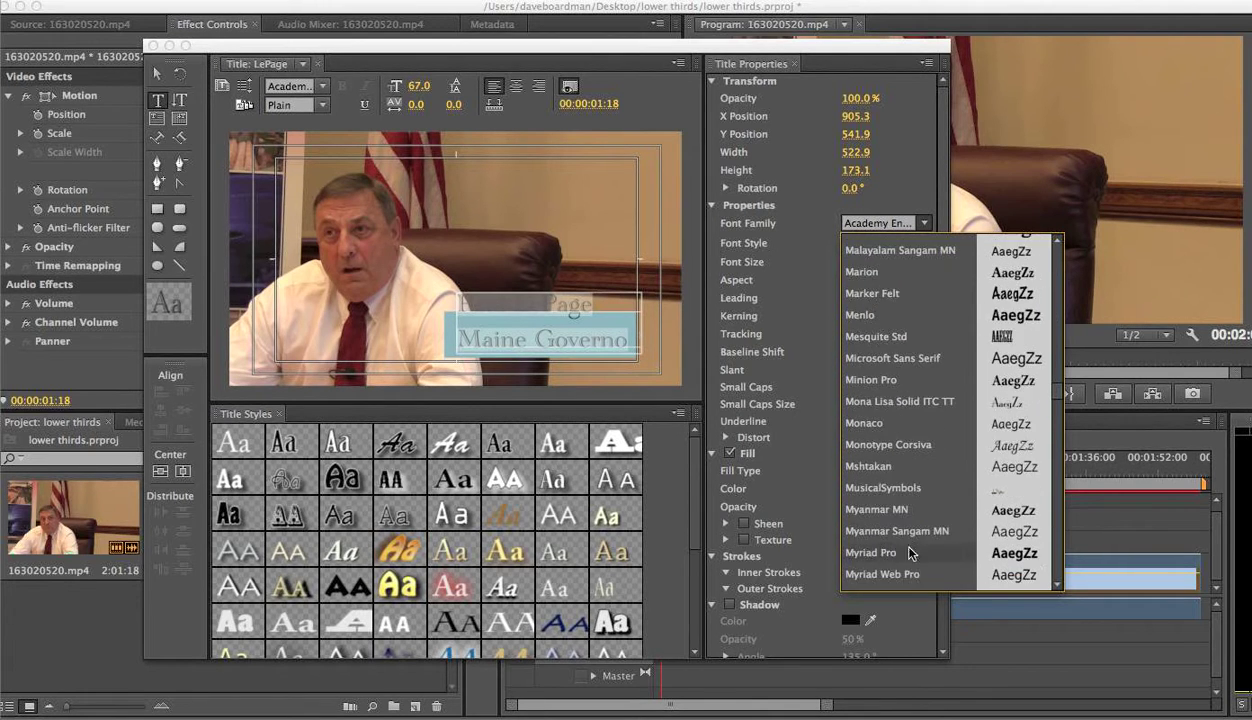
pyautogui.click(868, 551)
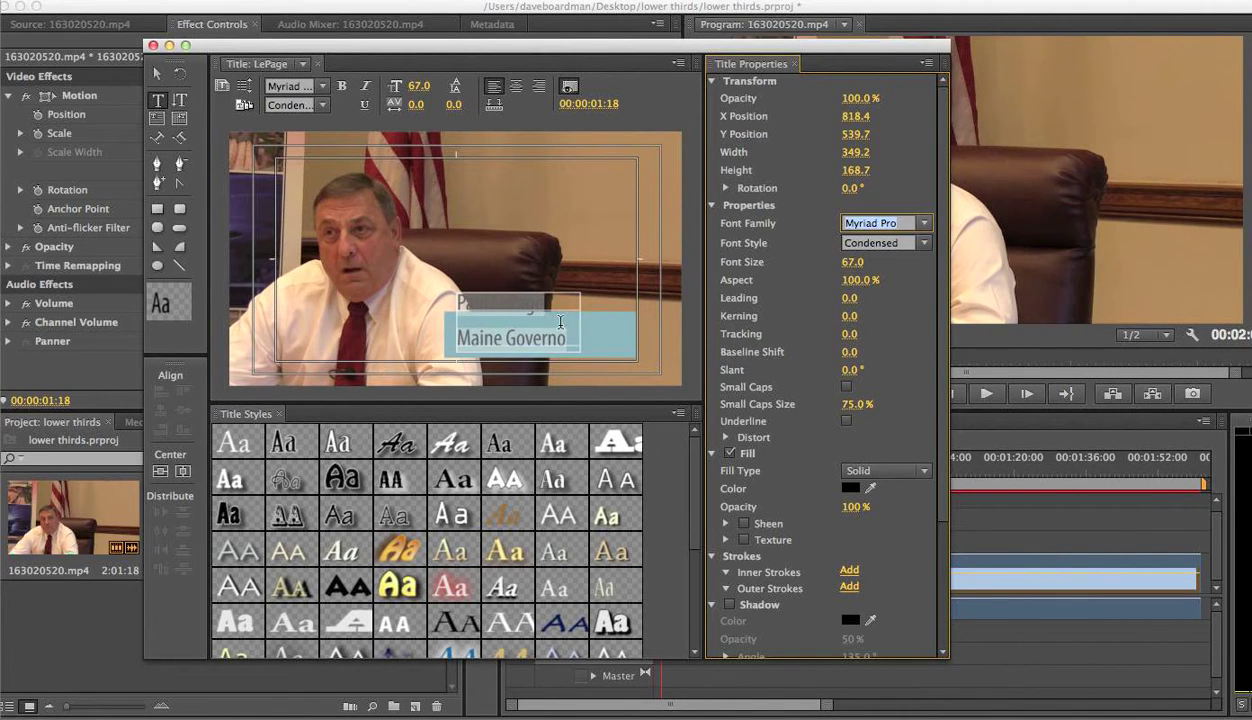
# Stretch the text block horizontally to a width of about 510 pixels, matching the rectangle's far edge.
pyautogui.click(157, 74)
pyautogui.moveTo(582, 322); pyautogui.dragTo(637, 322)
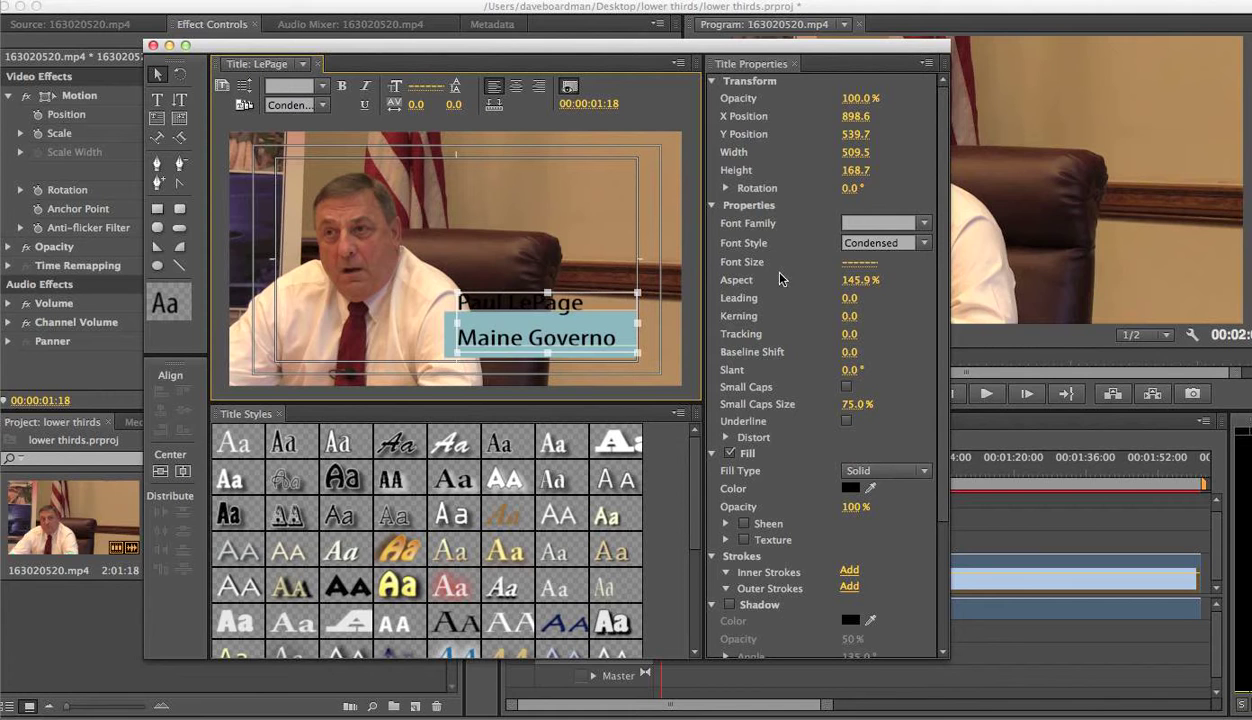
# Set the aspect of the two-line text block to 100% and reselect the block over the blue rectangle.
pyautogui.click(864, 284)
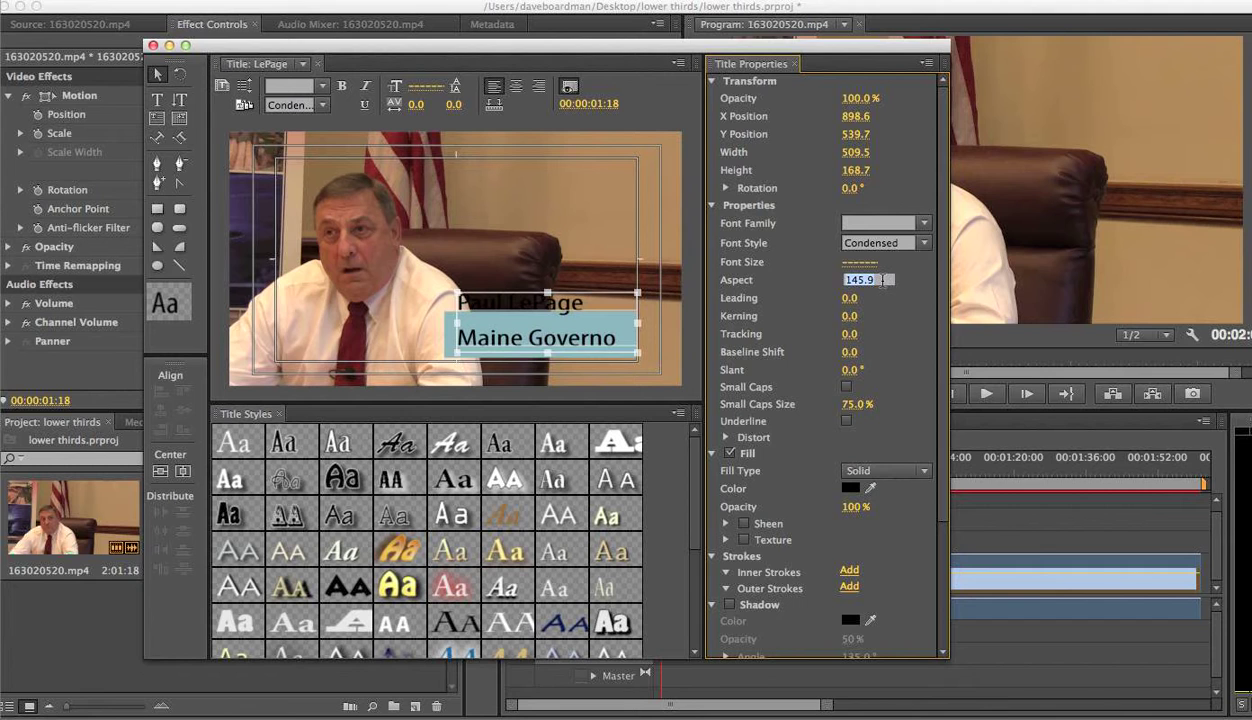
pyautogui.write('100')
pyautogui.click(612, 323)
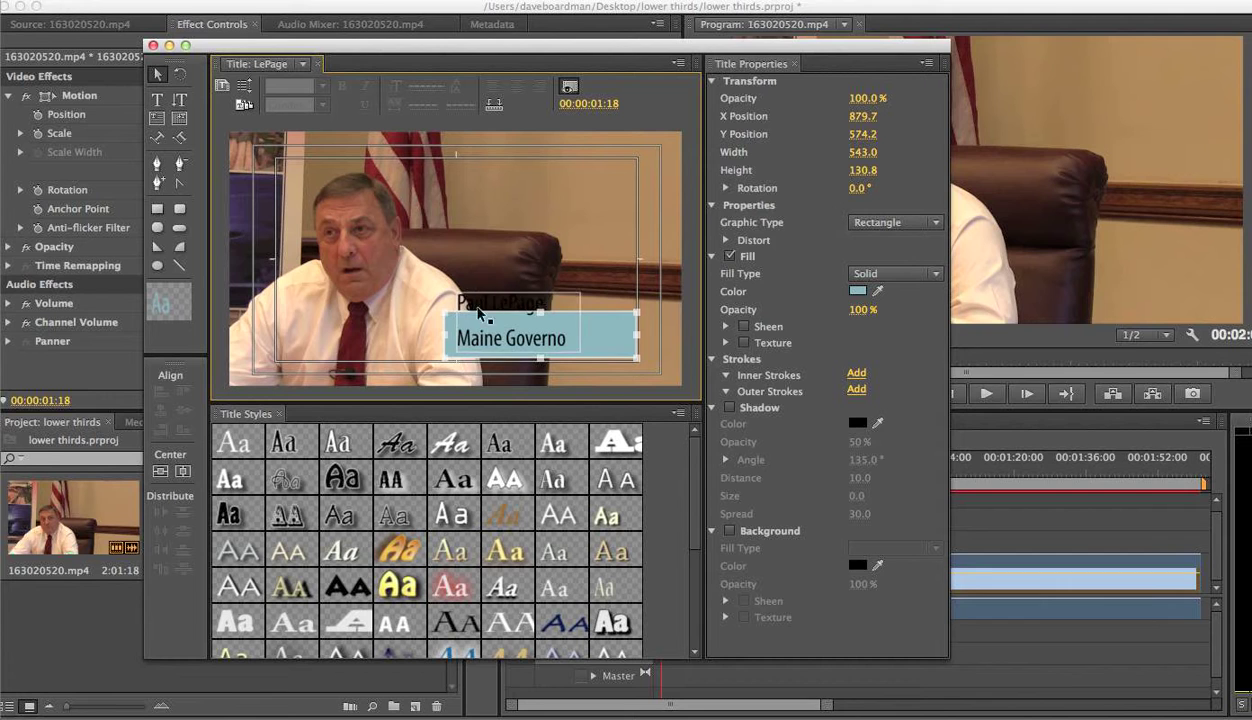
pyautogui.click(579, 330)
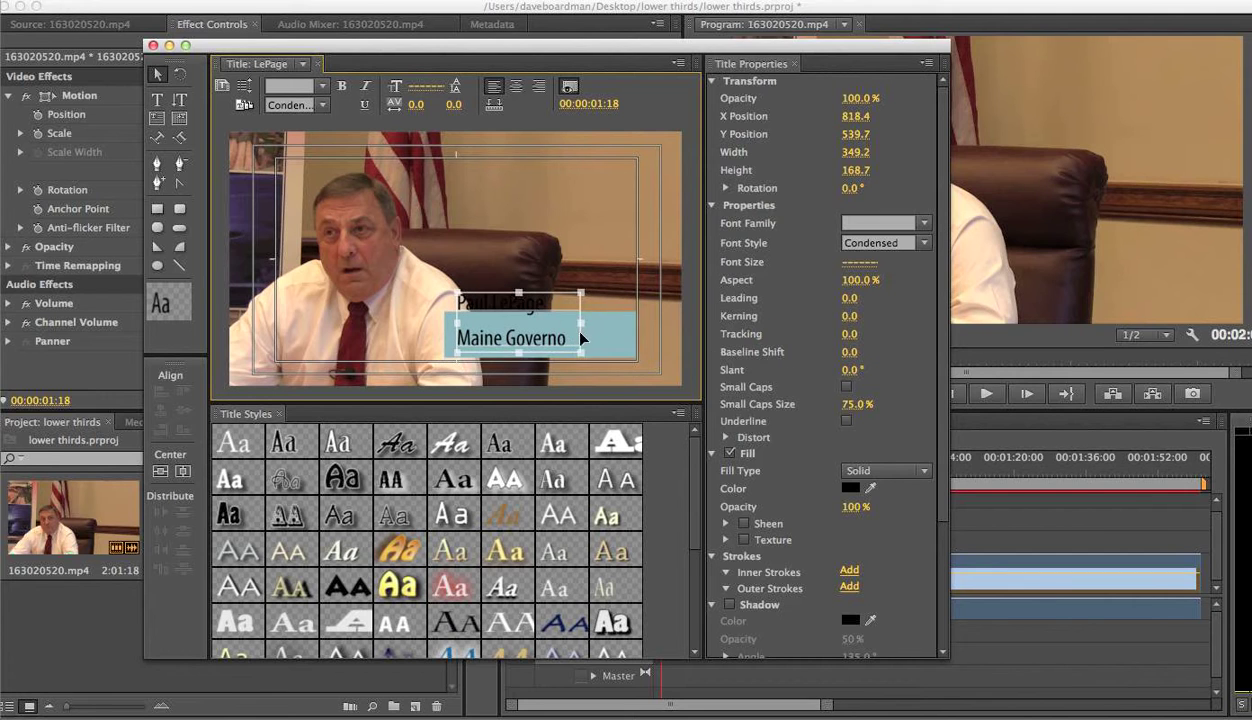
# Stretch and flatten the text block to about 543 wide and 110 high so it fits within the blue rectangle.
pyautogui.moveTo(570, 319); pyautogui.dragTo(637, 325)
pyautogui.moveTo(544, 291); pyautogui.dragTo(538, 311)
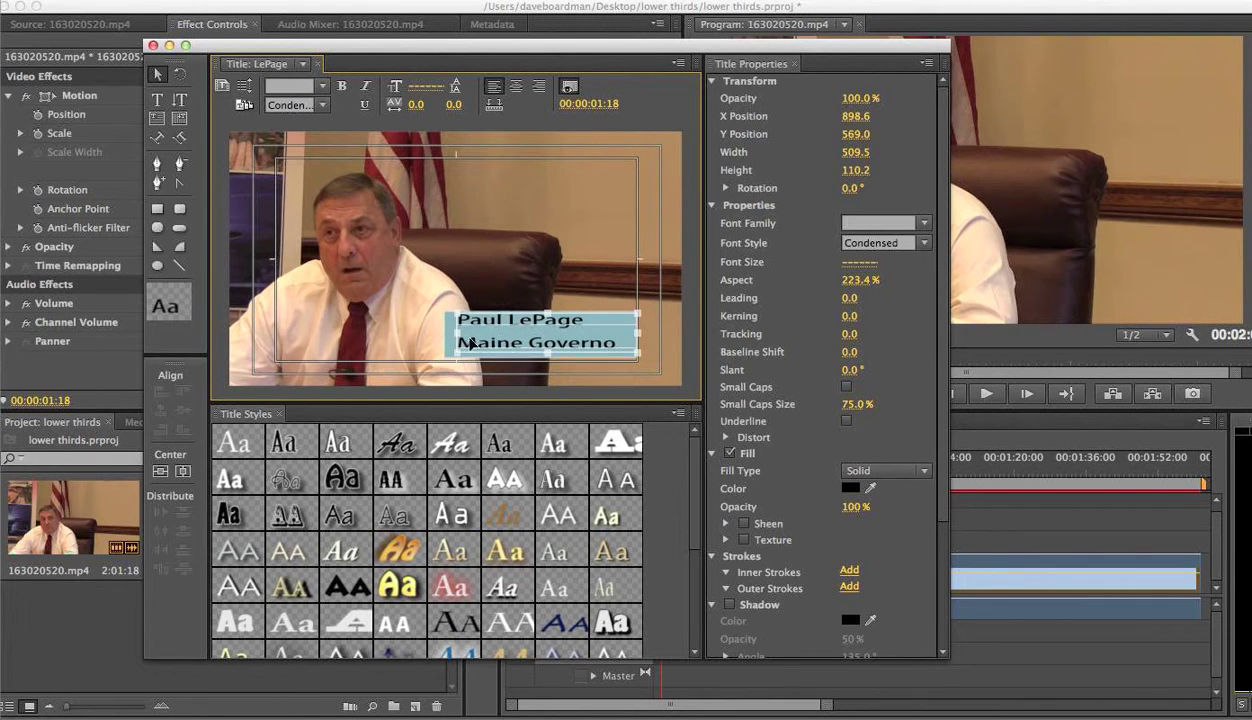
pyautogui.moveTo(447, 333)
pyautogui.mouseDown()
pyautogui.moveTo(428, 330)
pyautogui.moveTo(440, 331)
pyautogui.mouseUp()
pyautogui.click(557, 328)
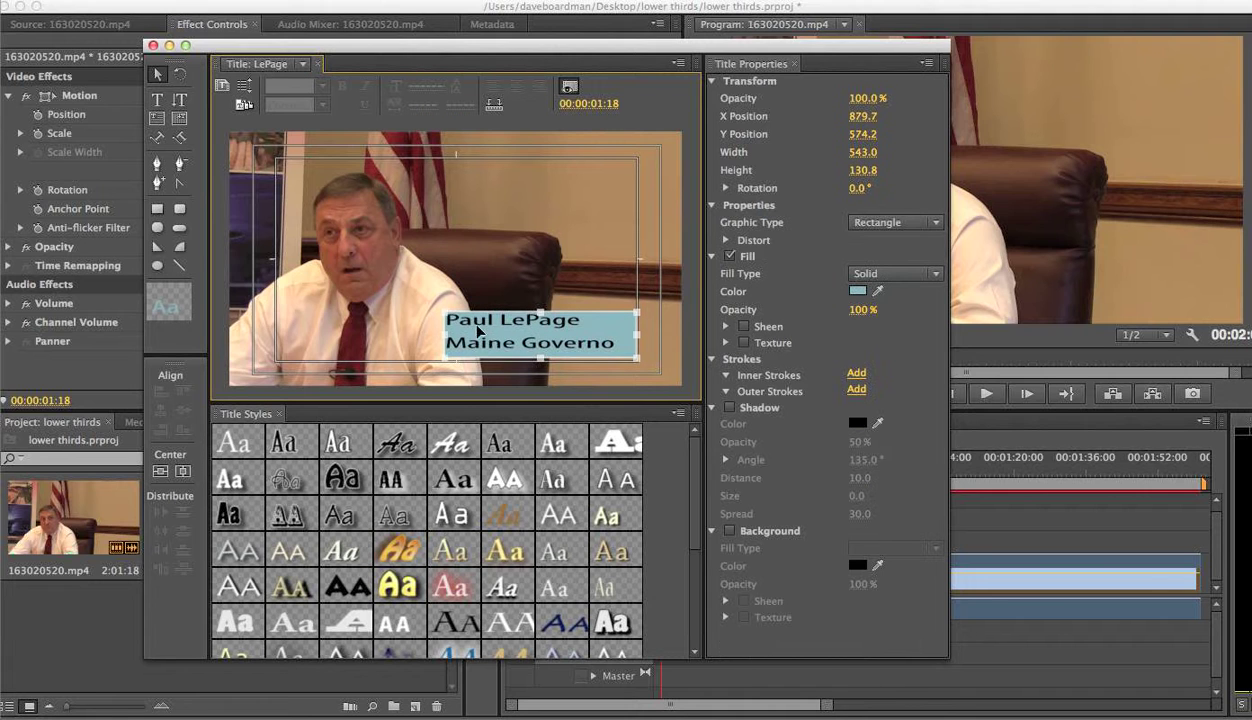
# Set the aspect of both text lines to 100%.
pyautogui.click(157, 100)
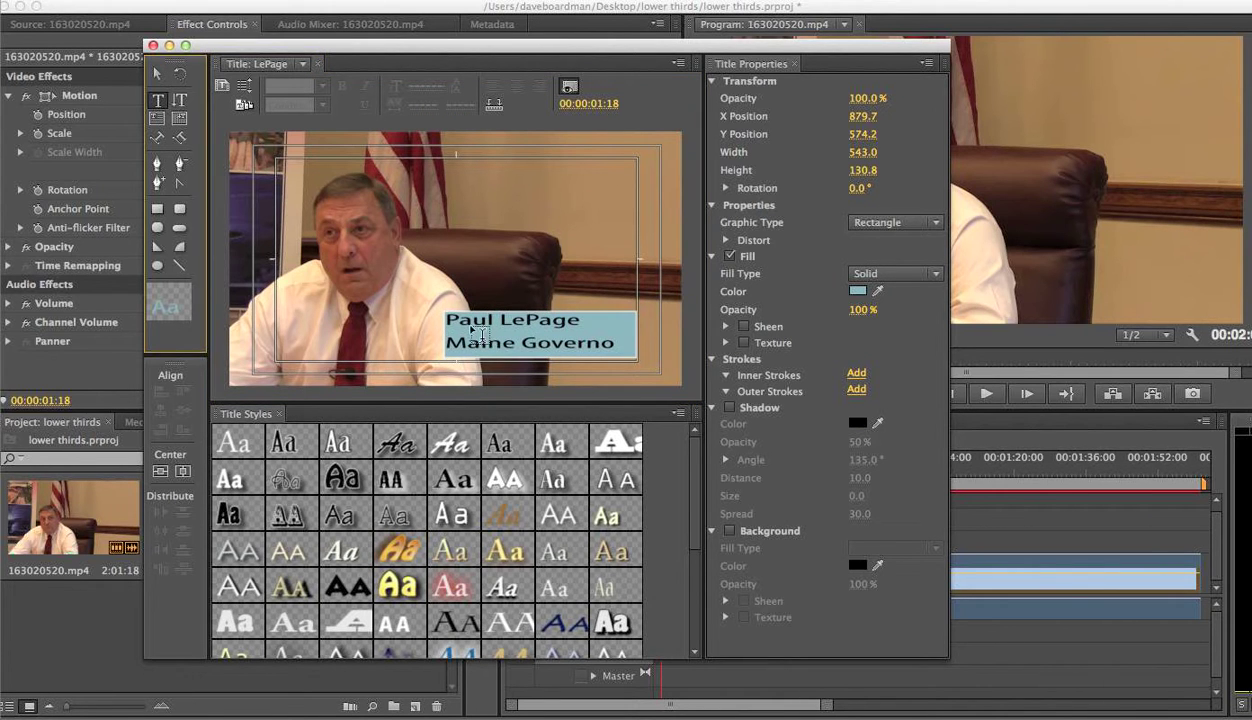
pyautogui.click(452, 318)
pyautogui.moveTo(449, 318); pyautogui.dragTo(631, 357)
pyautogui.click(605, 343)
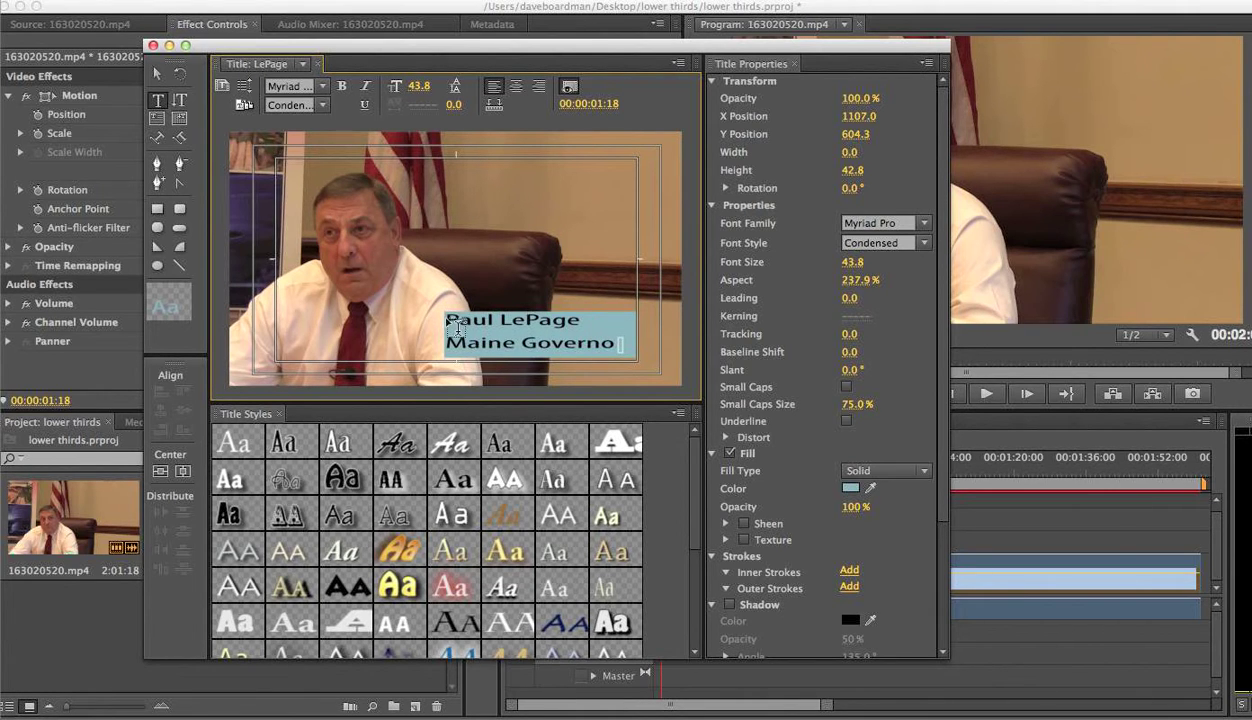
pyautogui.moveTo(445, 314); pyautogui.dragTo(620, 344)
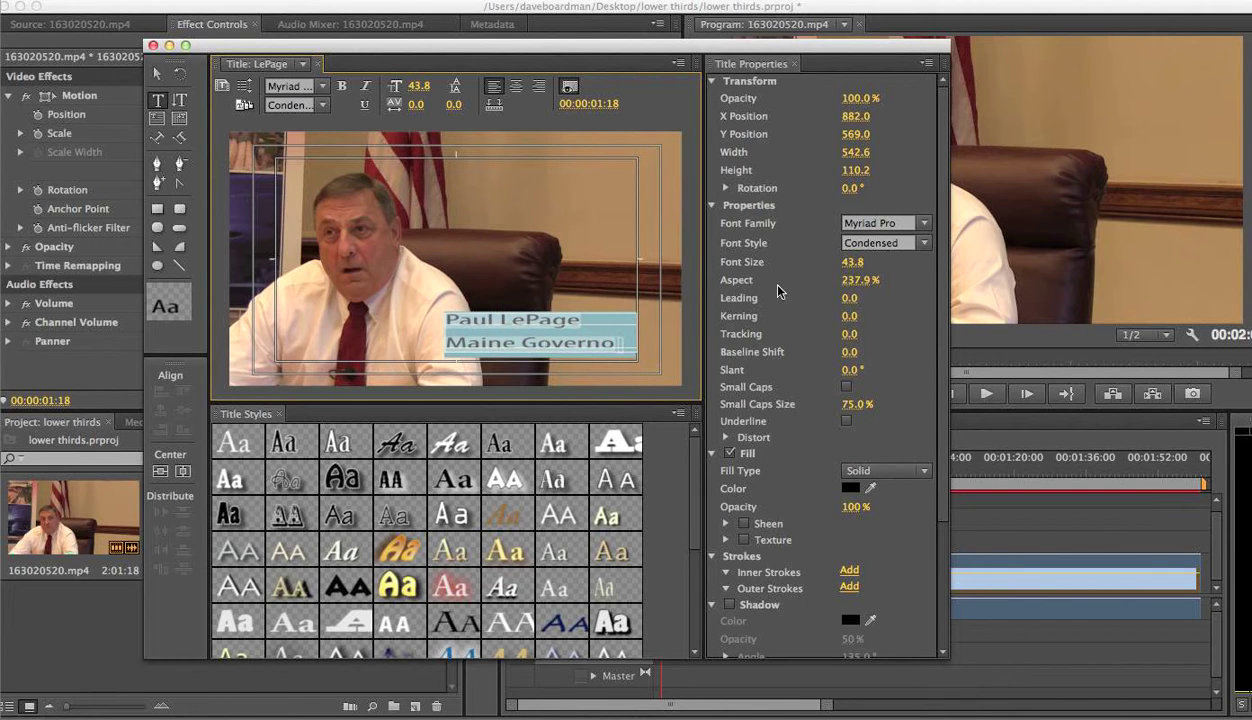
pyautogui.click(857, 281)
pyautogui.write('10')
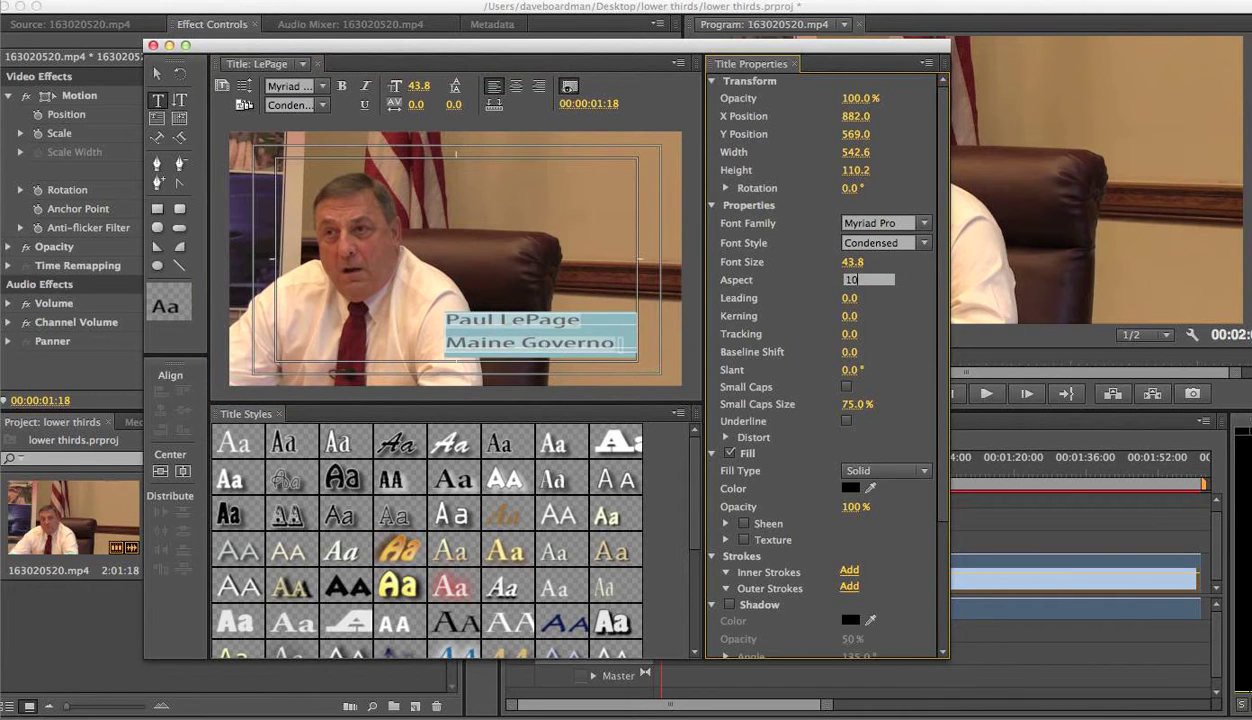
pyautogui.write('0')
pyautogui.click(592, 318)
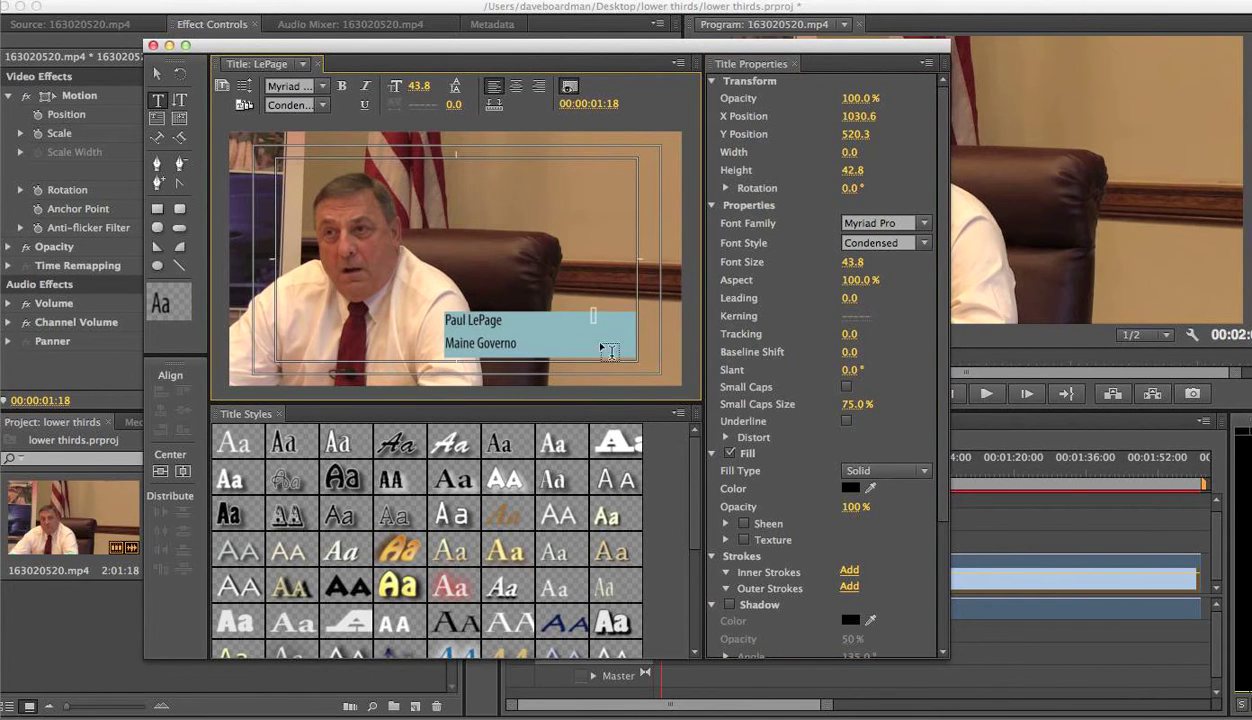
# Set the font size of both text lines to 87.8.
pyautogui.click(447, 321)
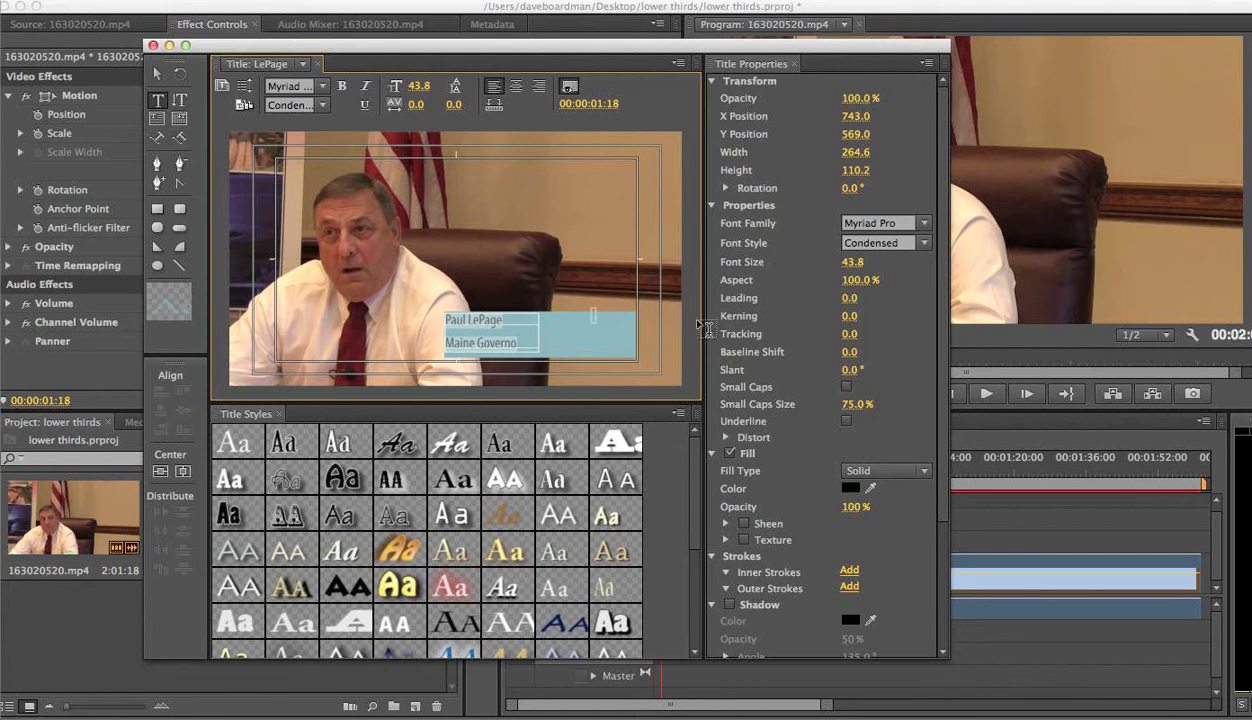
pyautogui.moveTo(852, 262); pyautogui.dragTo(894, 262)
pyautogui.click(596, 354)
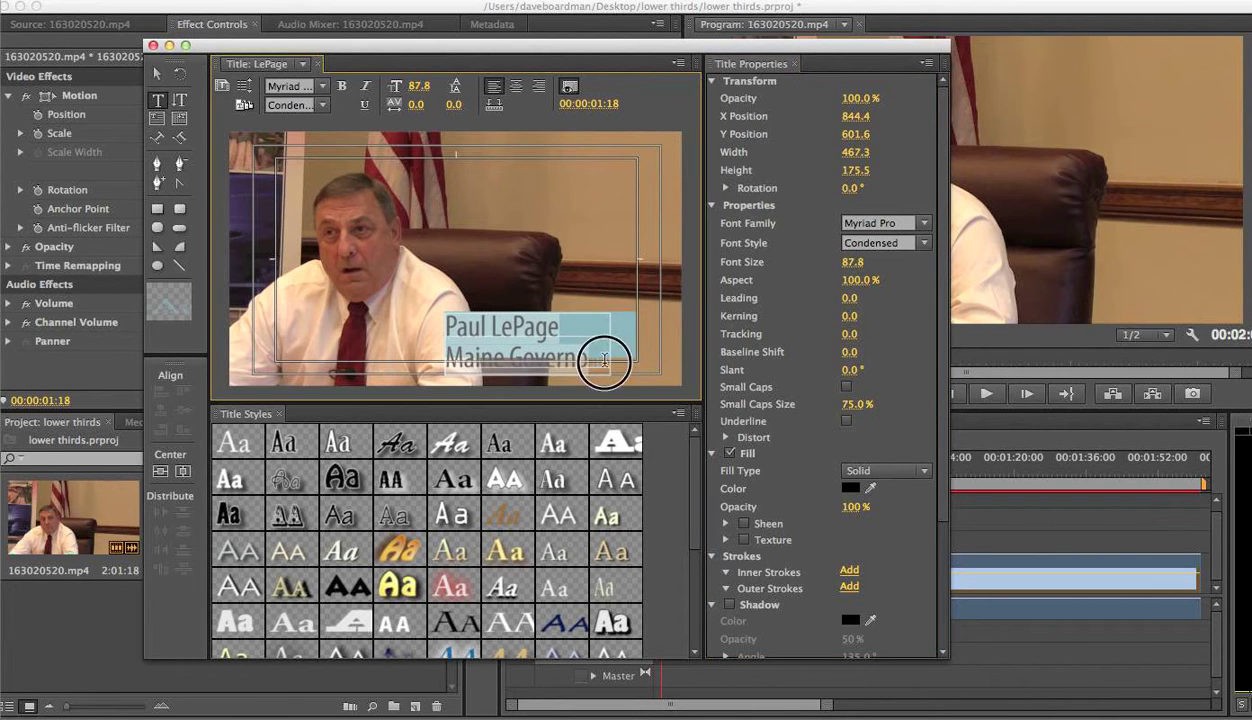
# Complete the second line to read "Maine Governor" and set its font size to 62.8.
pyautogui.click(586, 359)
pyautogui.write('r')
pyautogui.moveTo(594, 360); pyautogui.dragTo(447, 358)
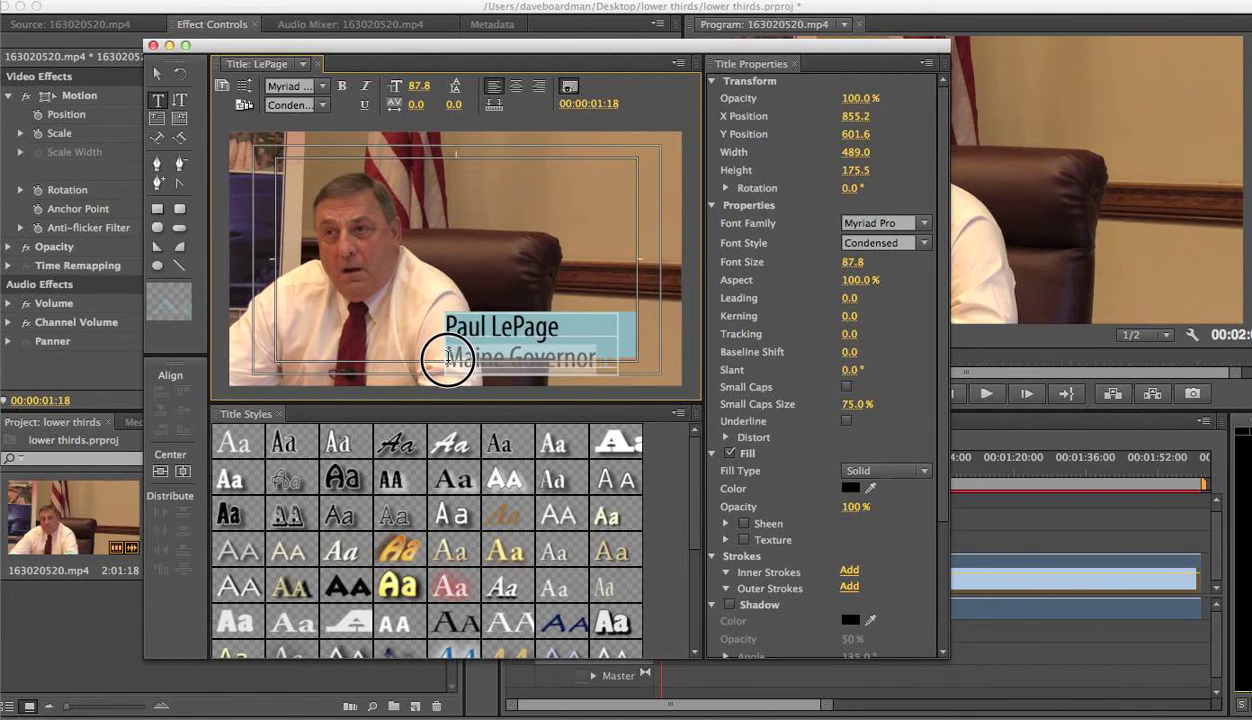
pyautogui.click(853, 264)
pyautogui.moveTo(853, 264); pyautogui.dragTo(824, 264)
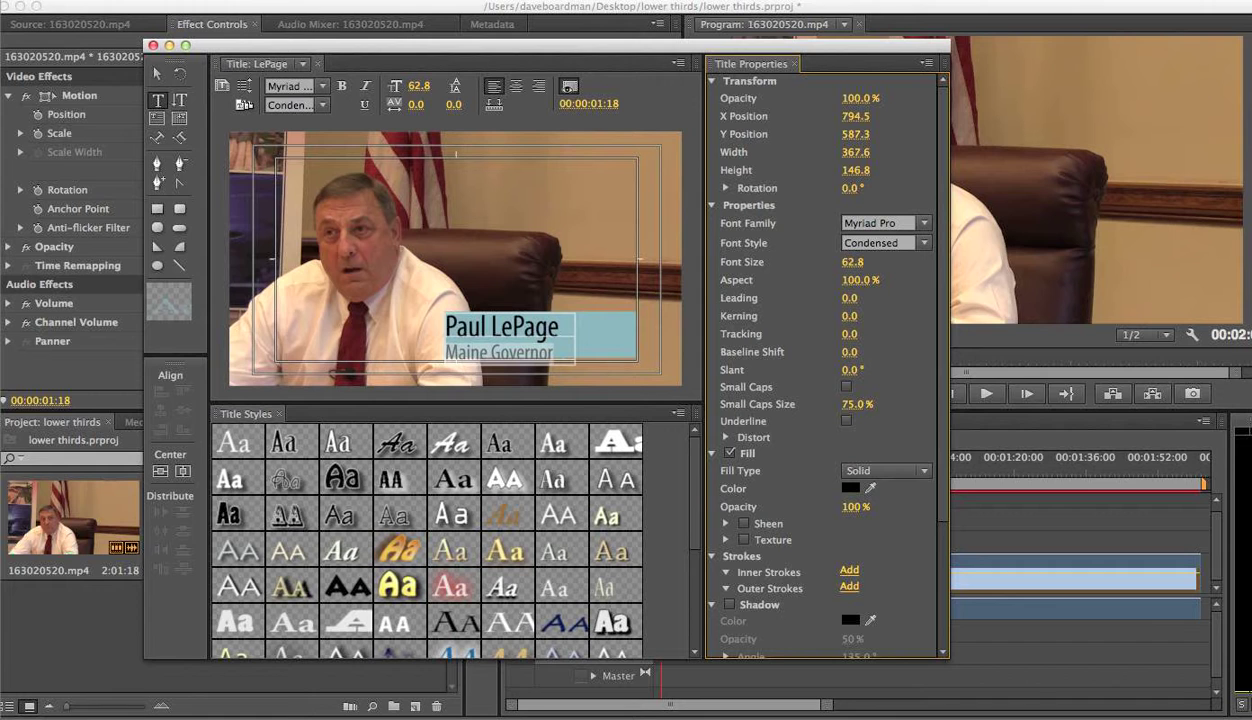
# Move the blue rectangle up off the text and delete the stray trailing characters after "Maine Governor".
pyautogui.click(157, 78)
pyautogui.click(522, 335)
pyautogui.moveTo(522, 335)
pyautogui.mouseDown()
pyautogui.moveTo(491, 338)
pyautogui.moveTo(510, 335)
pyautogui.mouseUp()
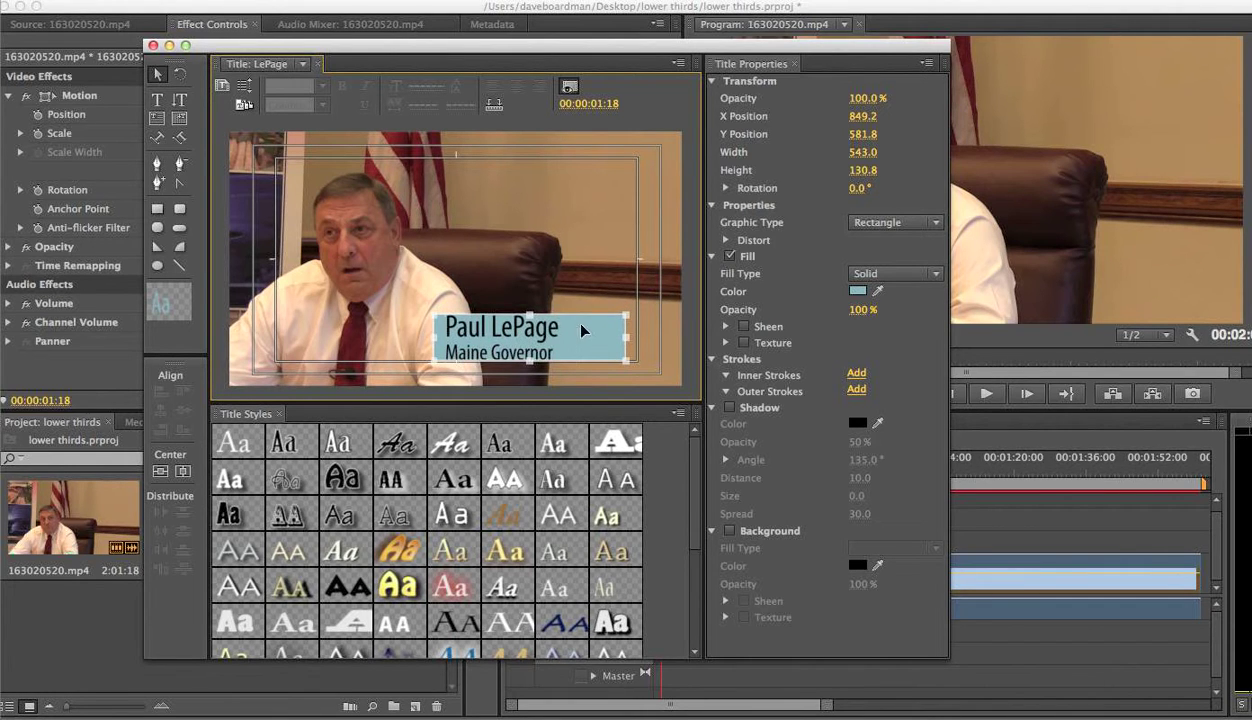
pyautogui.moveTo(598, 340); pyautogui.dragTo(597, 301)
pyautogui.click(550, 344)
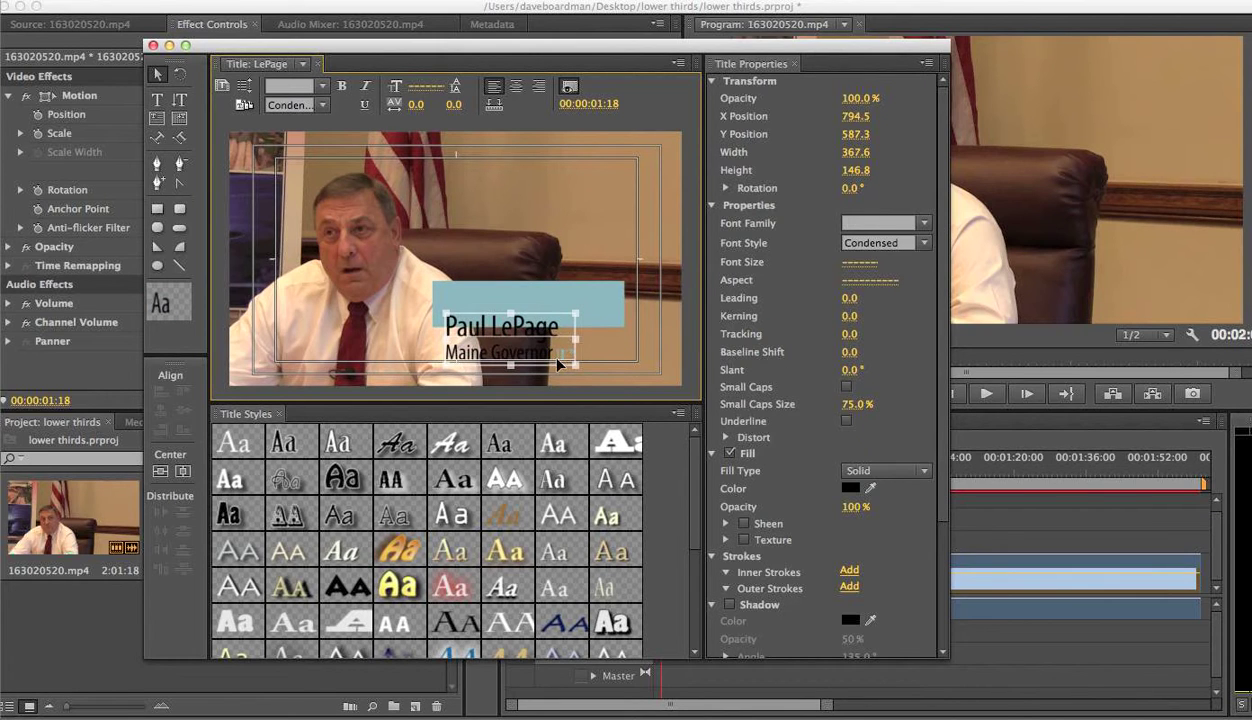
pyautogui.click(157, 100)
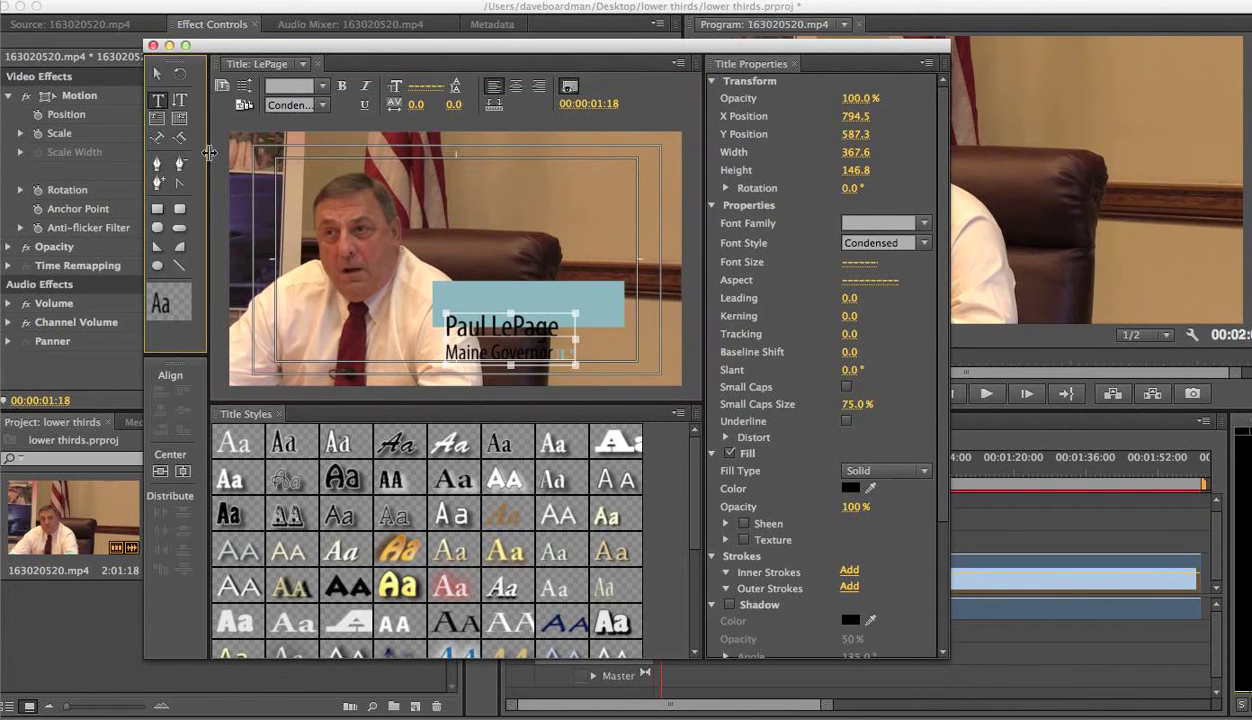
pyautogui.click(571, 352)
pyautogui.press('BackSpace')
pyautogui.press('BackSpace')
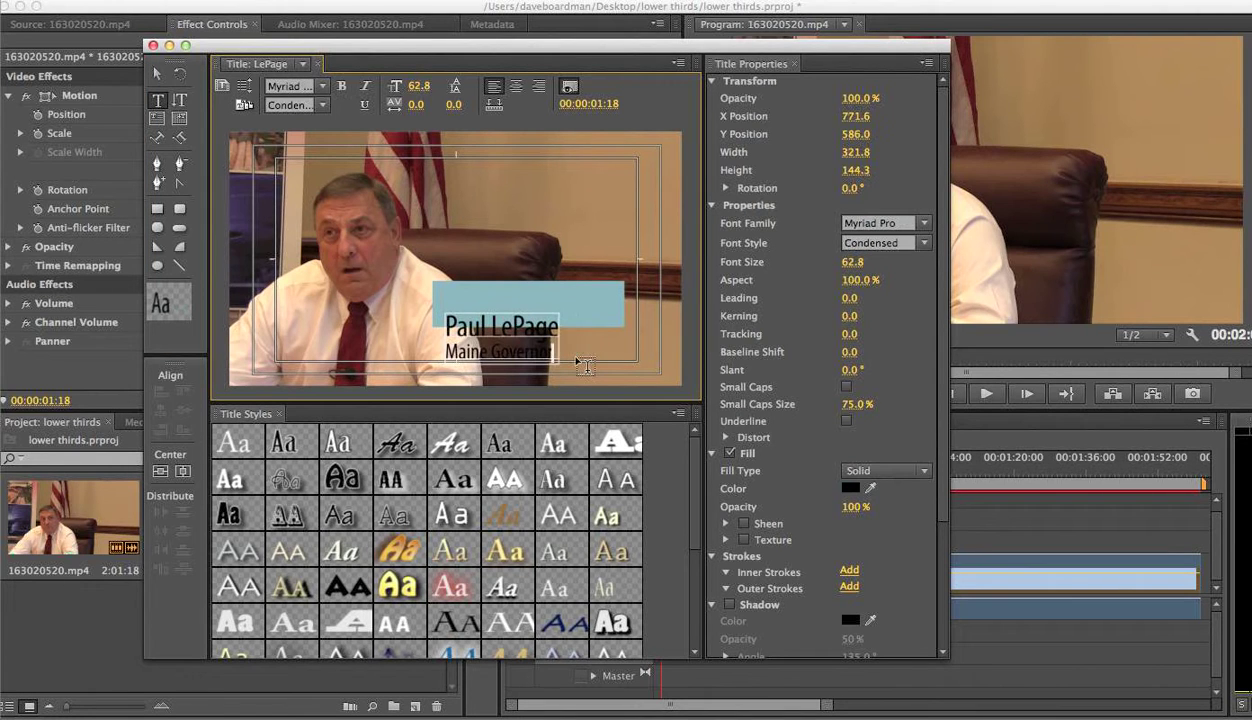
# Move the blue rectangle back behind the text and enlarge it to about 586 wide and 146 high.
pyautogui.click(157, 74)
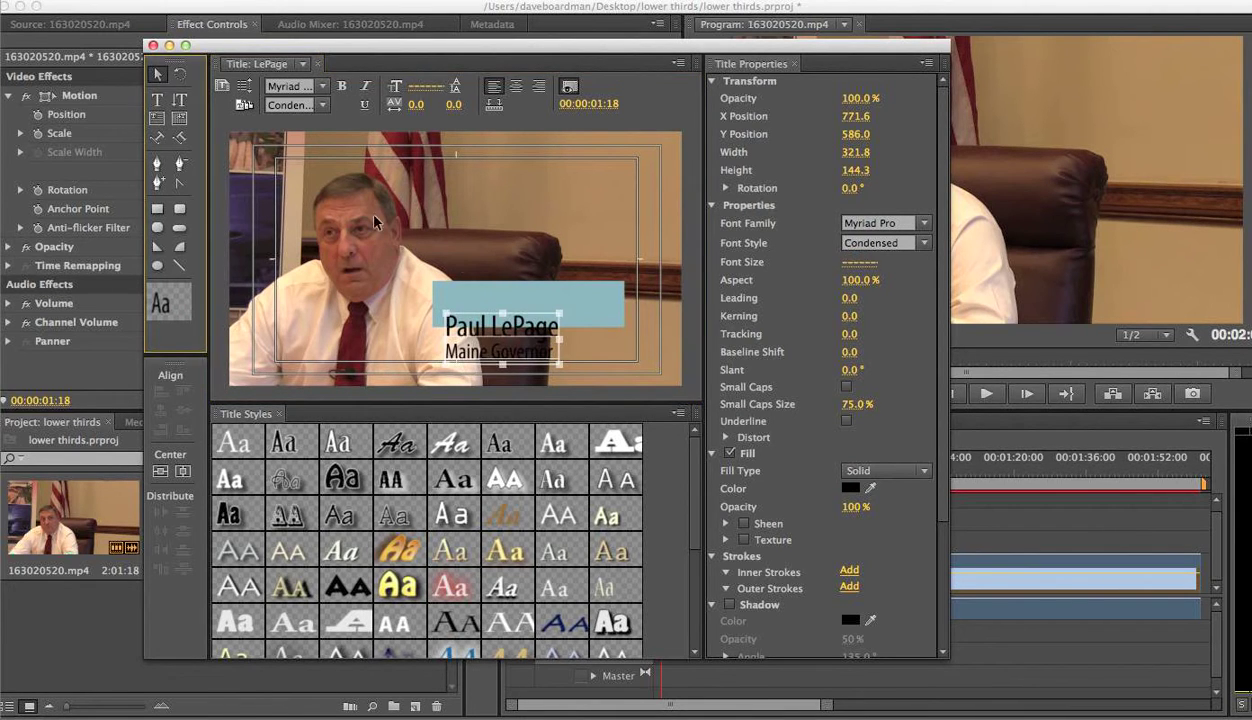
pyautogui.moveTo(483, 290); pyautogui.dragTo(484, 335)
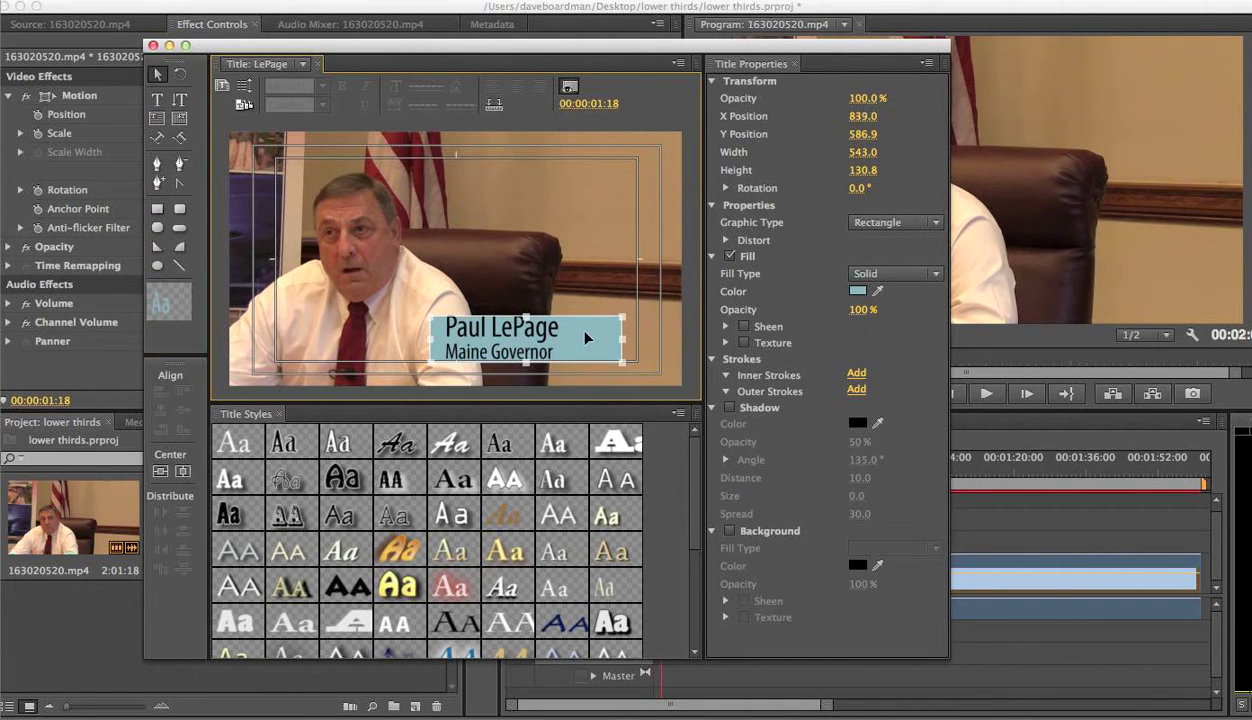
pyautogui.moveTo(622, 319); pyautogui.dragTo(637, 310)
# Retype the name line in capitals with a lowercase e as "PAUL LePAGE".
pyautogui.click(157, 100)
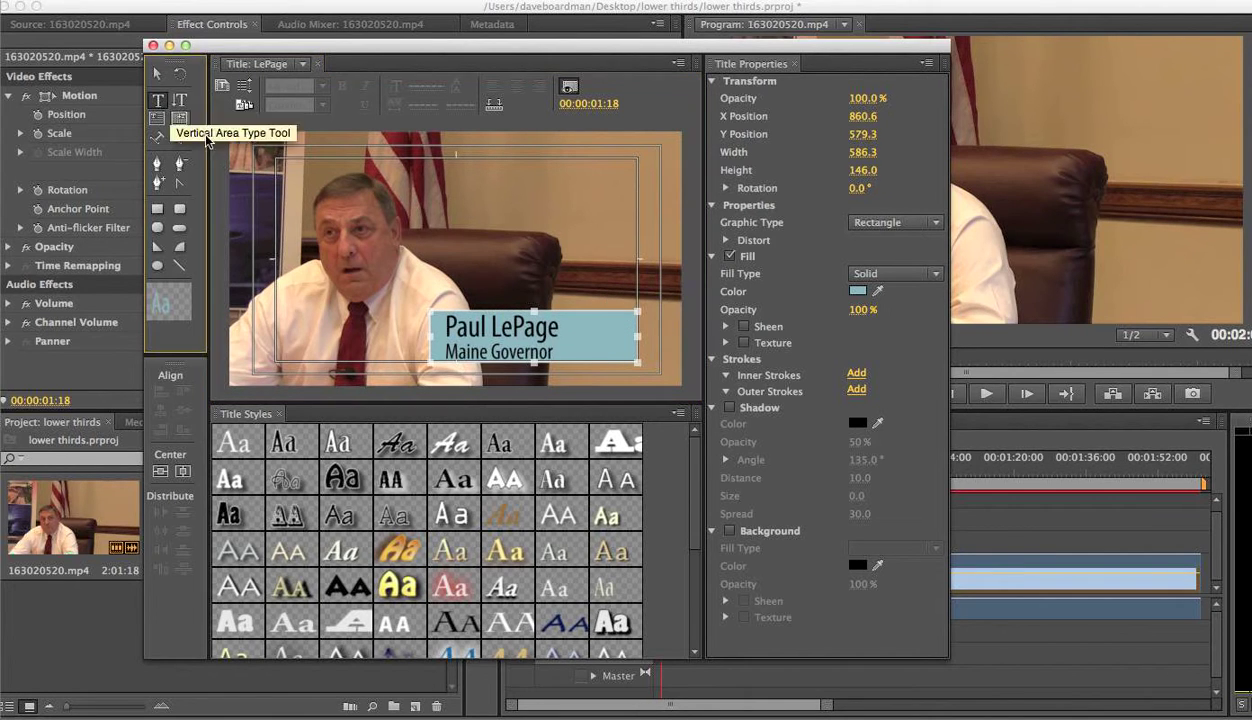
pyautogui.click(459, 318)
pyautogui.moveTo(446, 318); pyautogui.dragTo(553, 330)
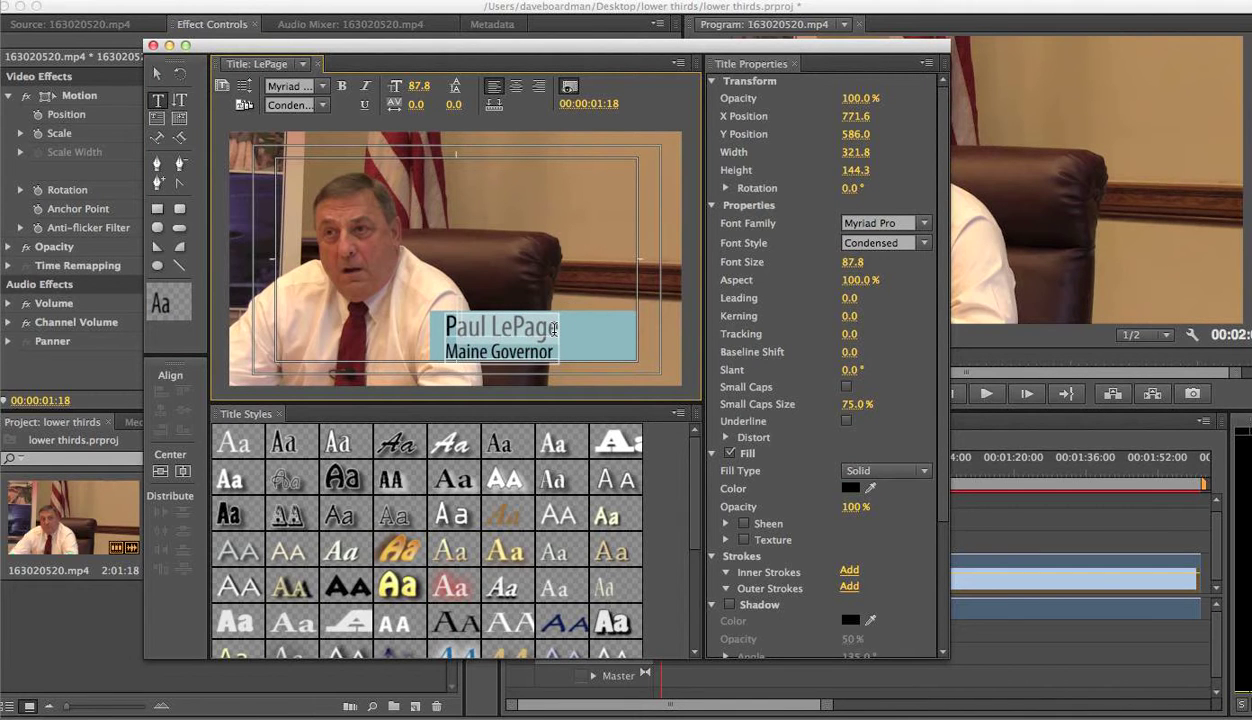
pyautogui.write('Pa')
pyautogui.press('BackSpace')
pyautogui.write('A')
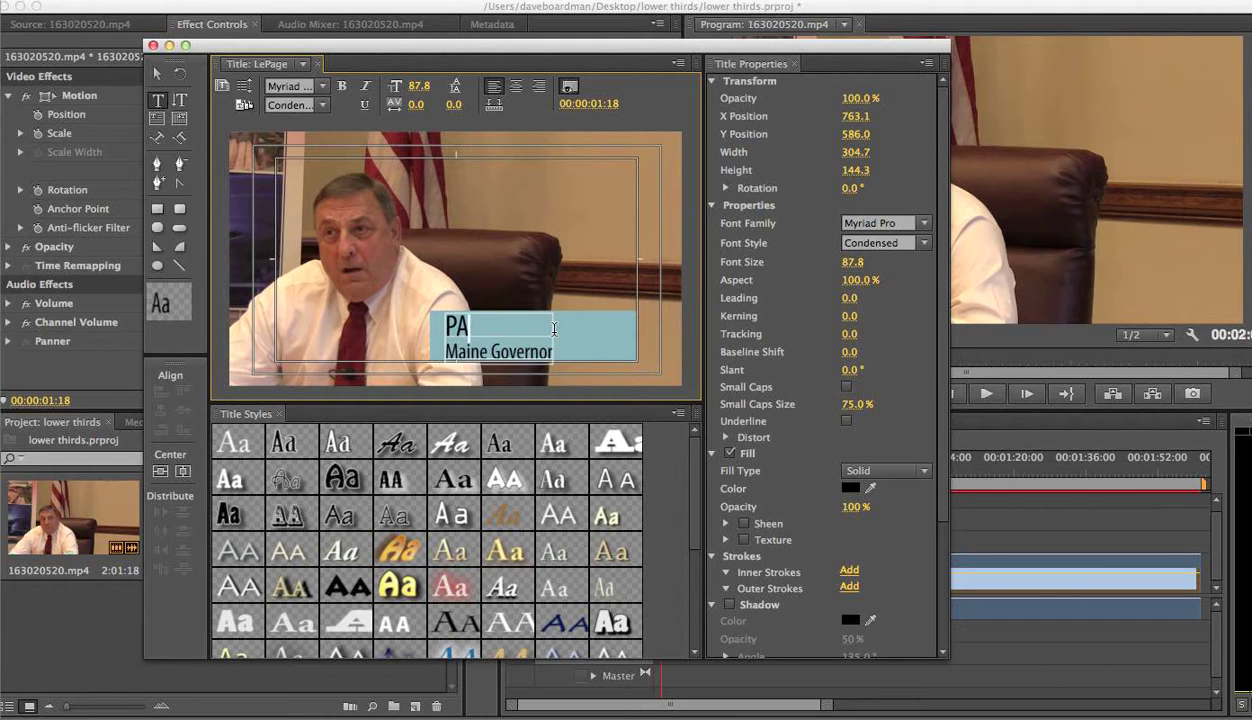
pyautogui.write('UL LEPAGE')
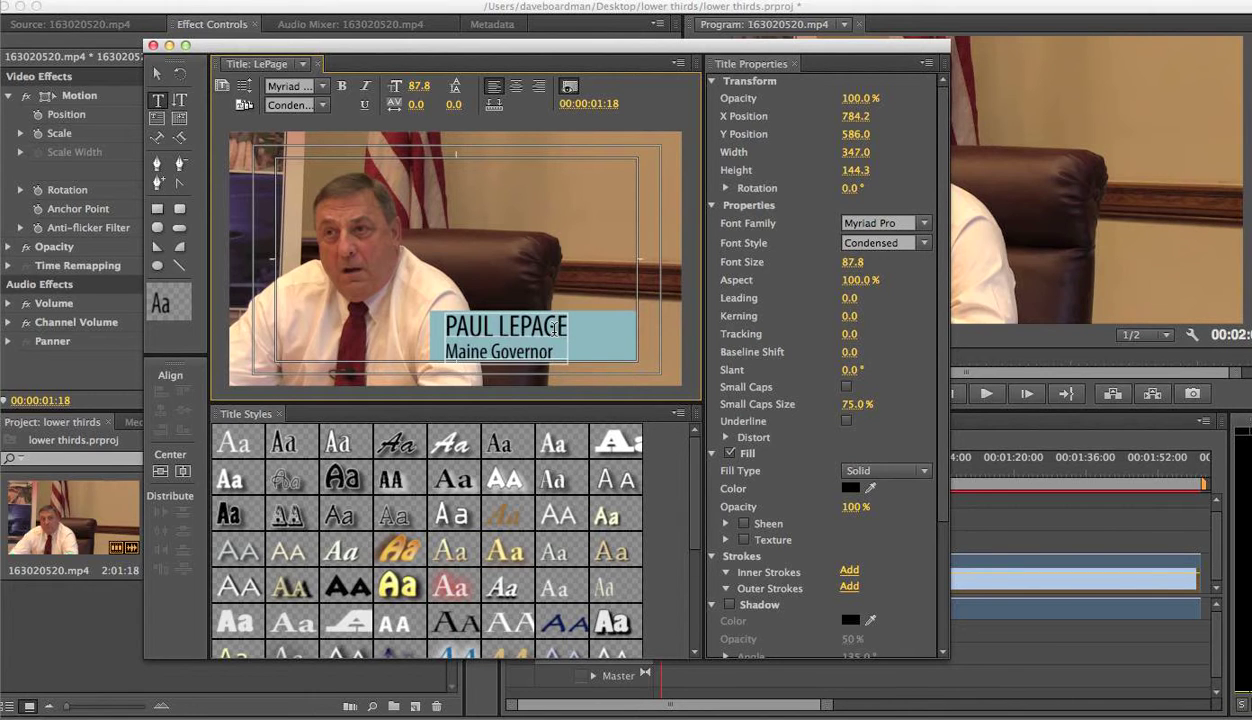
pyautogui.click(519, 328)
pyautogui.press('BackSpace')
pyautogui.write('e')
# Set the font style of the name line to Bold and reduce its font size to leave space beside it in the bar.
pyautogui.moveTo(438, 327); pyautogui.dragTo(562, 327)
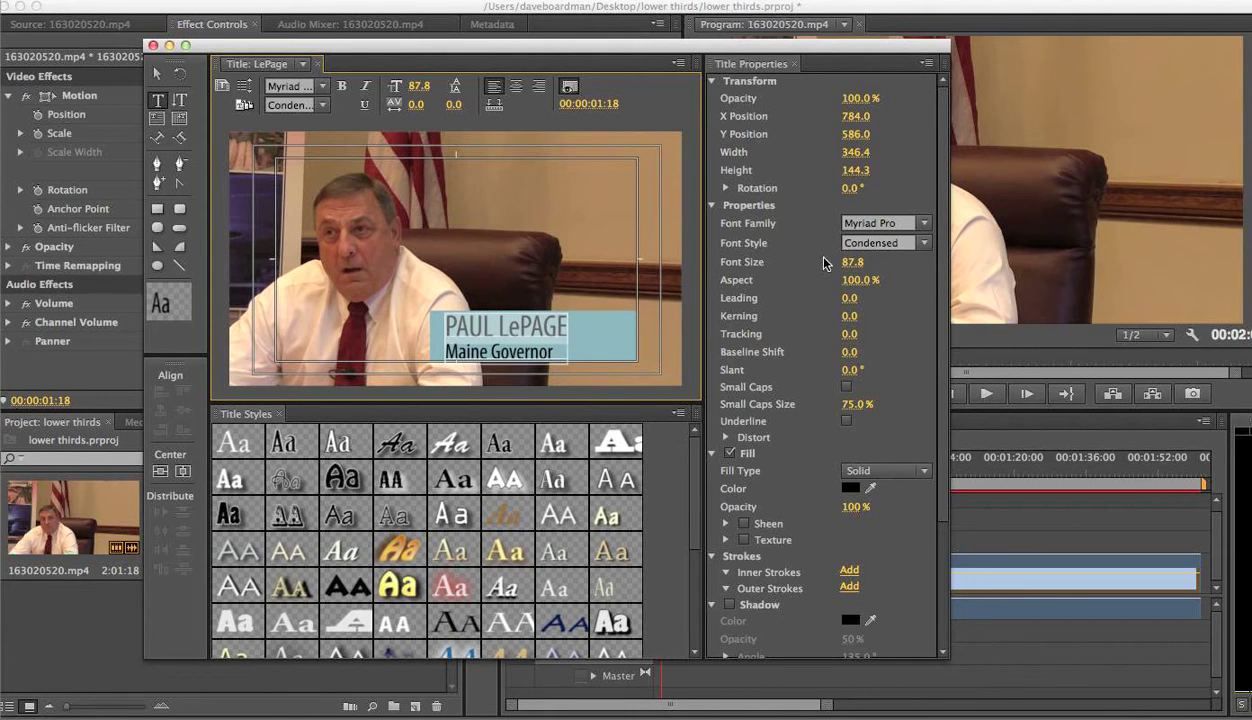
pyautogui.click(925, 249)
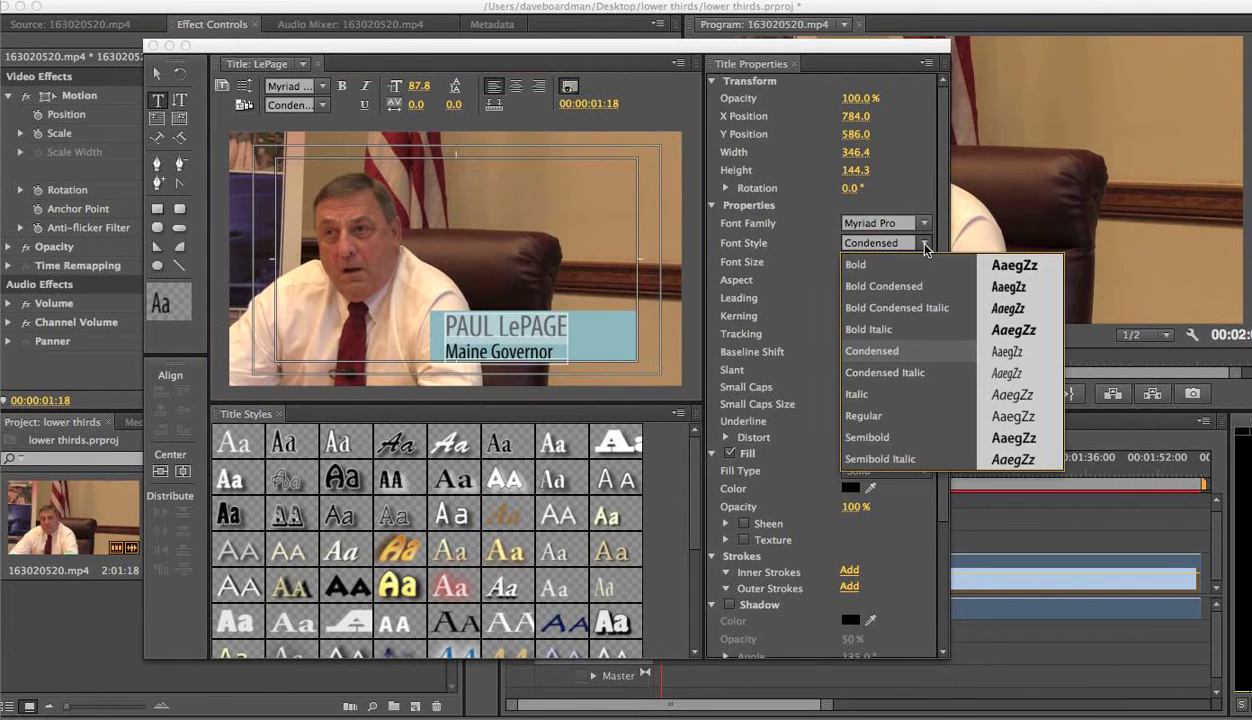
pyautogui.click(860, 263)
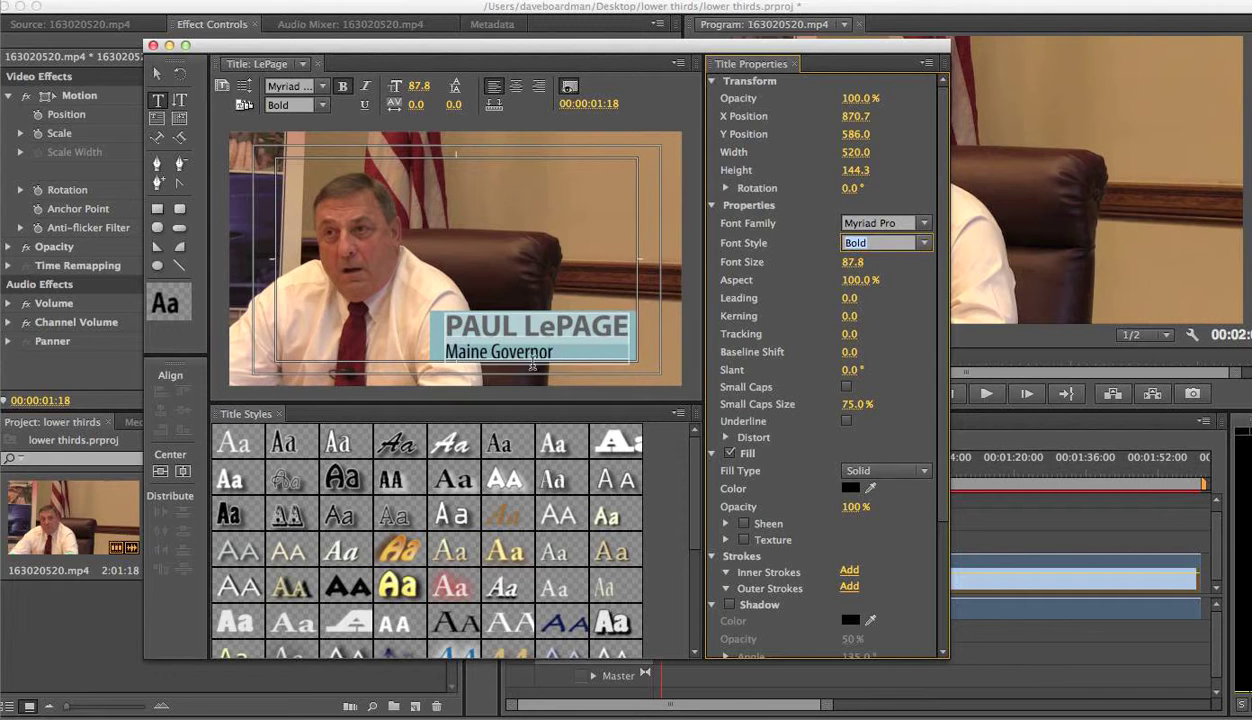
pyautogui.click(463, 330)
pyautogui.moveTo(449, 330); pyautogui.dragTo(648, 325)
pyautogui.moveTo(851, 267); pyautogui.dragTo(828, 267)
# Set the font style of the "Maine Governor" line to Regular.
pyautogui.moveTo(580, 346); pyautogui.dragTo(448, 345)
pyautogui.click(924, 246)
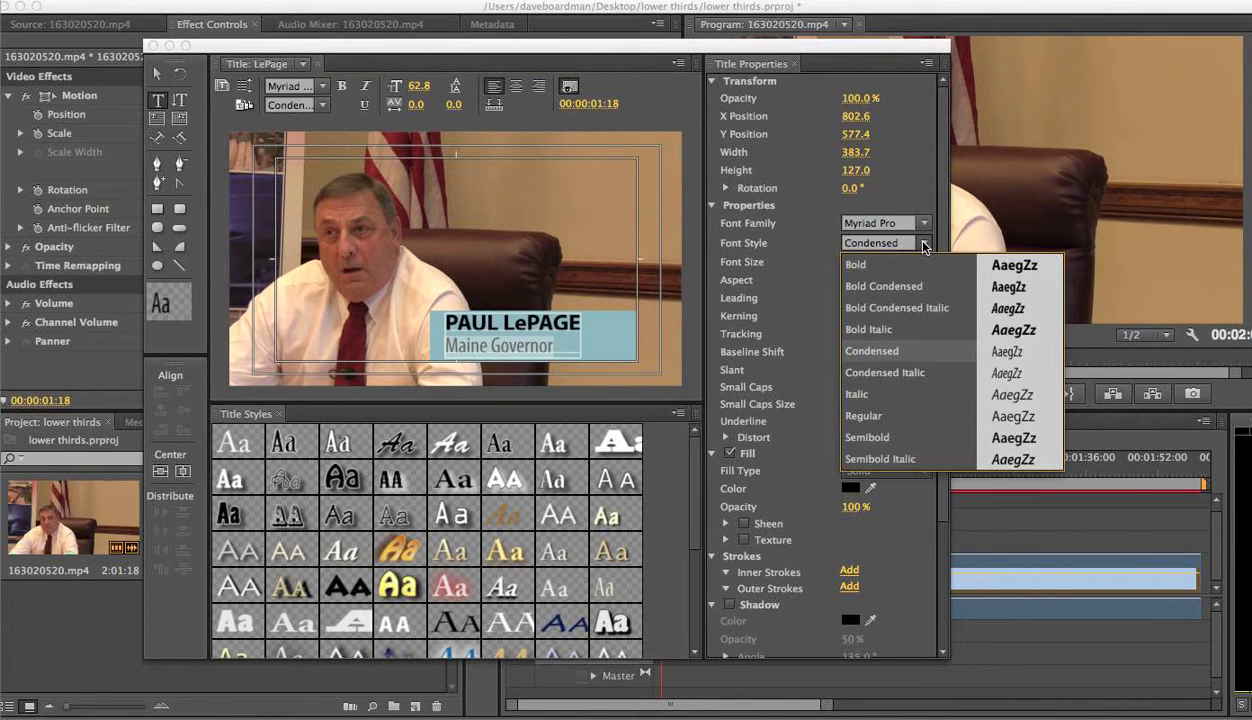
pyautogui.click(888, 416)
pyautogui.click(562, 342)
pyautogui.click(606, 340)
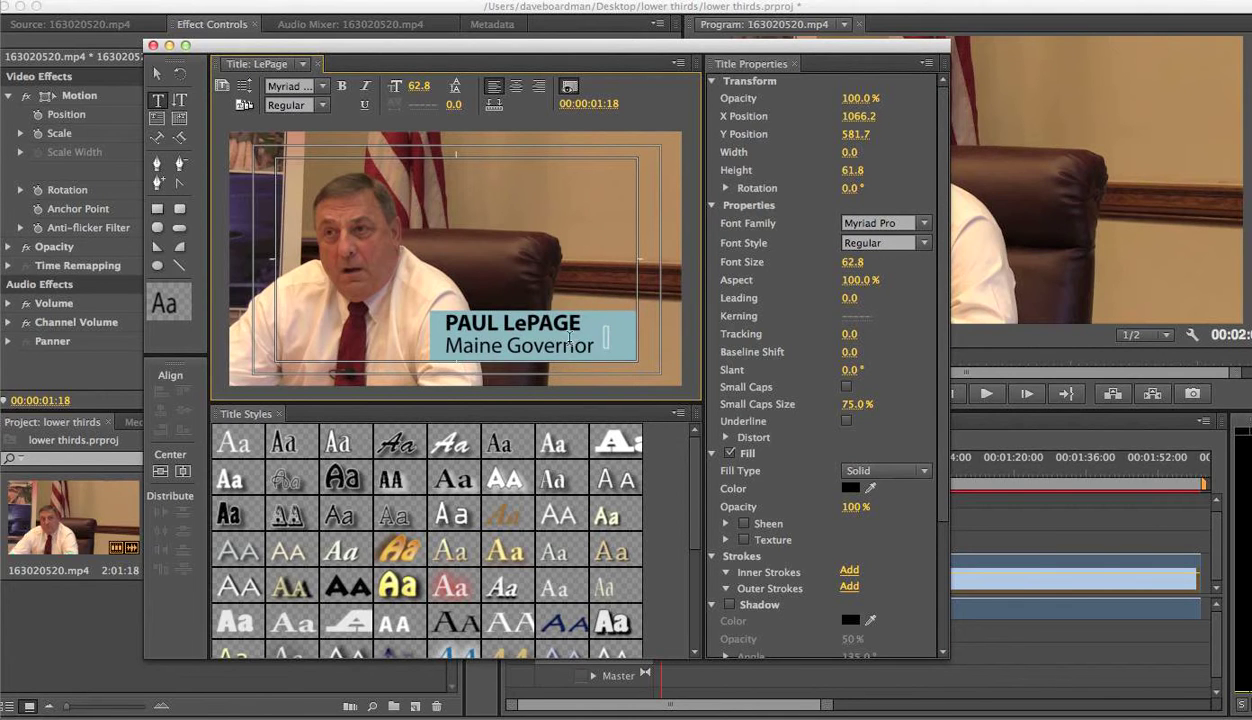
pyautogui.press('Escape')
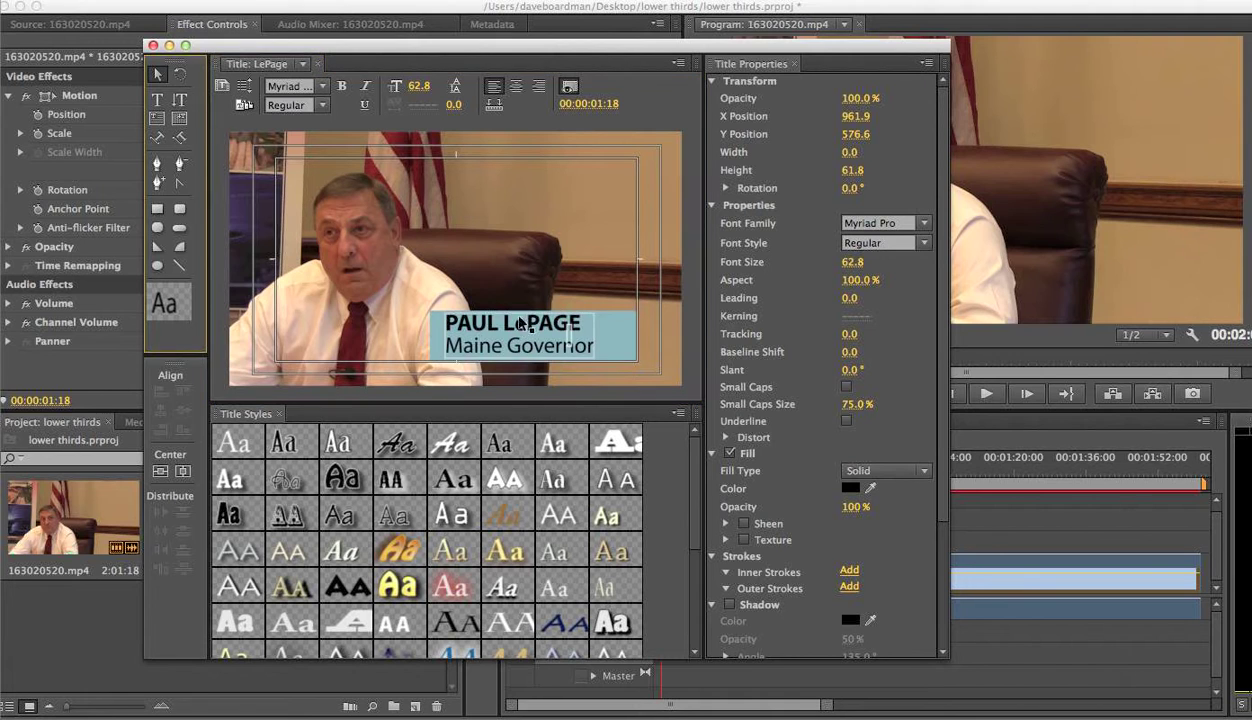
# Set the font size of the "Maine Governor" line to 51.8 and reselect the whole text block.
pyautogui.click(520, 320)
pyautogui.click(157, 100)
pyautogui.moveTo(446, 345); pyautogui.dragTo(598, 346)
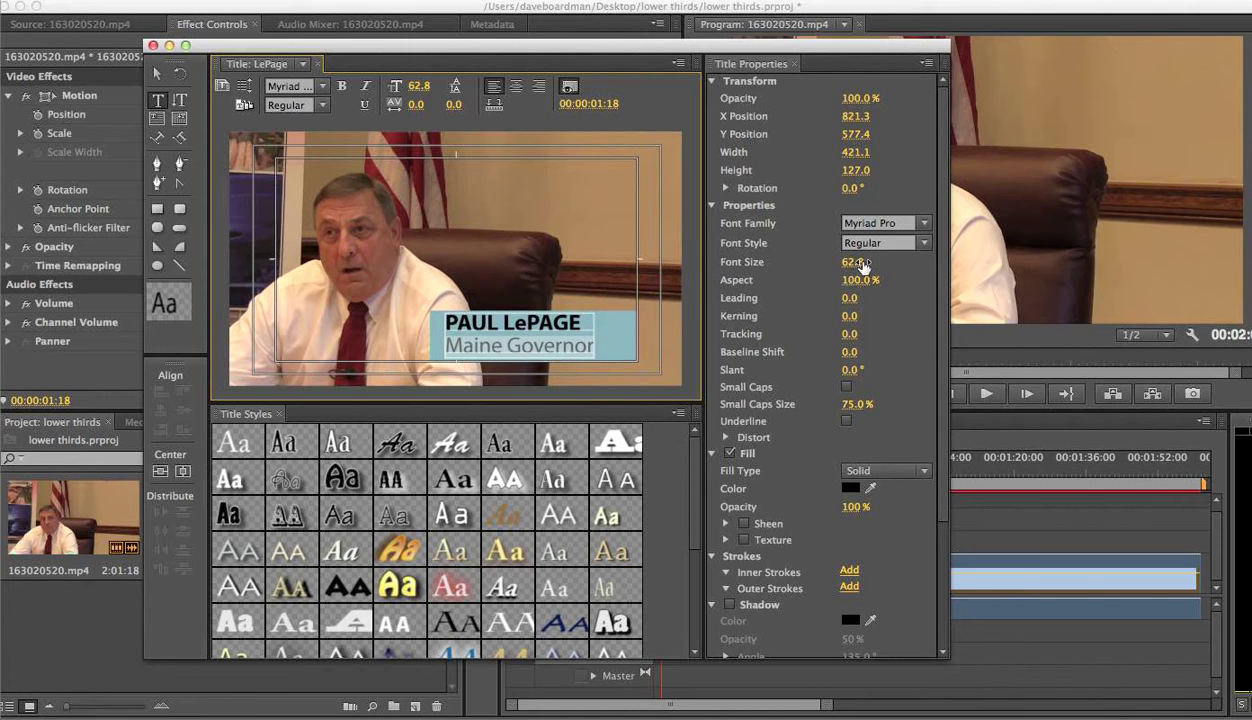
pyautogui.moveTo(852, 262); pyautogui.dragTo(835, 262)
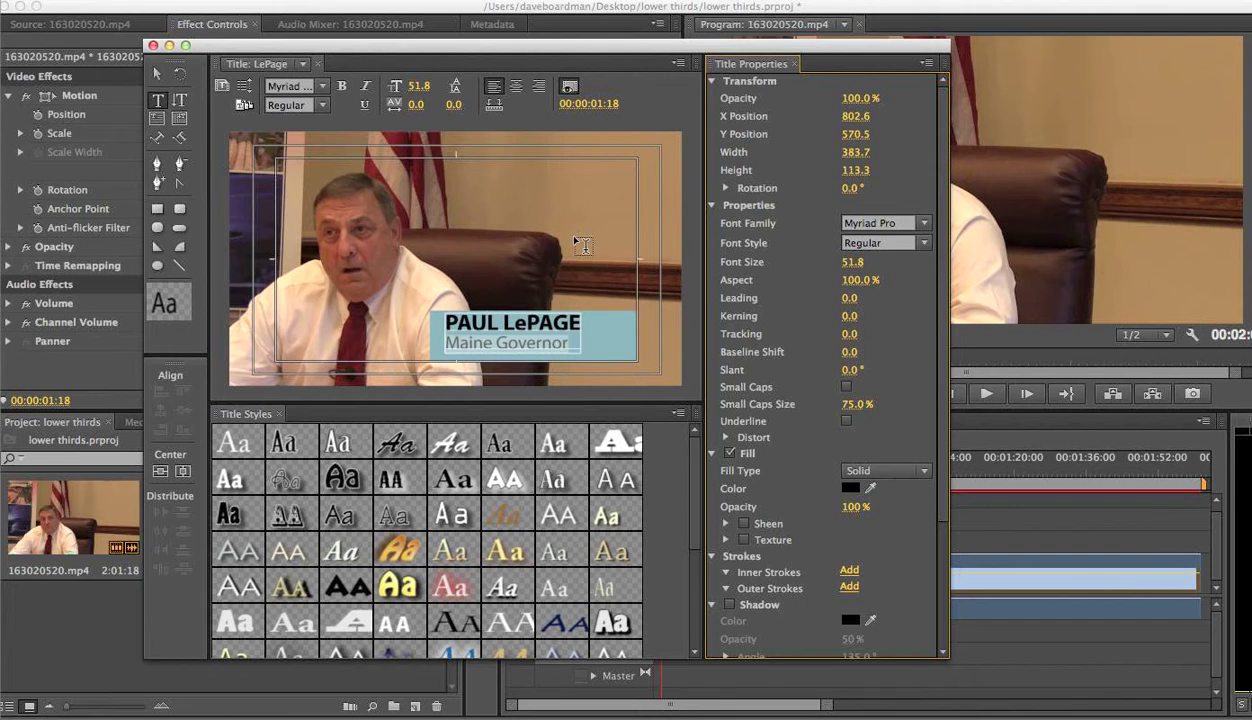
pyautogui.click(156, 76)
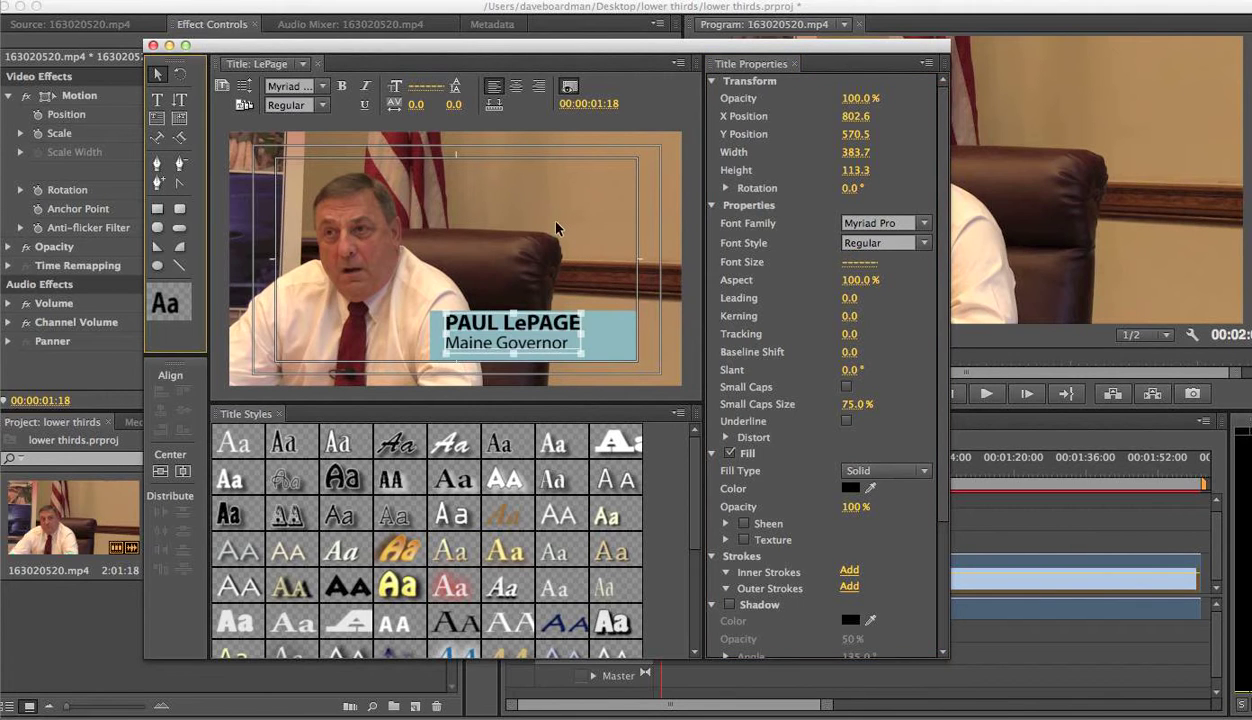
pyautogui.click(600, 250)
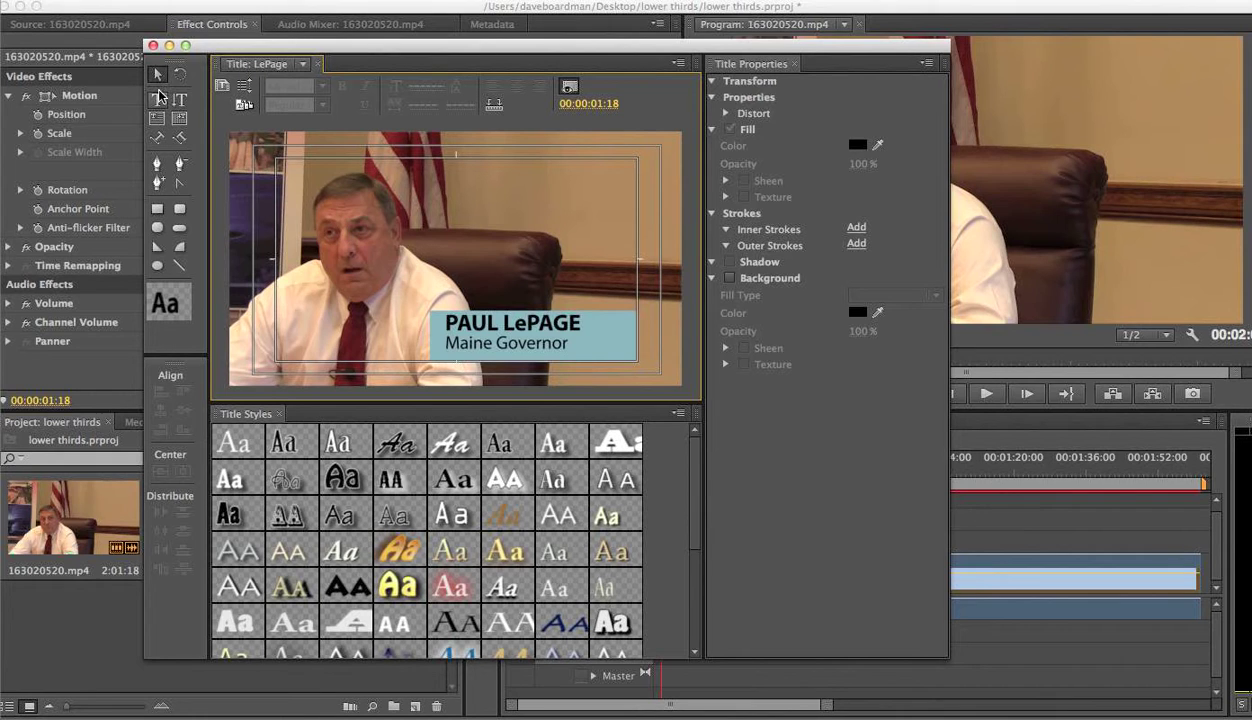
pyautogui.click(533, 343)
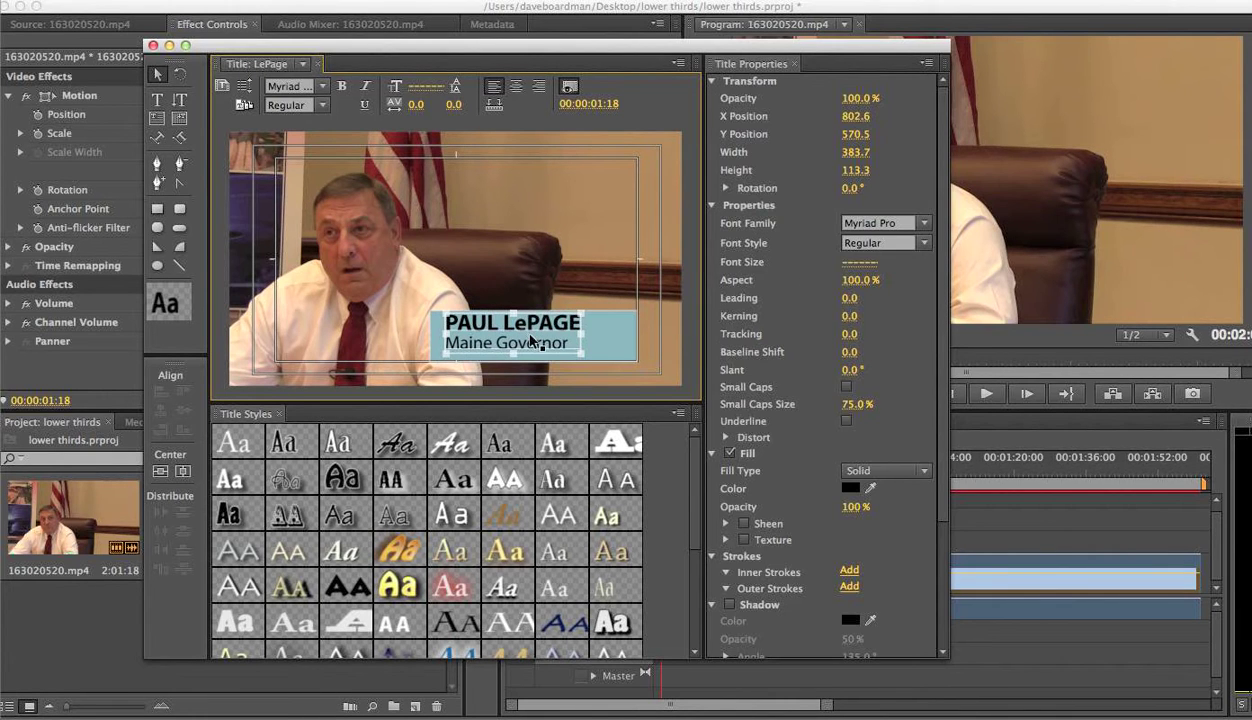
# Nudge the two-line text block down within the coloured bar to a Y position of 577.5.
pyautogui.press('Down')
pyautogui.press('Down')
pyautogui.press('Down')
pyautogui.press('Down')
pyautogui.press('Down')
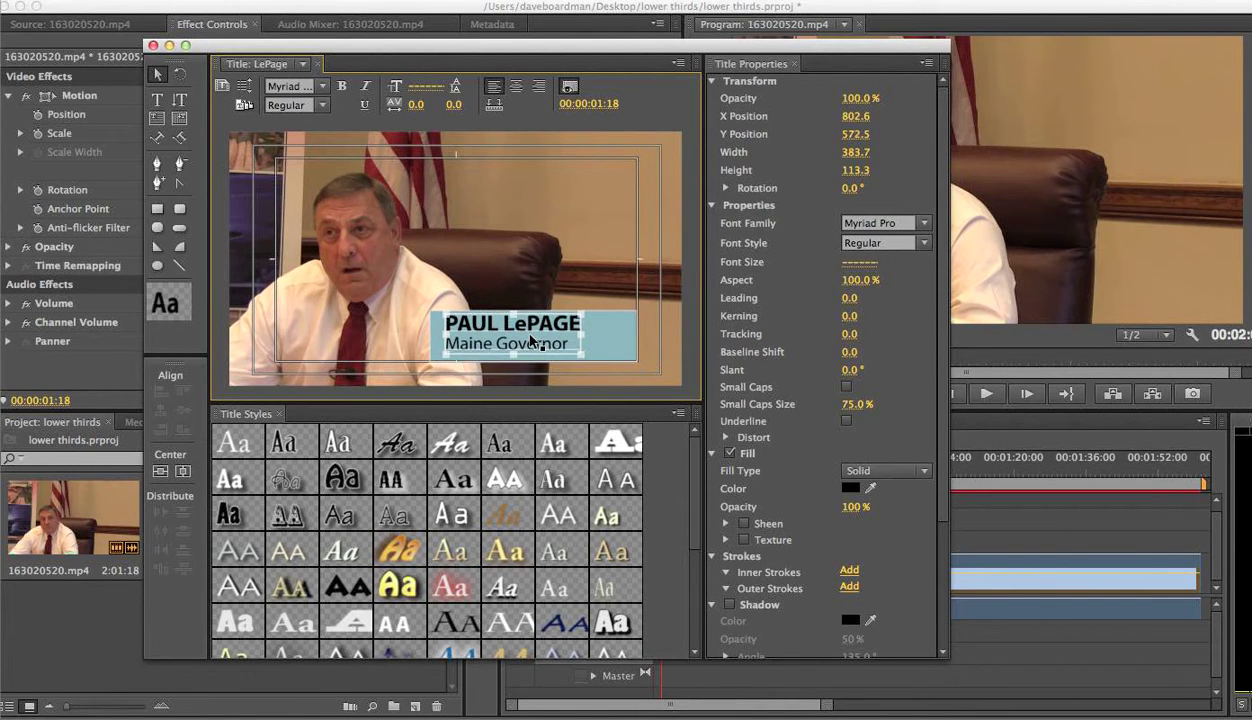
pyautogui.press('Down')
pyautogui.press('Down')
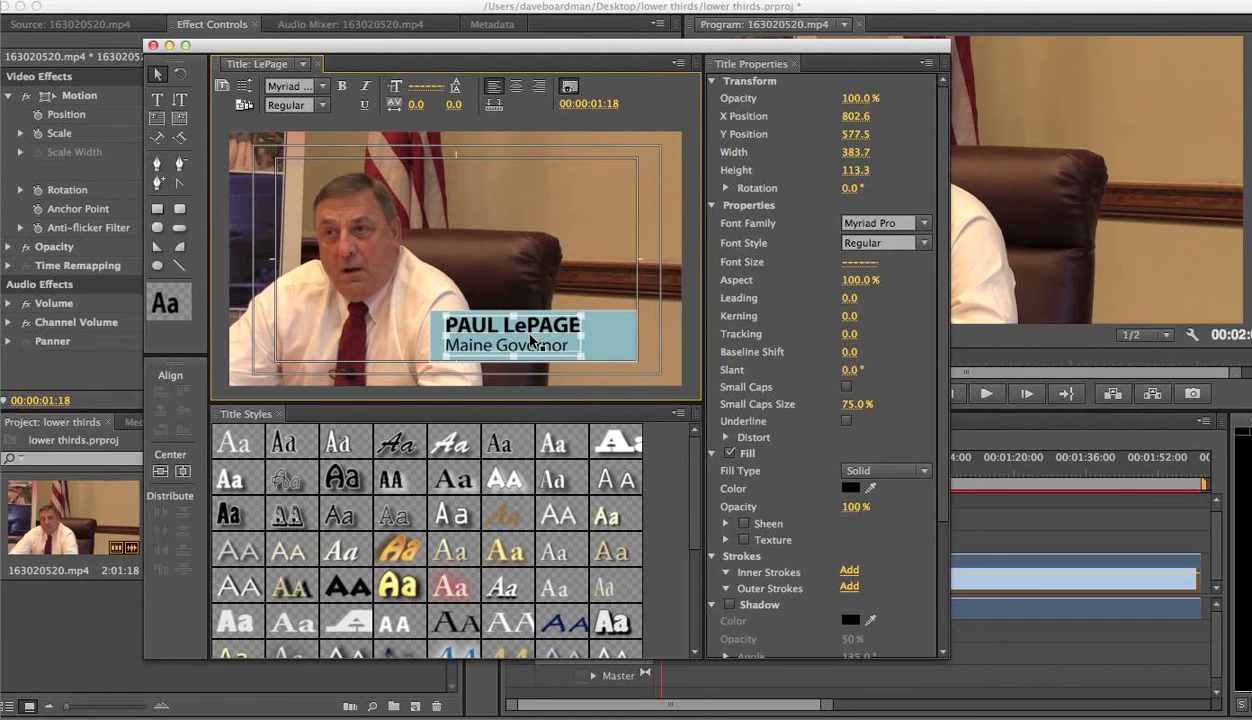
# Nudge the coloured bar to X 860.6, Y 579.3 and lower the text block to a Y position of 580.5.
pyautogui.click(581, 326)
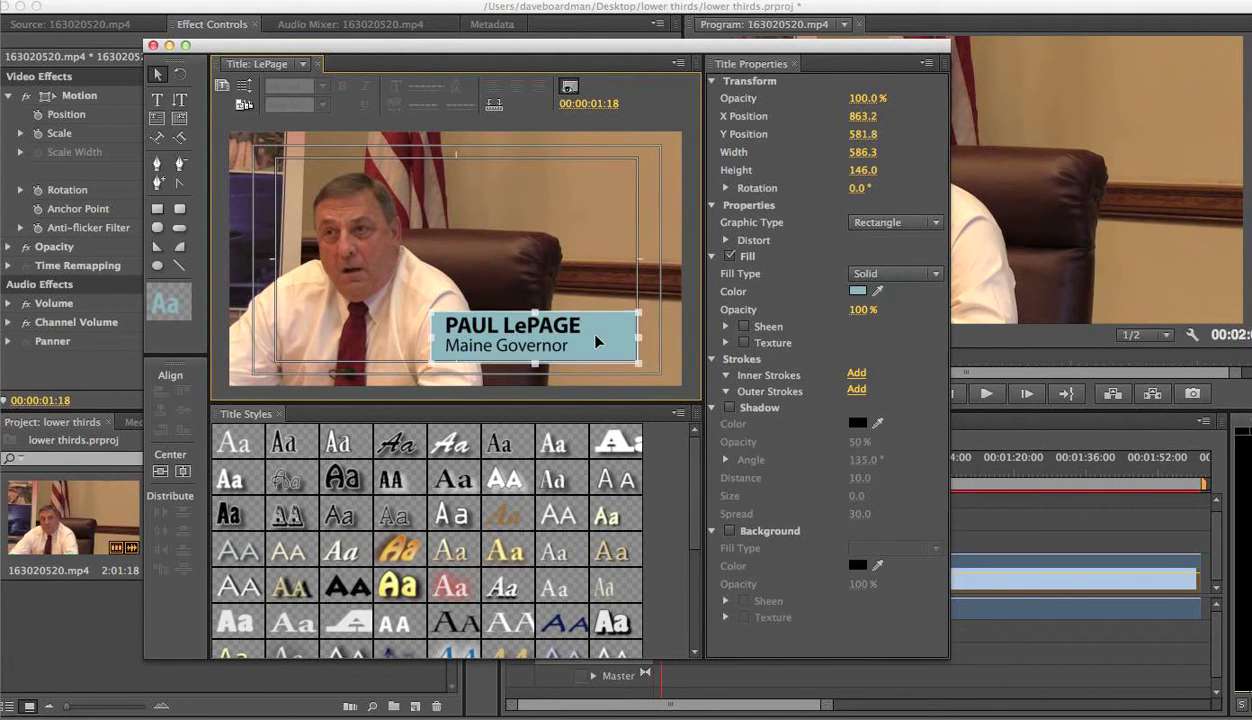
pyautogui.click(575, 323)
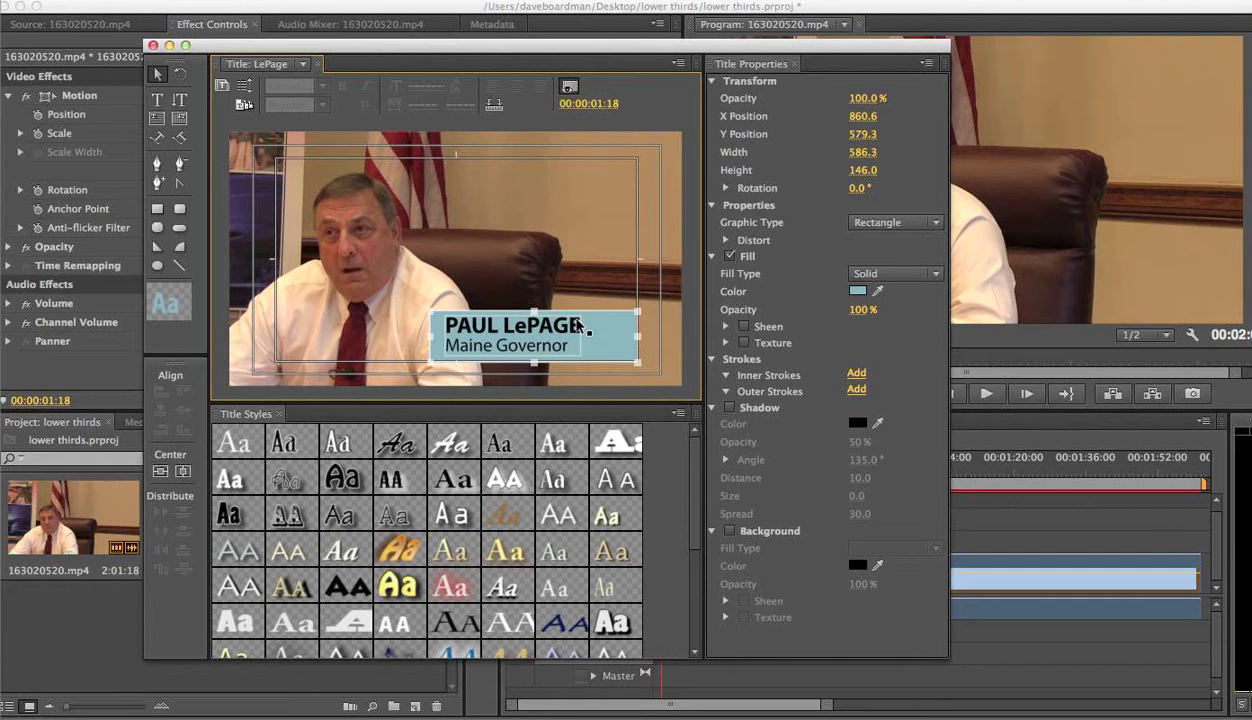
pyautogui.click(577, 320)
pyautogui.click(552, 333)
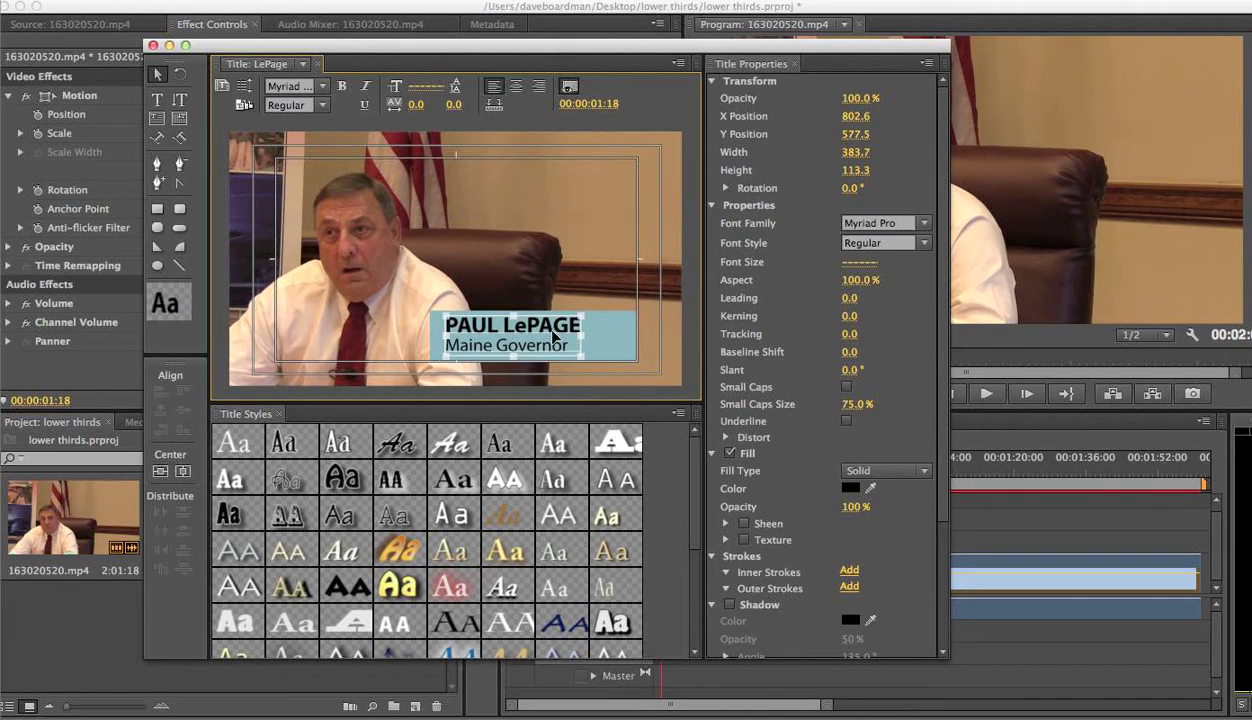
pyautogui.moveTo(553, 333); pyautogui.dragTo(553, 335)
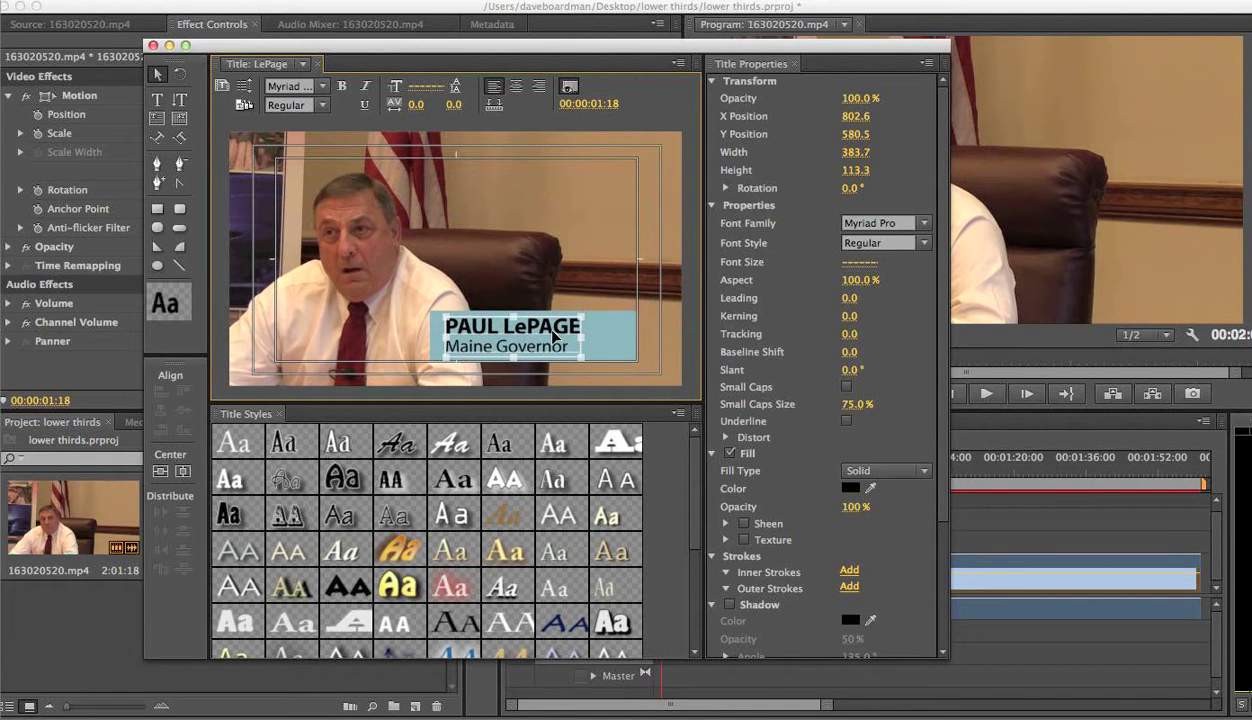
pyautogui.click(535, 299)
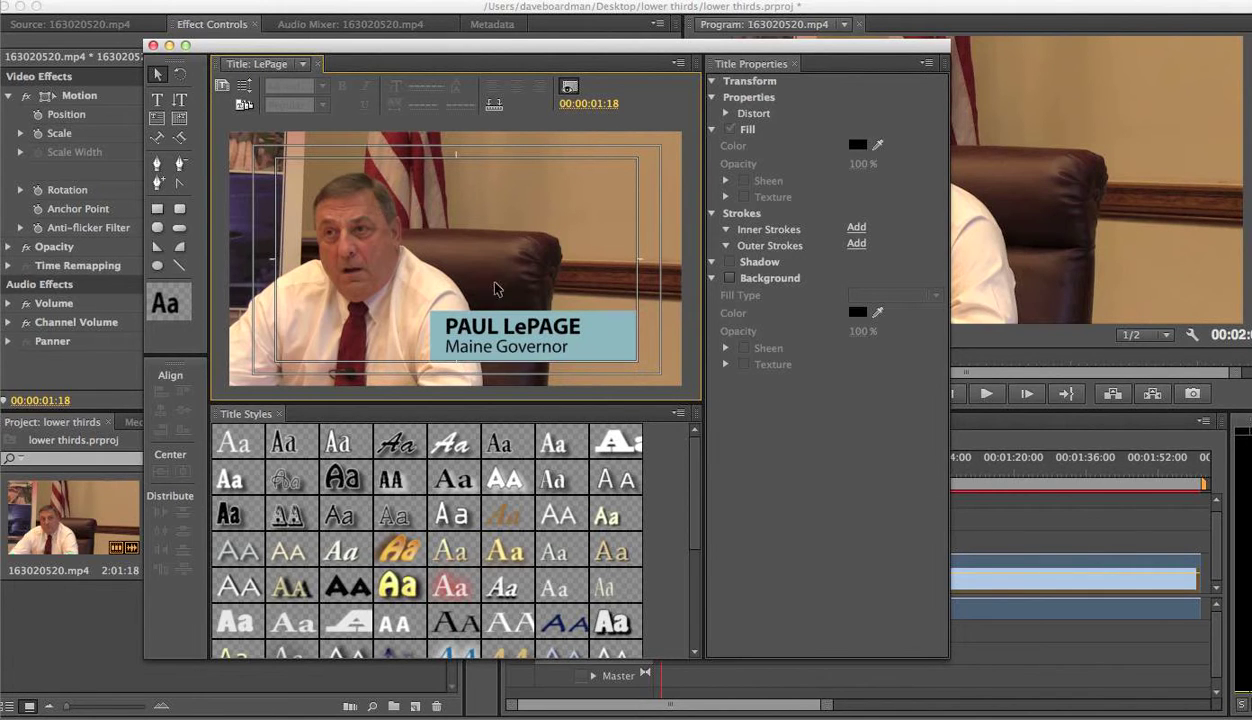
pyautogui.click(160, 100)
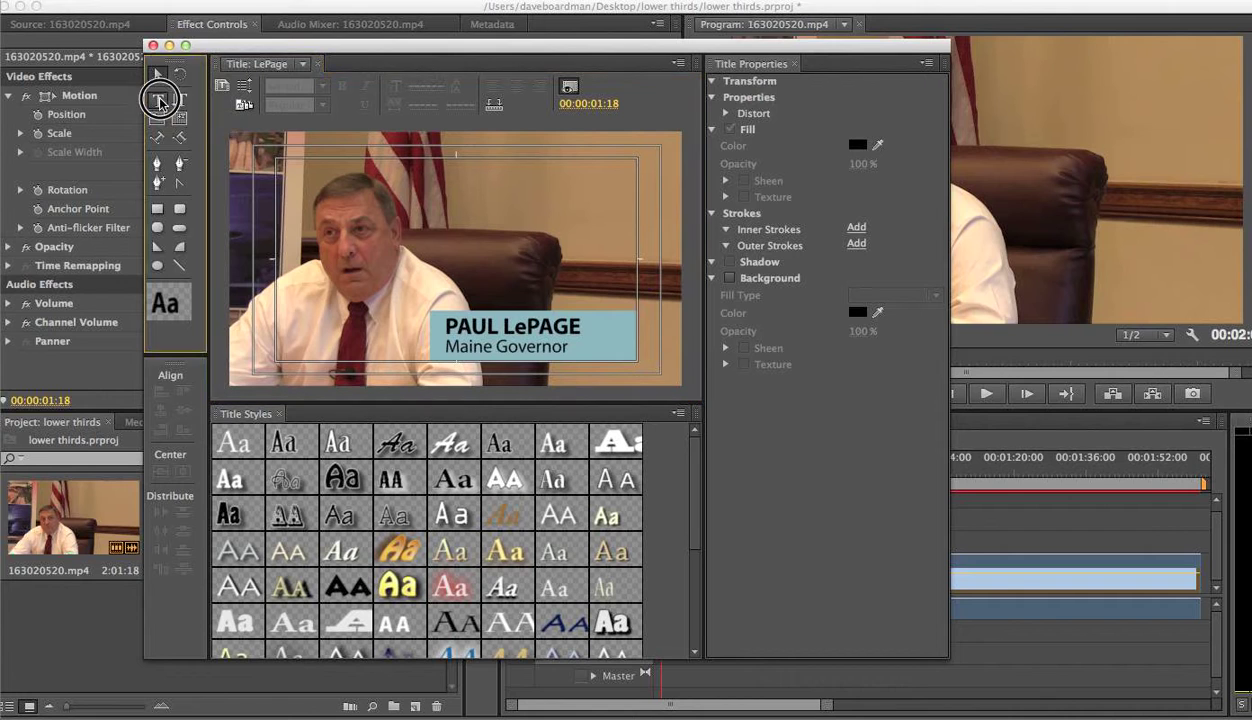
pyautogui.click(458, 320)
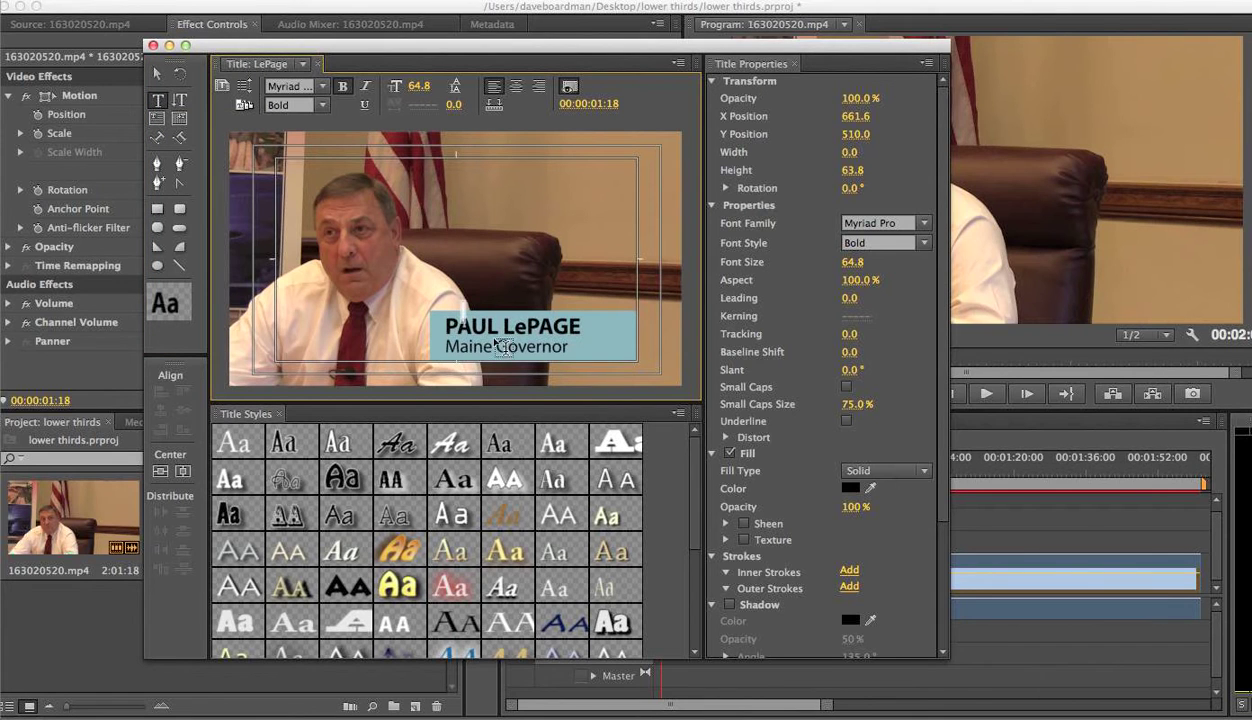
pyautogui.click(156, 73)
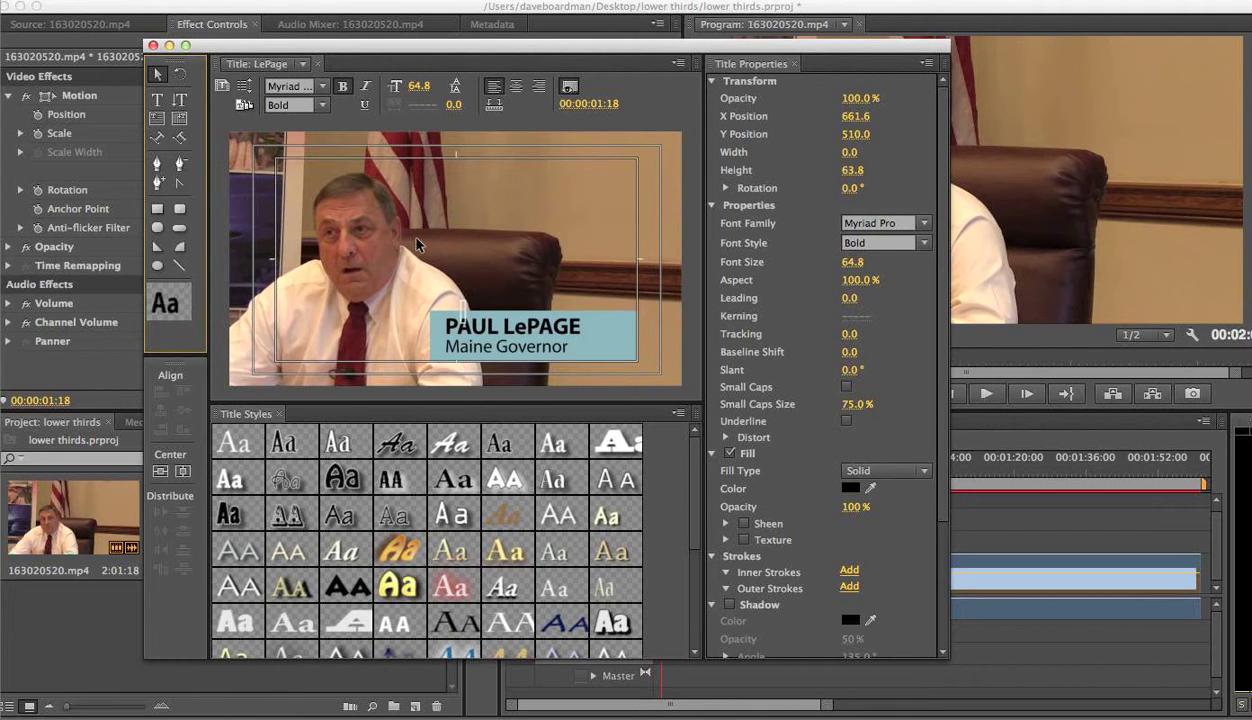
pyautogui.click(630, 331)
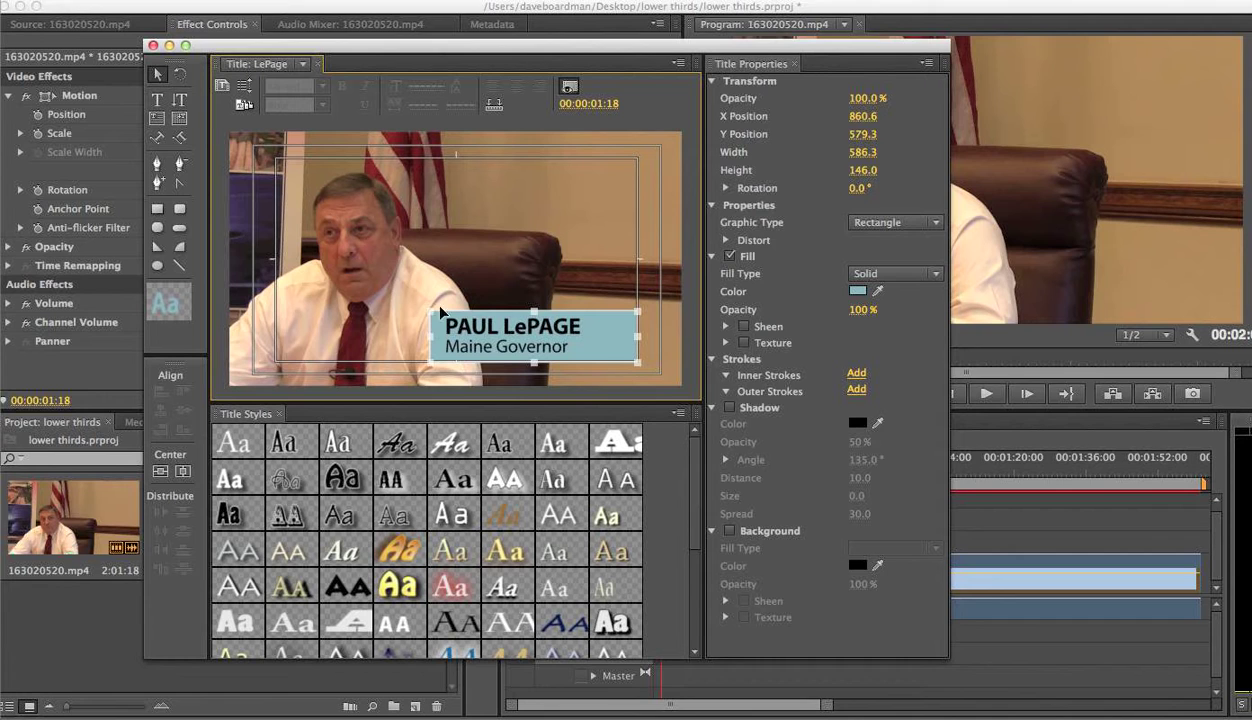
pyautogui.click(477, 328)
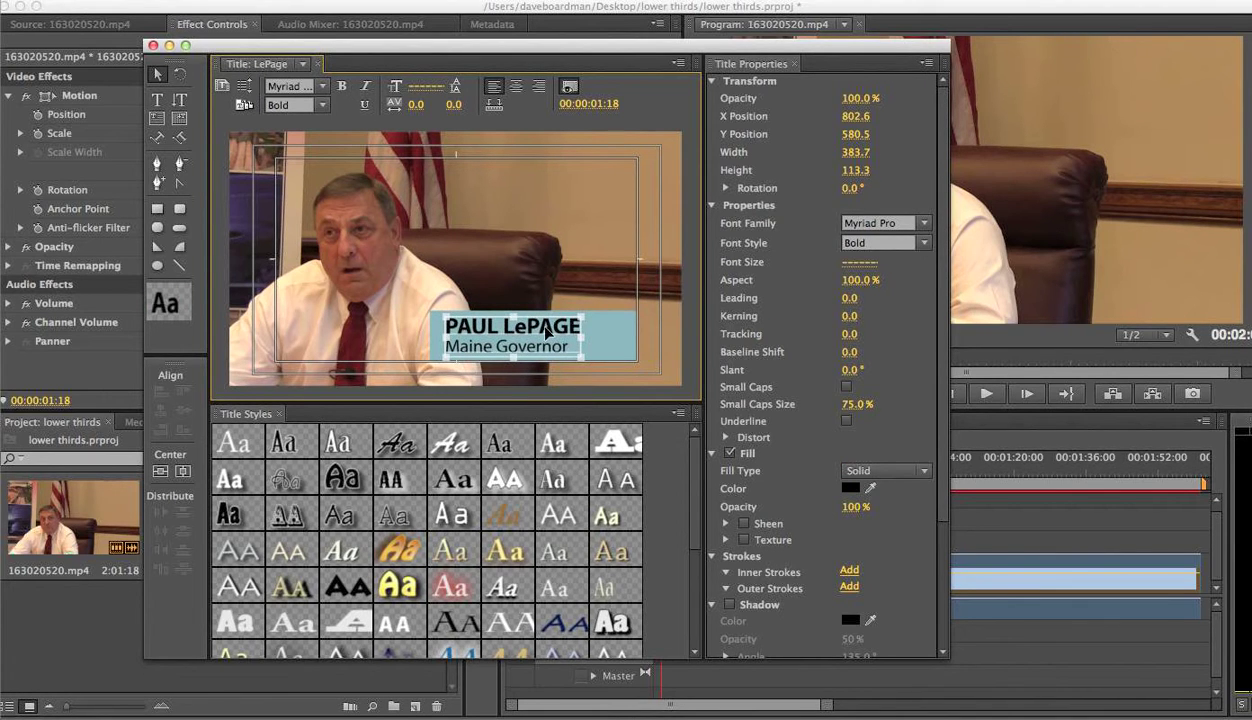
pyautogui.click(622, 339)
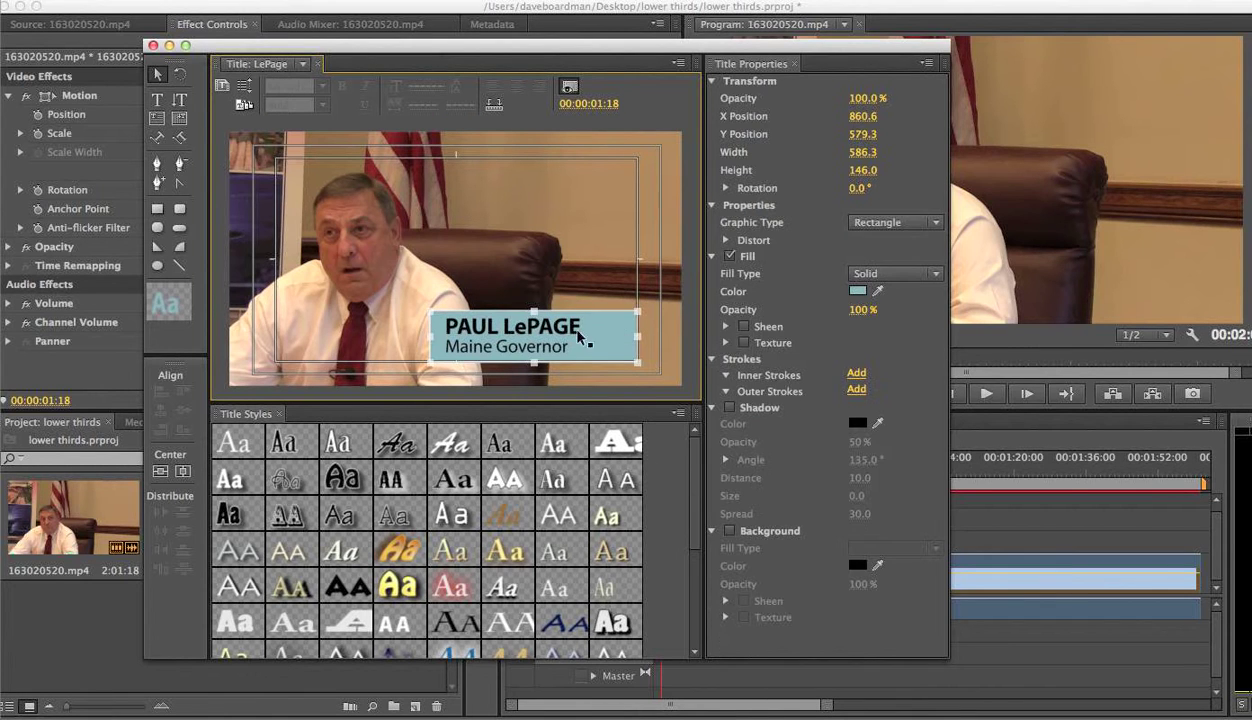
pyautogui.click(584, 332)
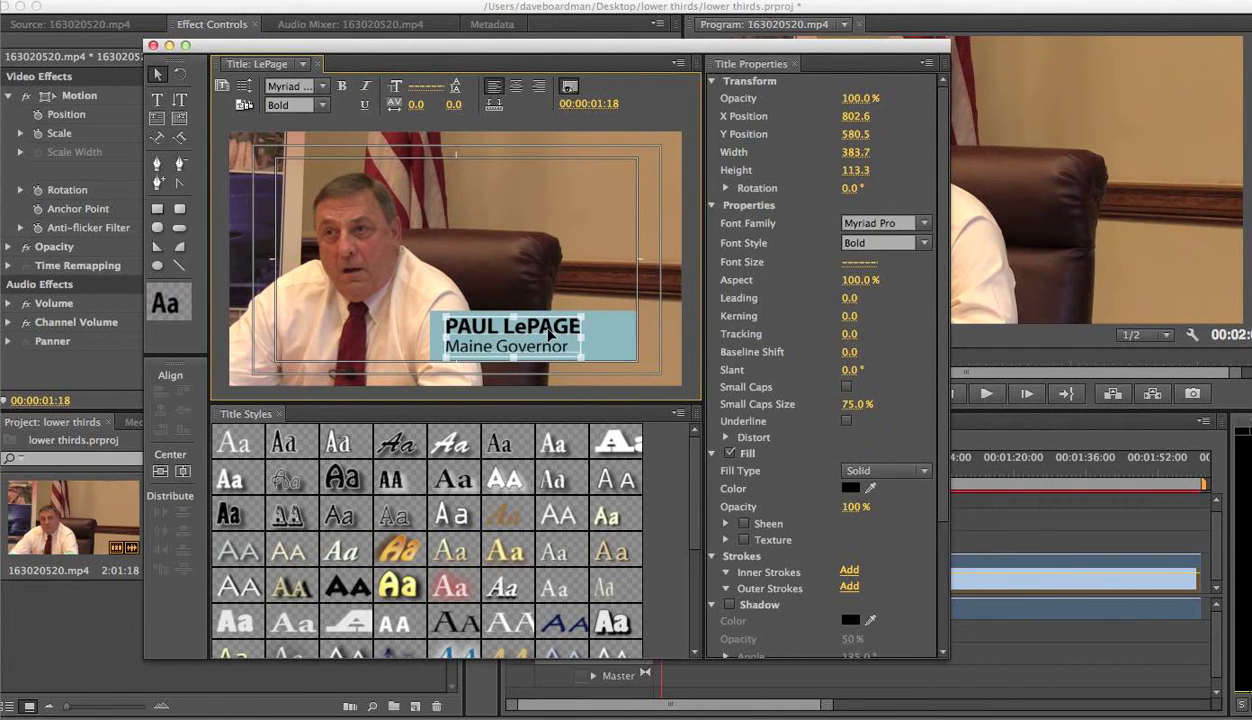
pyautogui.click(617, 333)
pyautogui.click(607, 234)
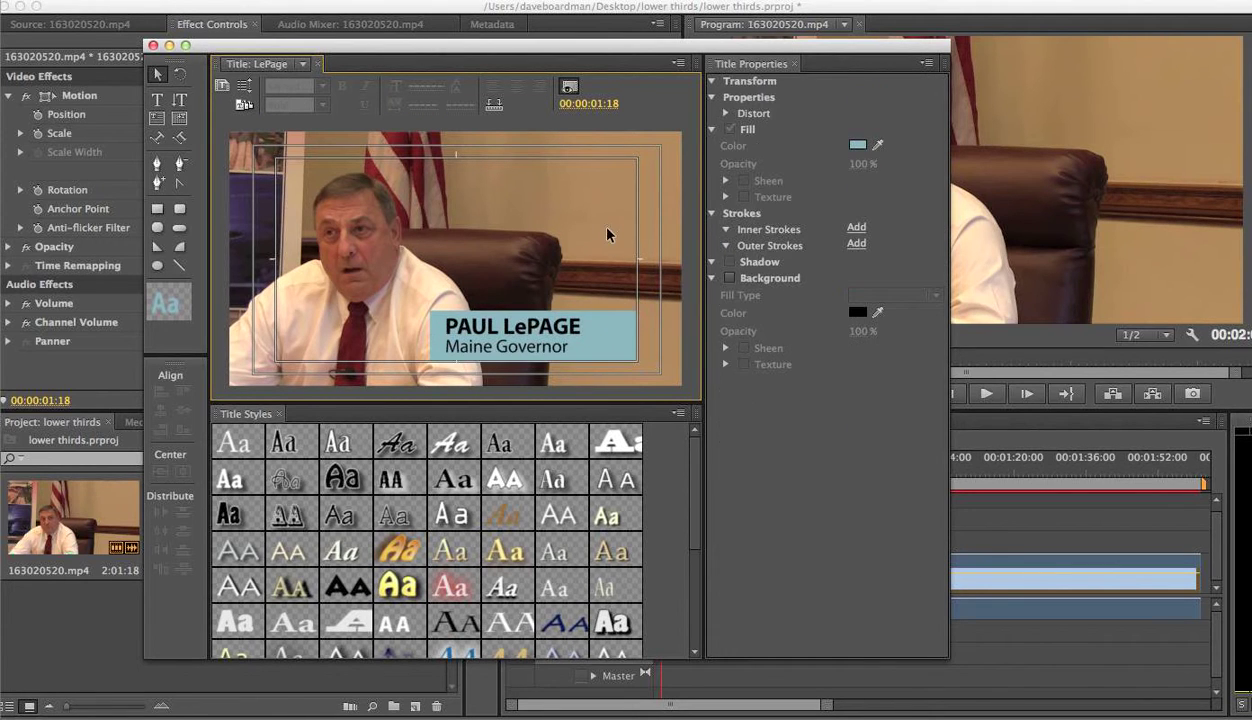
# Change the fill type of the coloured bar from solid to 4 Color Gradient.
pyautogui.click(597, 338)
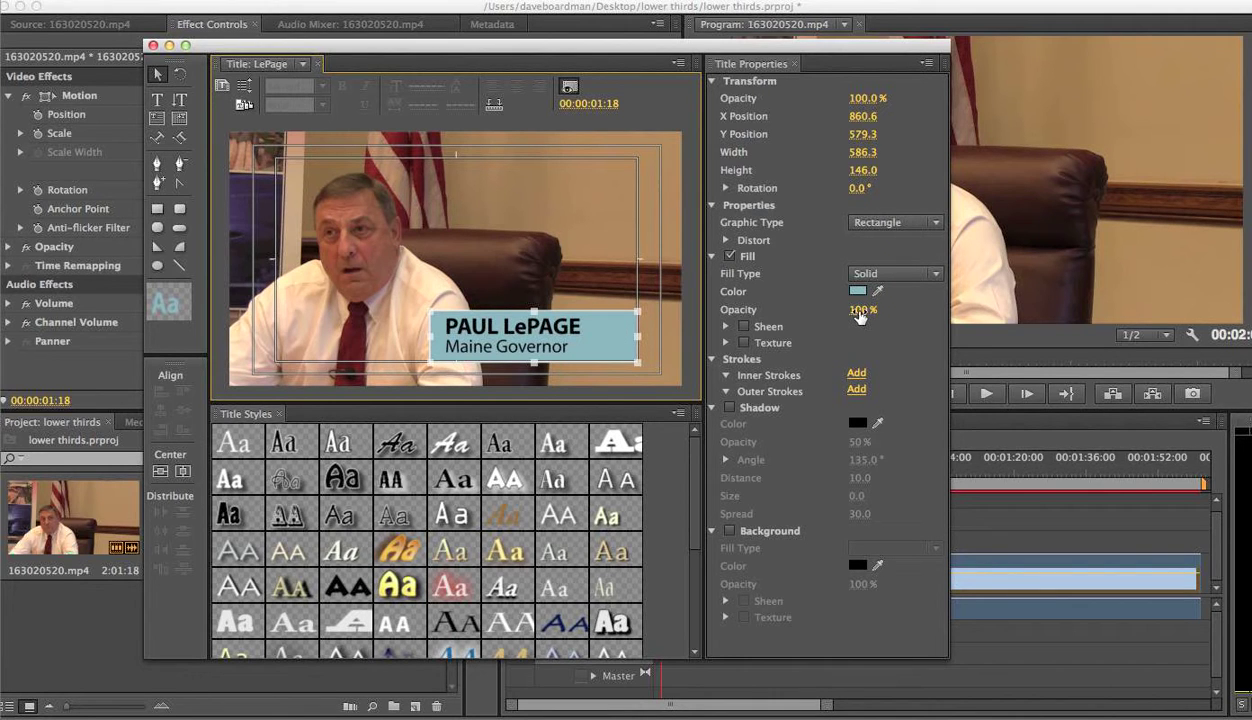
pyautogui.click(872, 268)
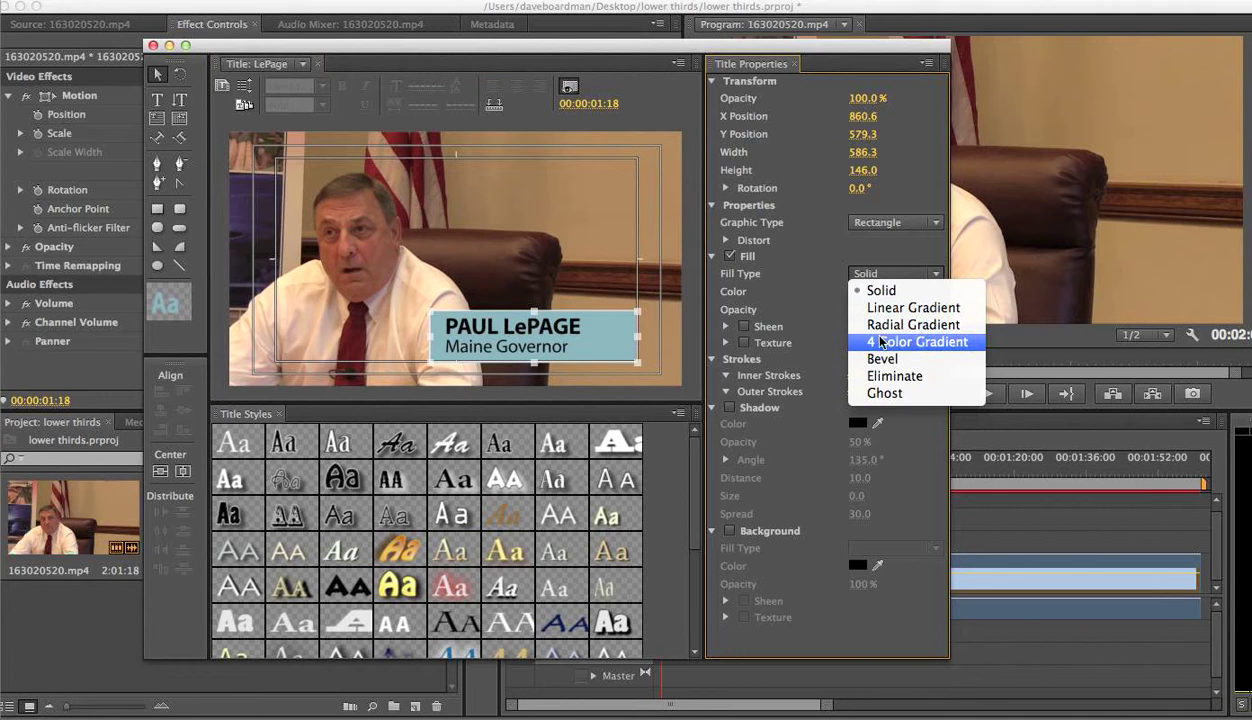
pyautogui.click(920, 342)
pyautogui.click(851, 297)
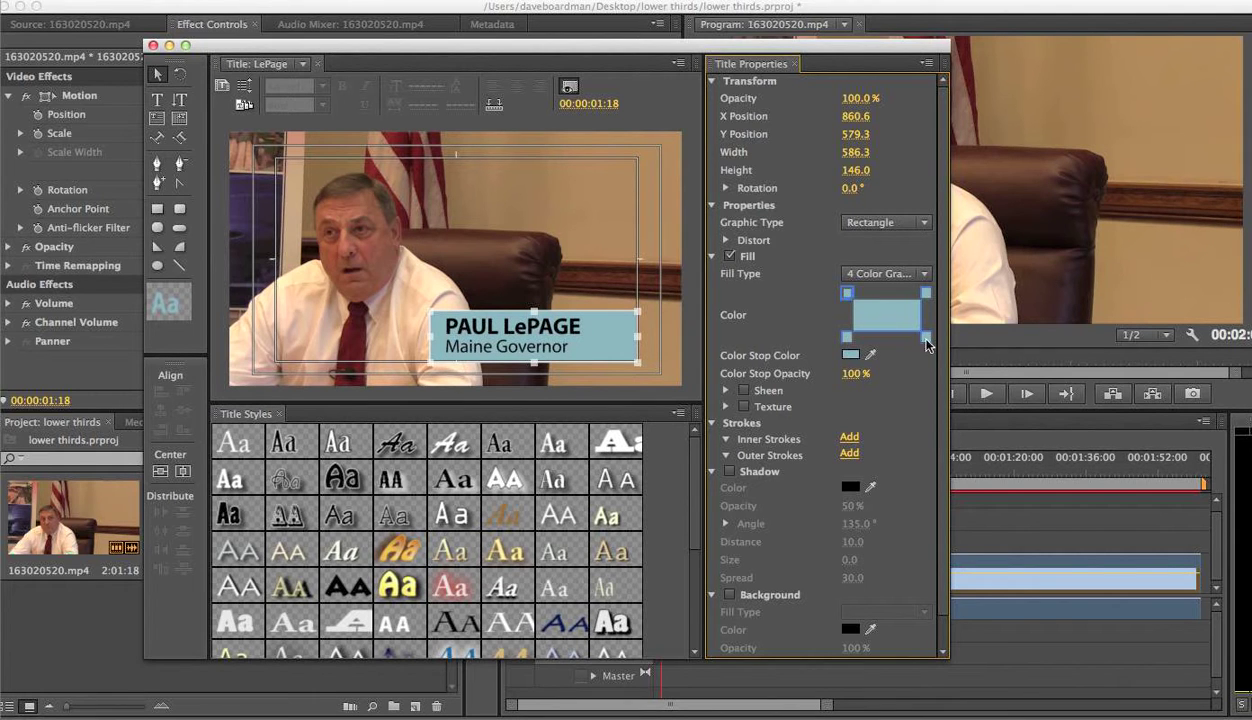
# Set the gradient's upper-right colour stop to the salmon red D98E7E and copy its hex code.
pyautogui.click(927, 293)
pyautogui.click(849, 355)
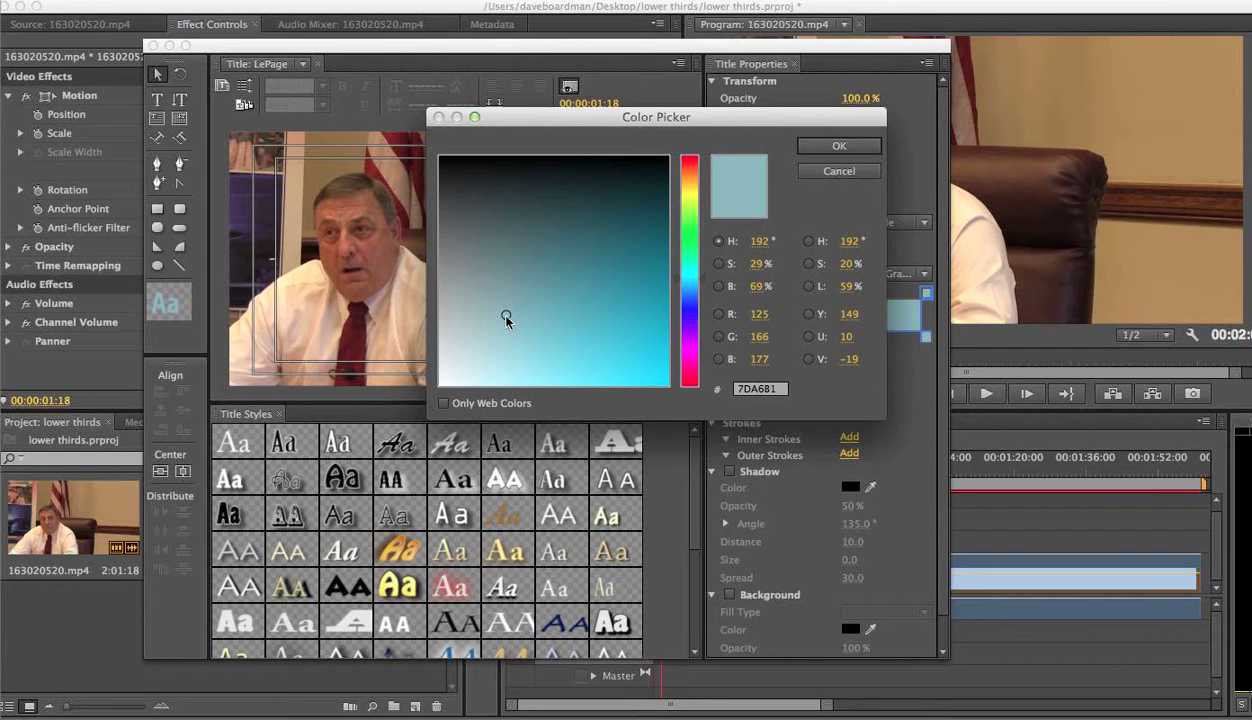
pyautogui.moveTo(506, 315); pyautogui.dragTo(491, 345)
pyautogui.moveTo(679, 283); pyautogui.dragTo(686, 165)
pyautogui.moveTo(491, 347); pyautogui.dragTo(534, 354)
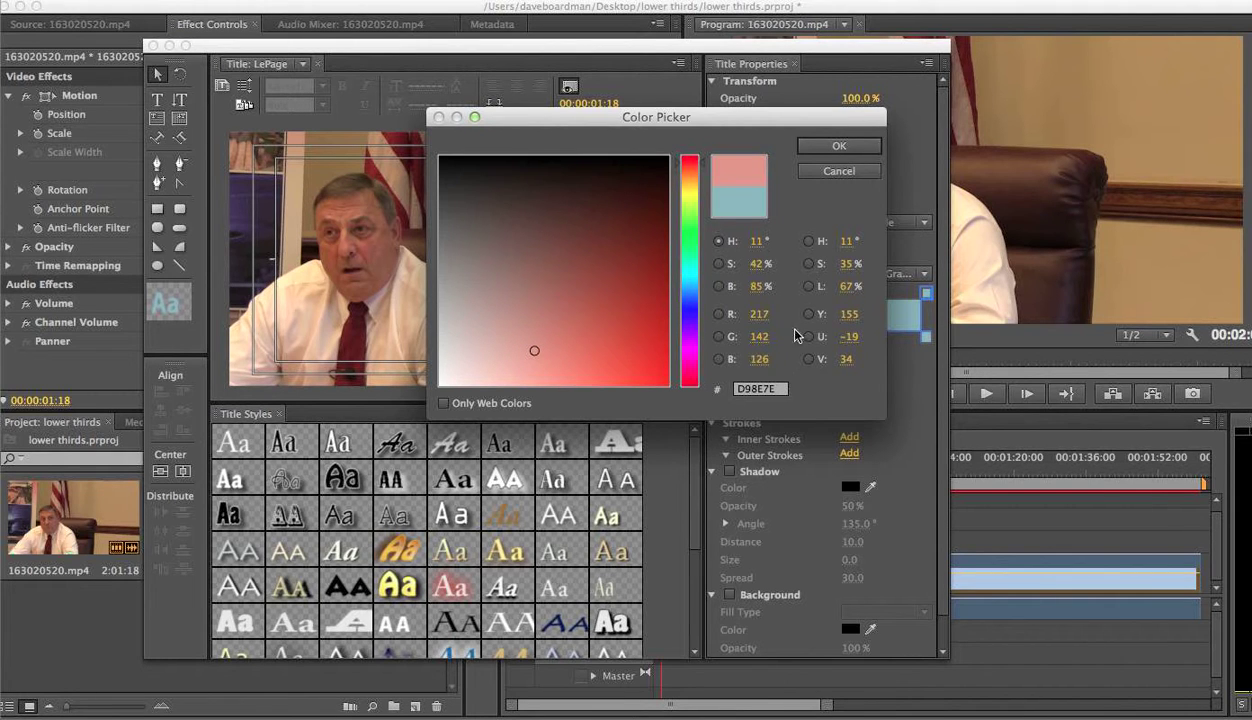
pyautogui.moveTo(771, 386); pyautogui.dragTo(737, 388)
pyautogui.press('super+c')
pyautogui.click(779, 403)
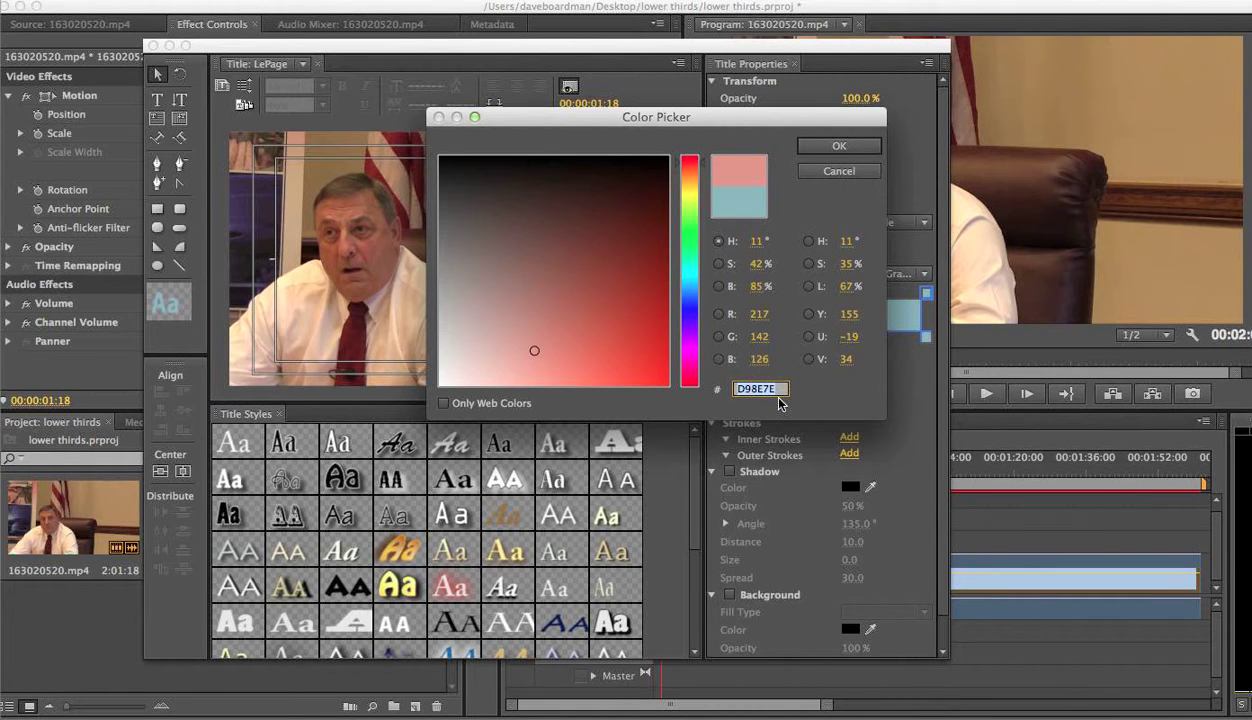
pyautogui.click(836, 146)
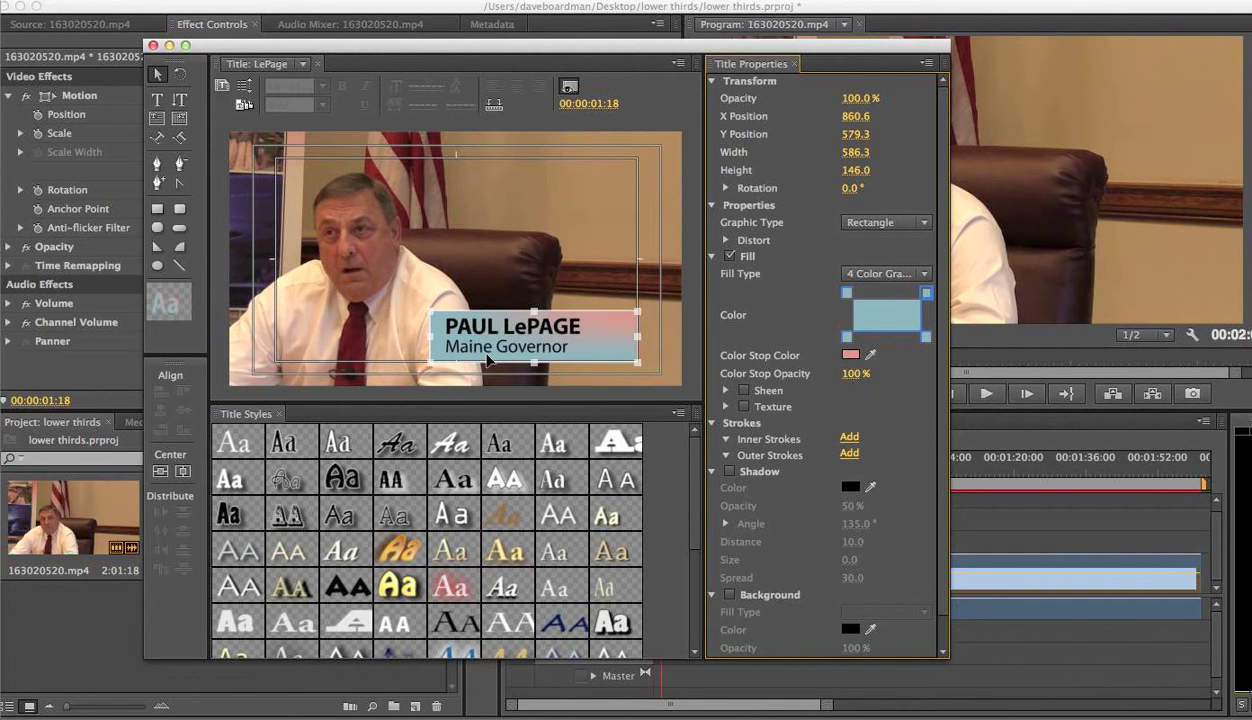
# Paste the copied hex code D98E7E as the colour of the gradient's lower-left stop and deselect the bar.
pyautogui.click(847, 338)
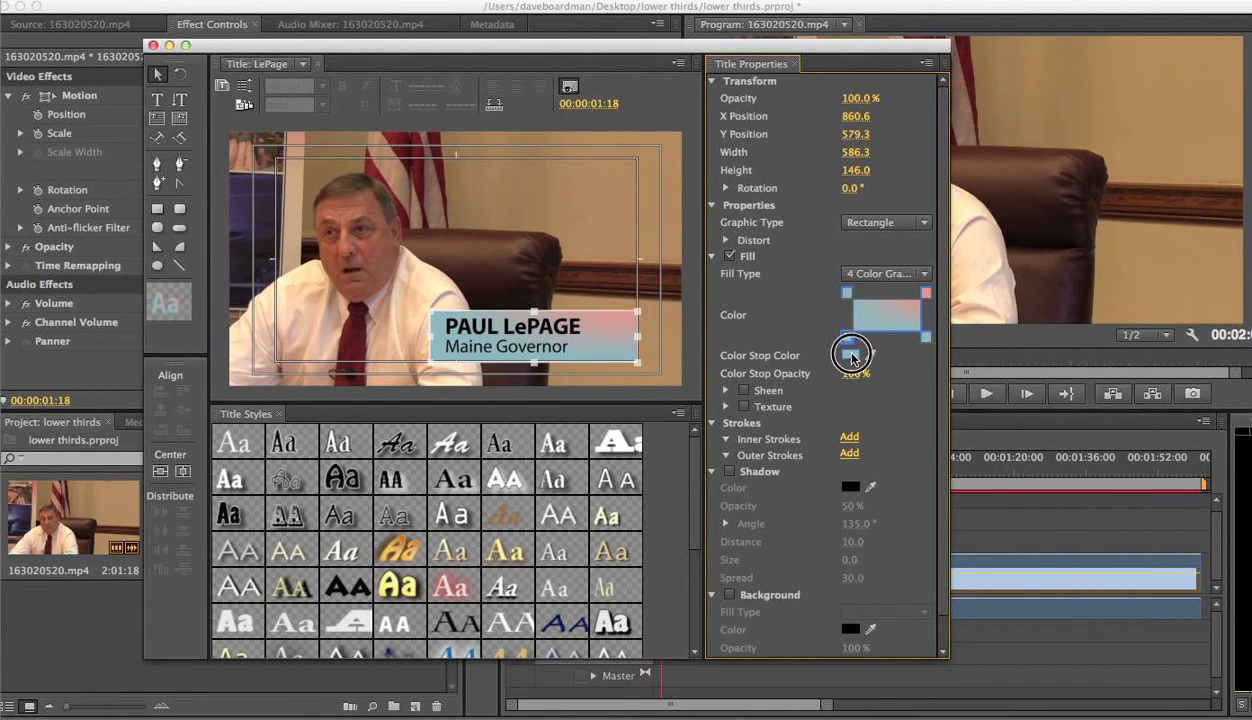
pyautogui.doubleClick(849, 341)
pyautogui.moveTo(779, 389); pyautogui.dragTo(736, 389)
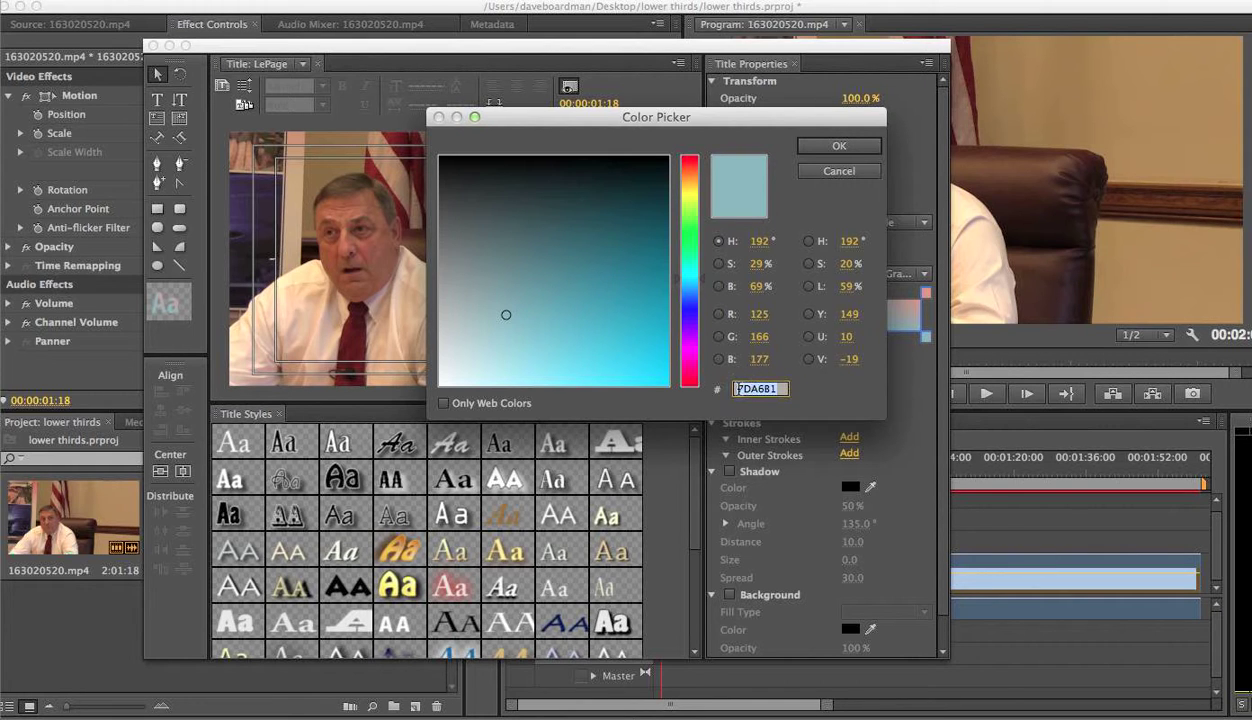
pyautogui.press('super+v')
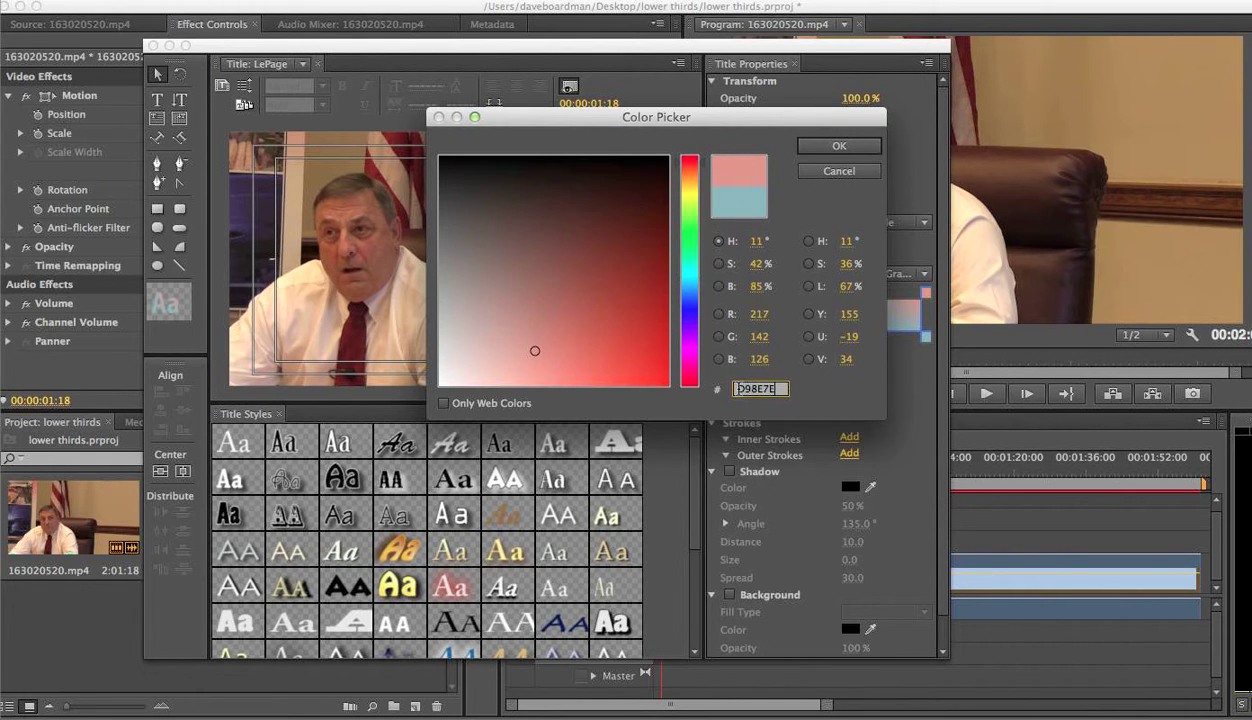
pyautogui.click(838, 146)
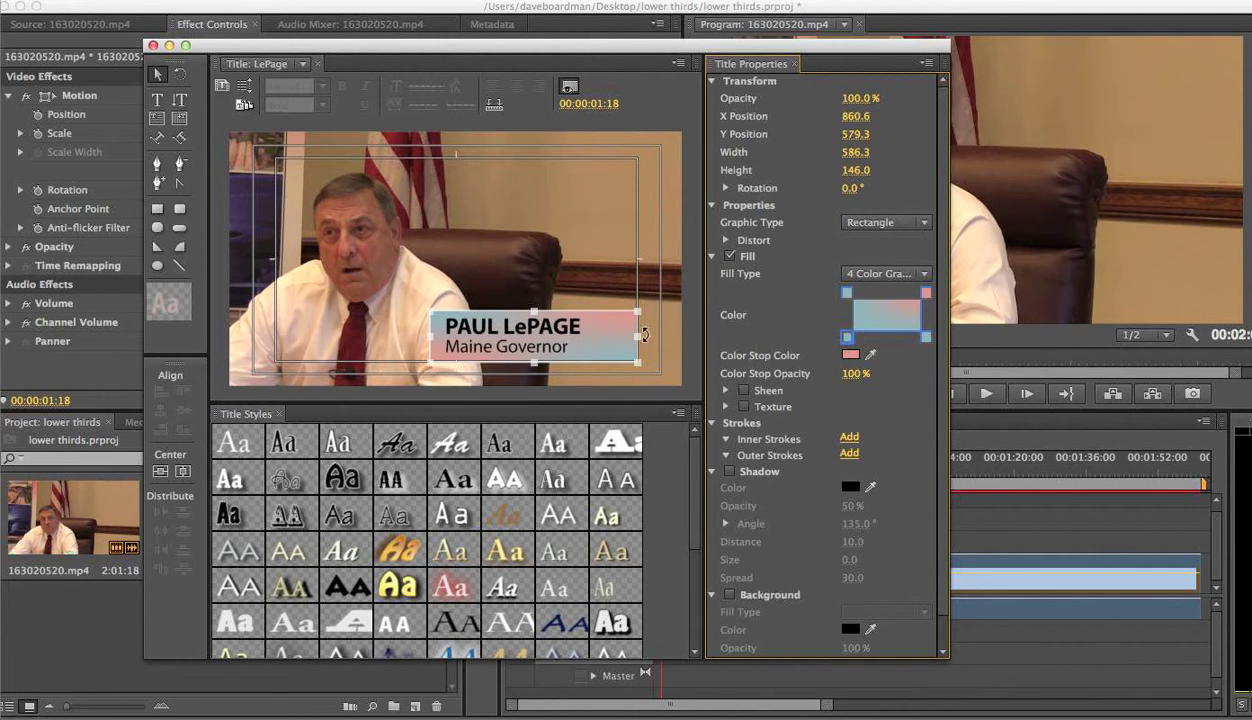
pyautogui.click(620, 282)
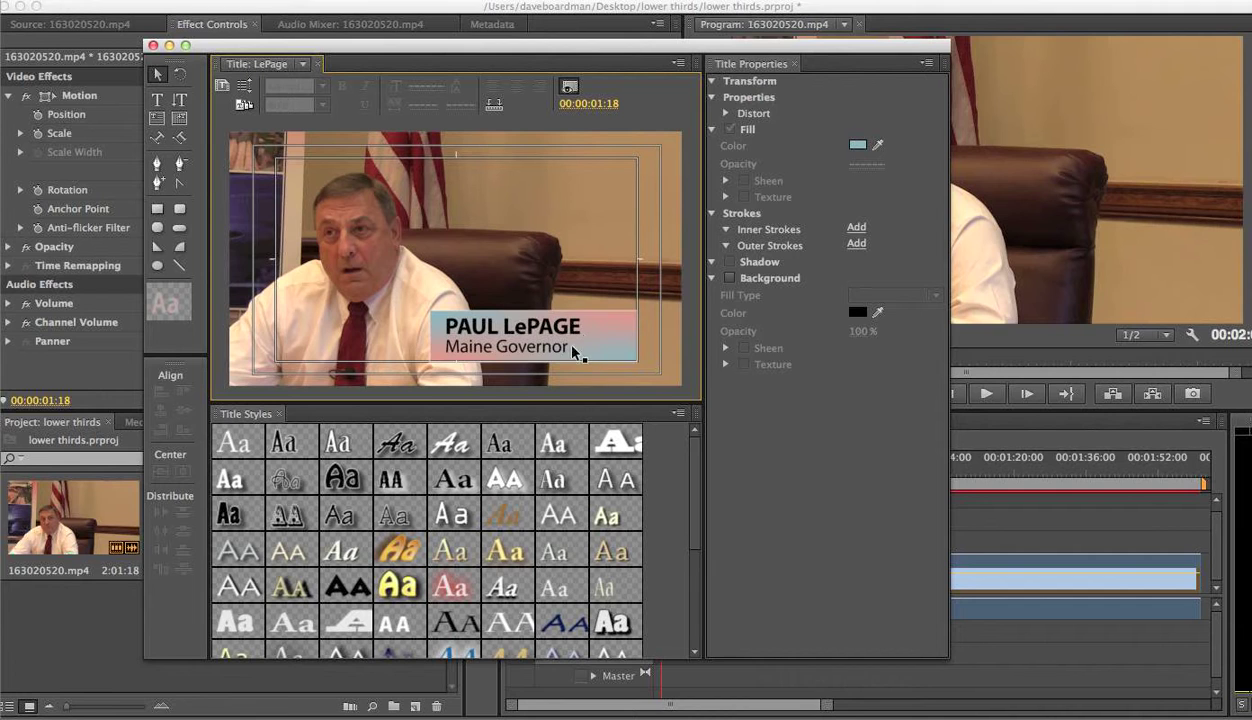
# Reduce the opacity of the bar gradient's upper-left colour stop to 51%.
pyautogui.click(600, 340)
pyautogui.moveTo(850, 376); pyautogui.dragTo(830, 366)
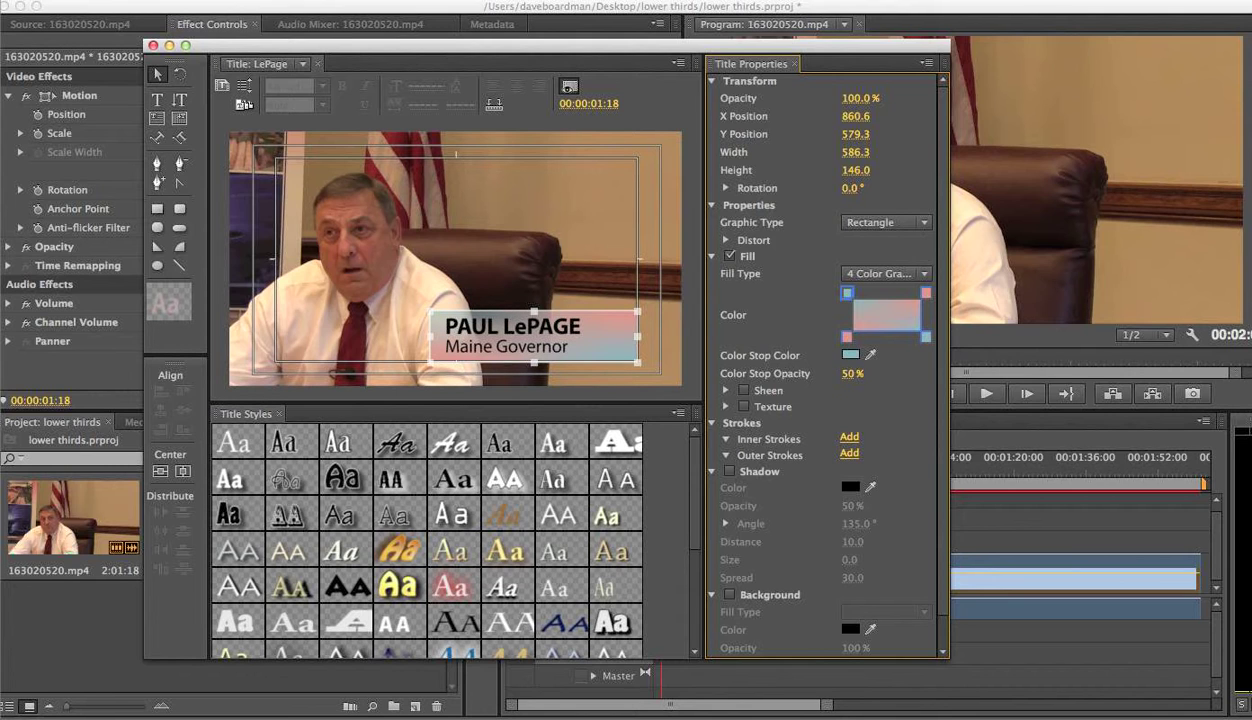
pyautogui.moveTo(830, 366); pyautogui.dragTo(856, 373)
pyautogui.click(592, 287)
pyautogui.click(580, 322)
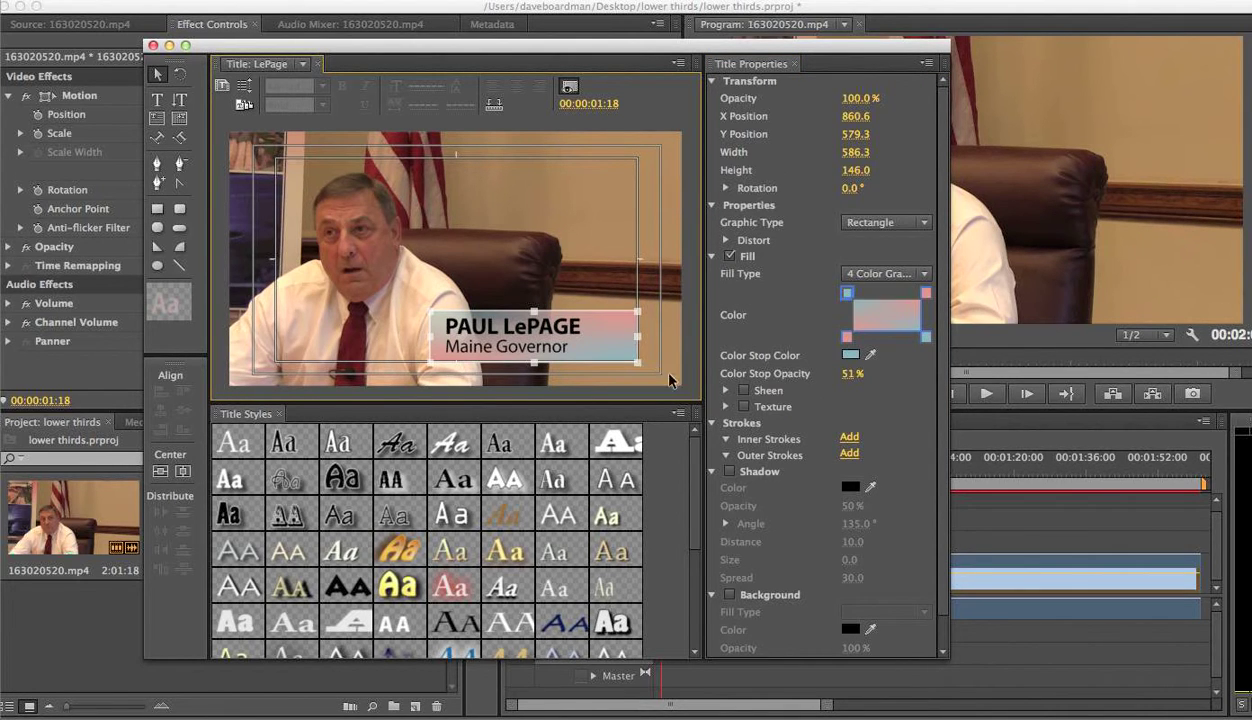
# Enable the shadow on the gradient bar and keep the bar selected.
pyautogui.click(730, 472)
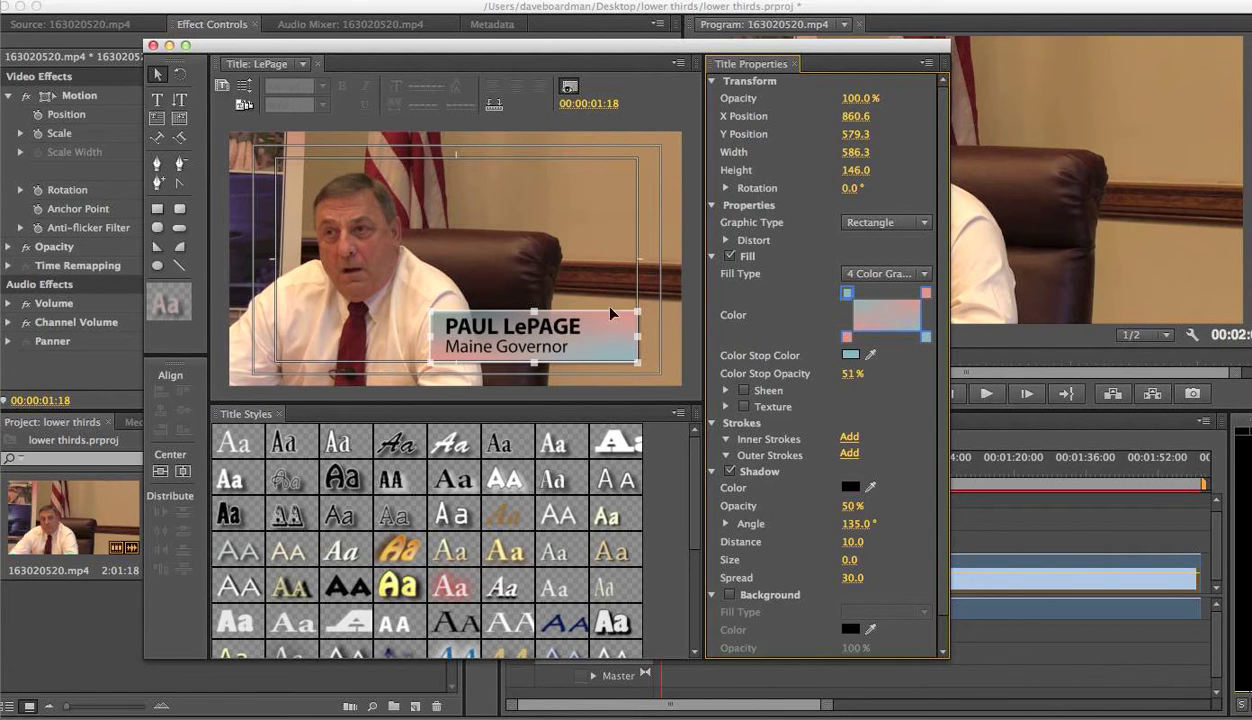
pyautogui.click(642, 358)
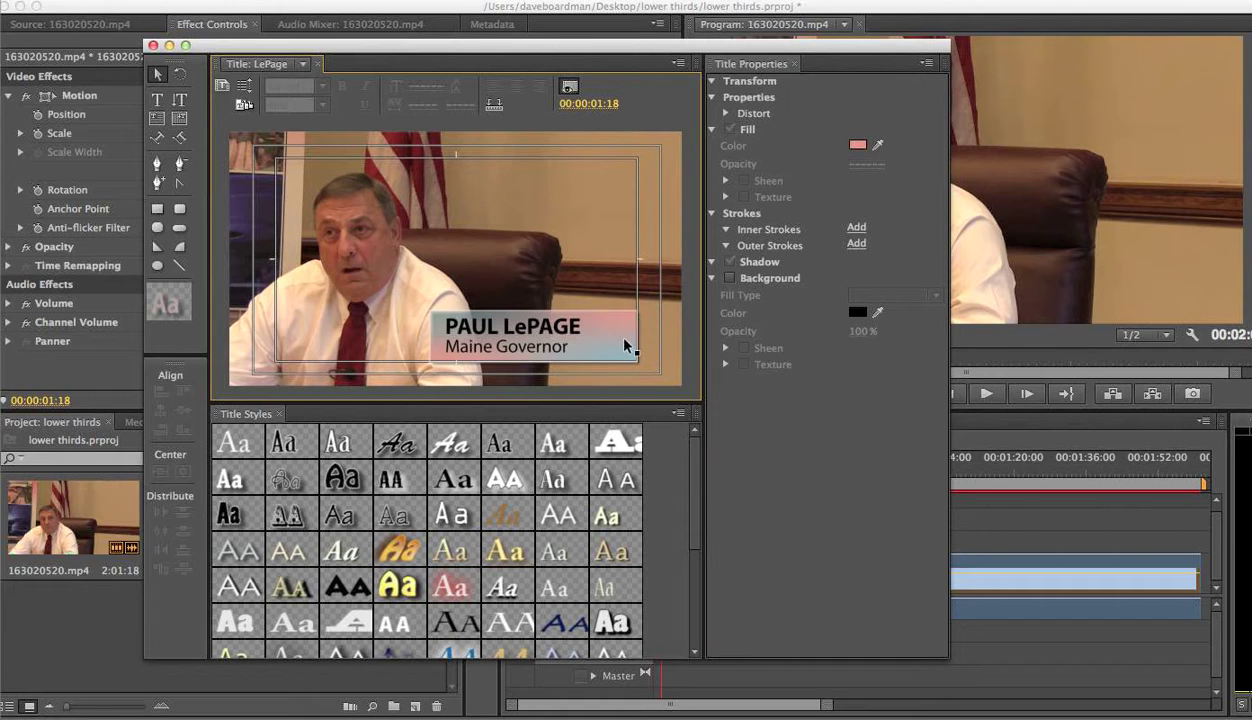
pyautogui.click(625, 345)
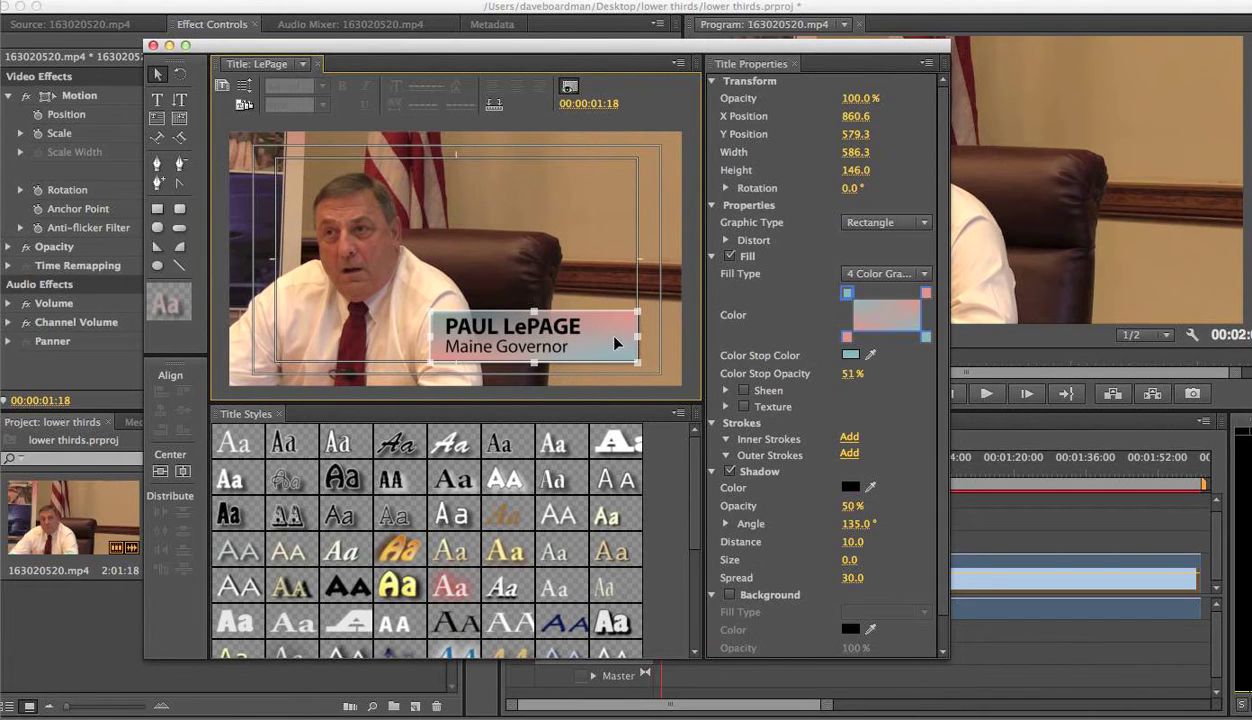
# Set the bar's shadow size to 7.0, its spread to 56.0 and its angle to 61.0°.
pyautogui.click(850, 560)
pyautogui.moveTo(850, 560); pyautogui.dragTo(872, 560)
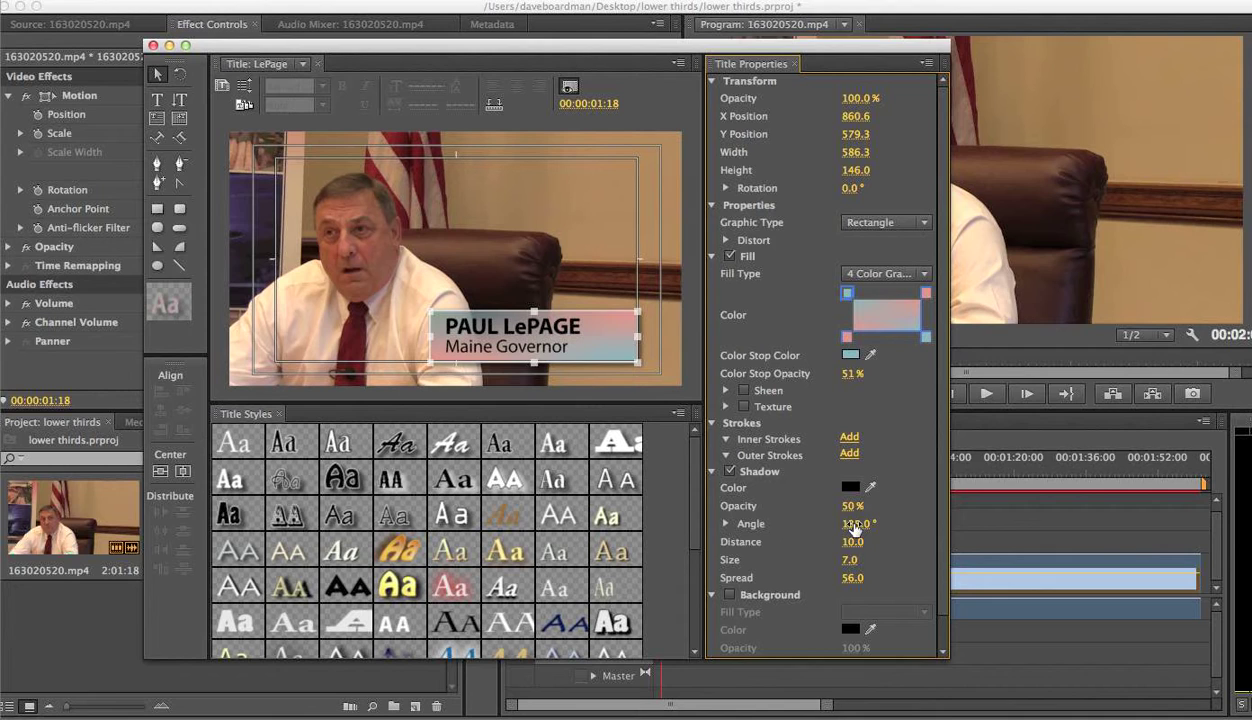
pyautogui.moveTo(862, 523); pyautogui.dragTo(820, 523)
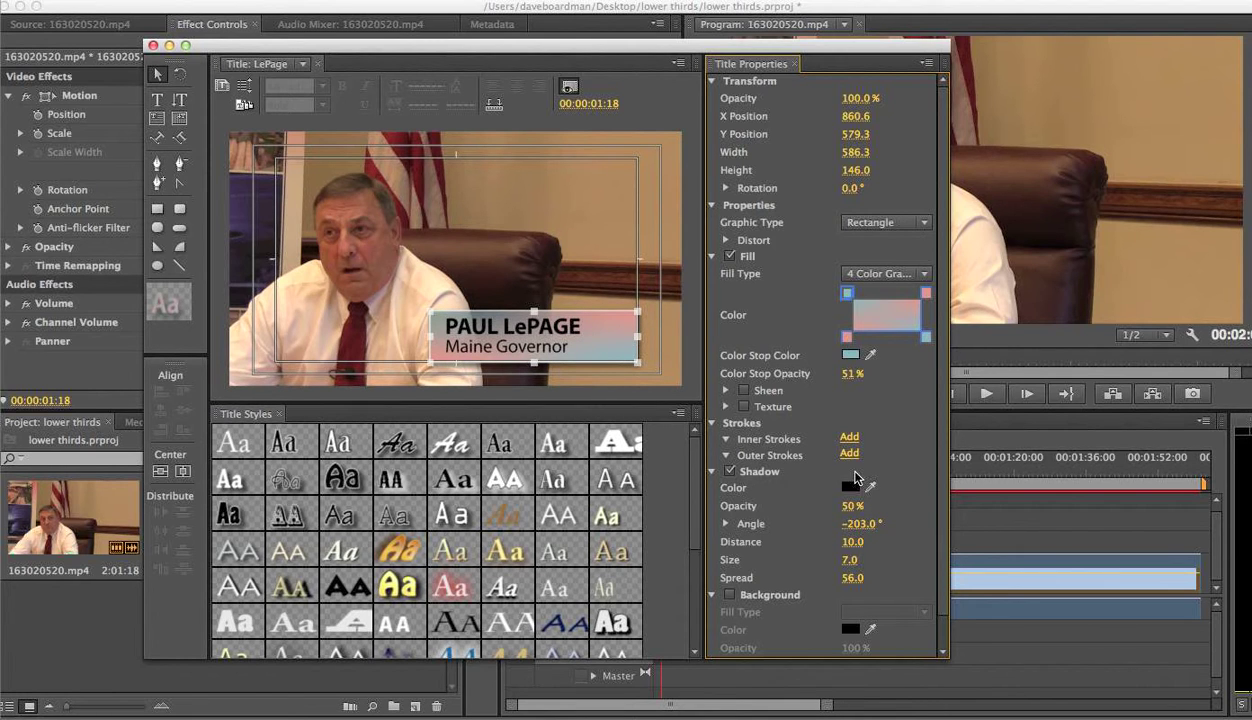
pyautogui.moveTo(838, 512); pyautogui.dragTo(856, 523)
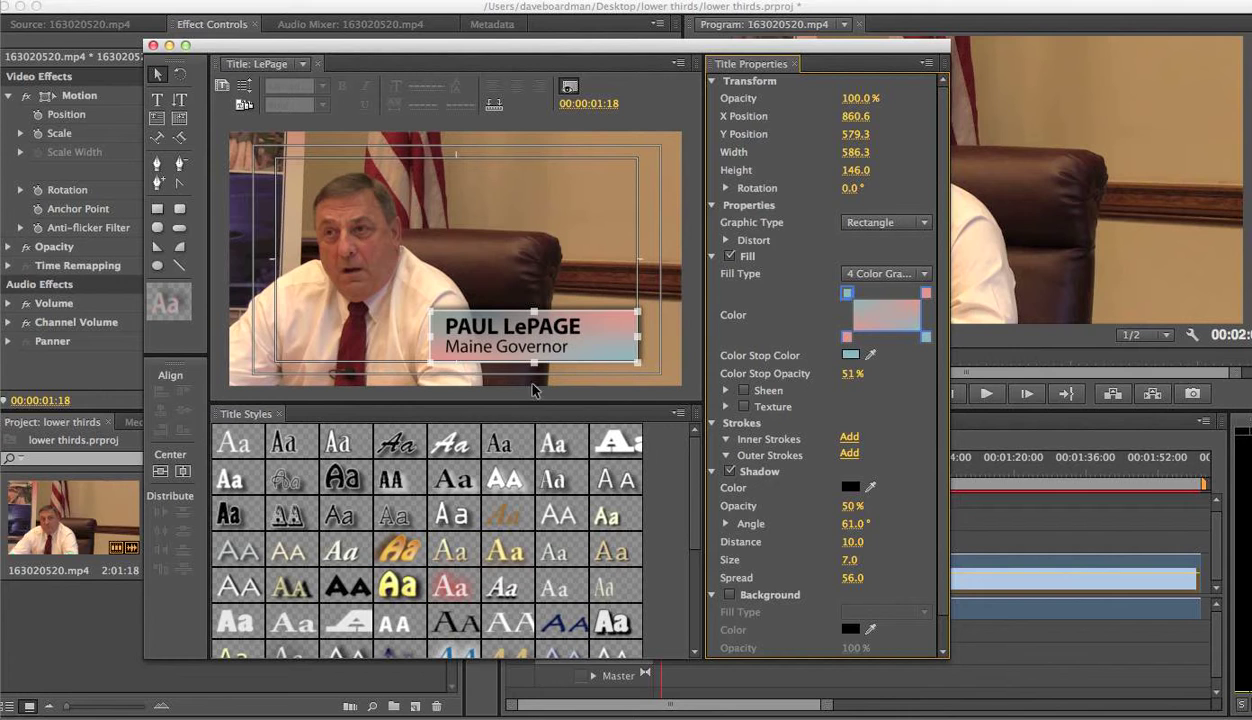
# Set the gradient bar's shadow angle to -256.0° and deselect the bar.
pyautogui.click(578, 220)
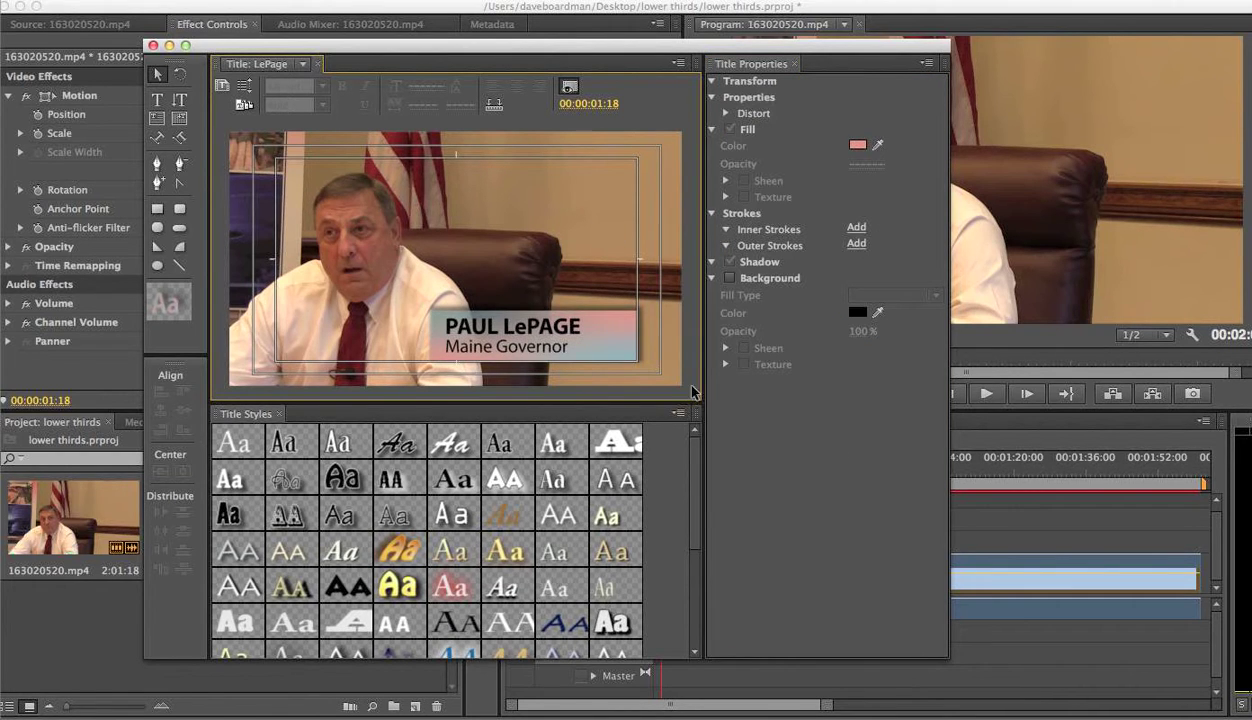
pyautogui.click(585, 338)
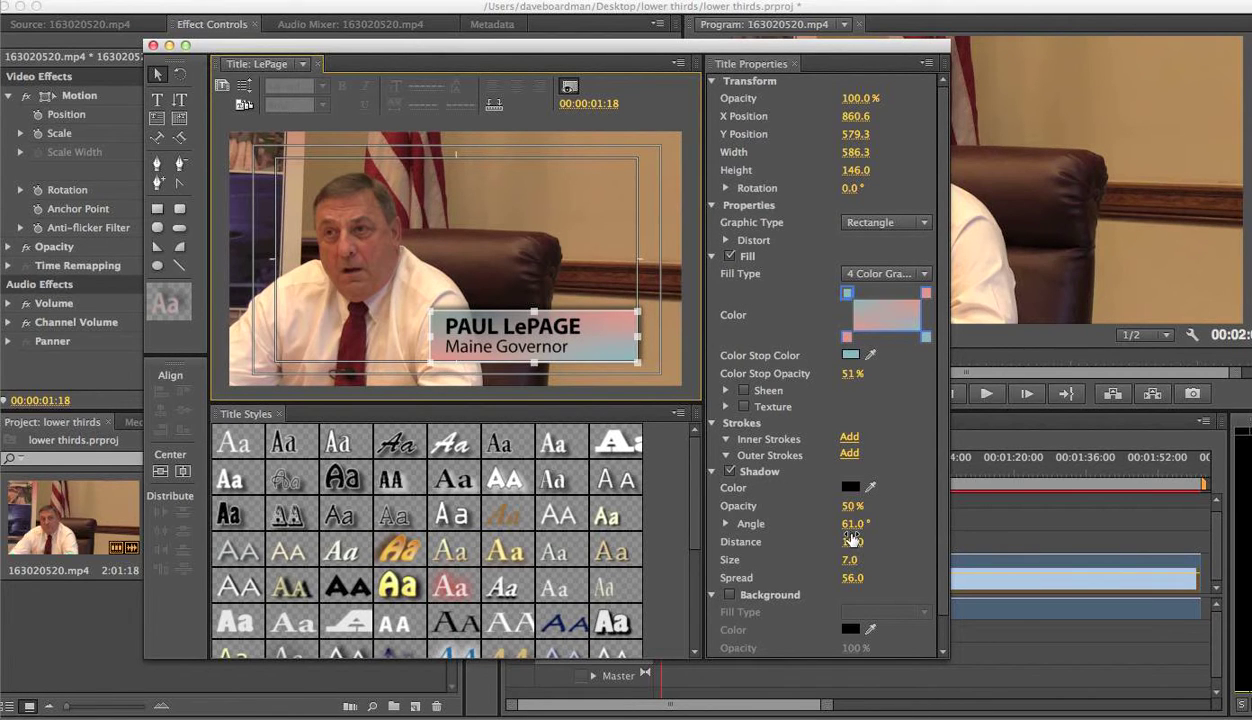
pyautogui.moveTo(852, 523); pyautogui.dragTo(700, 523)
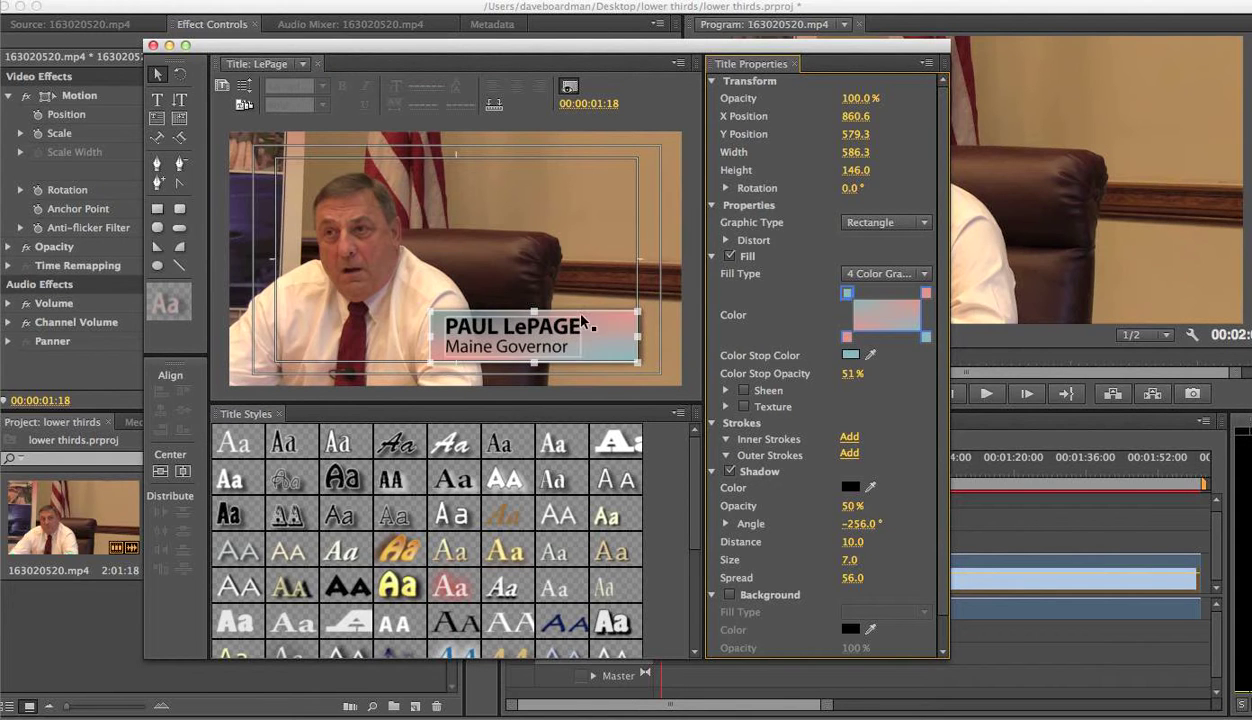
pyautogui.click(596, 243)
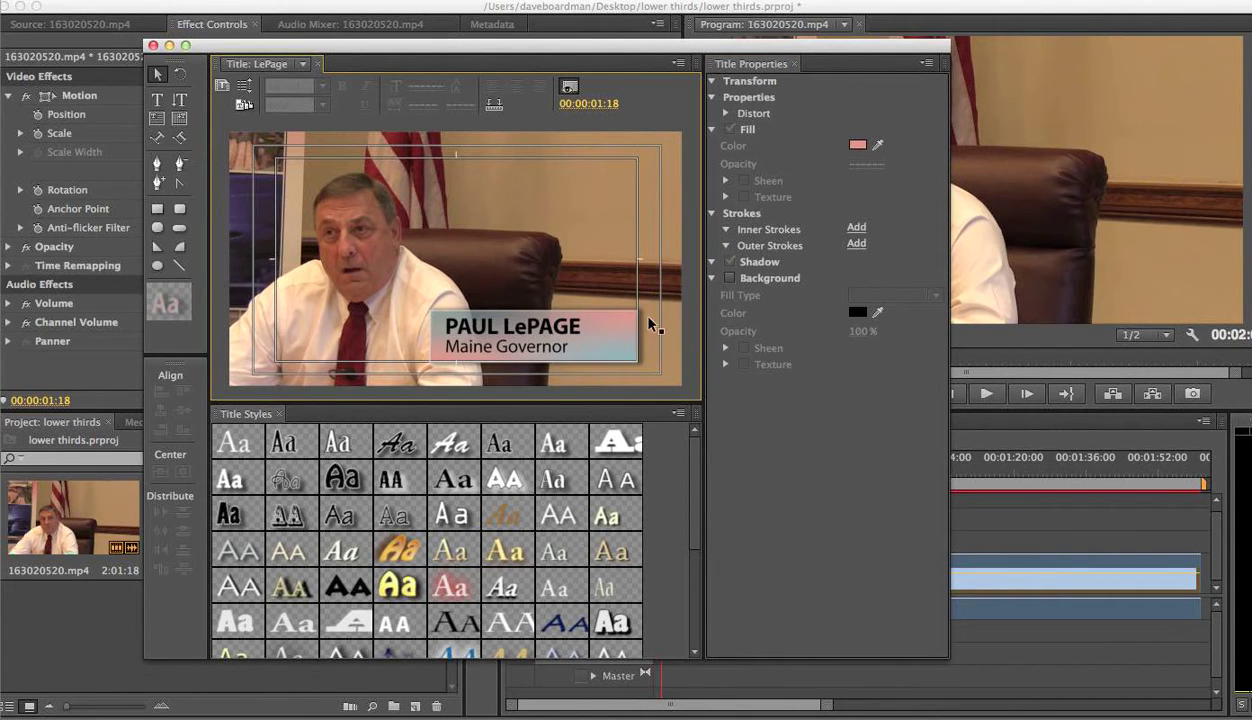
# Move the gradient bar slightly up and left, away from the title-safe margin's lower-right corner, and deselect it.
pyautogui.click(600, 345)
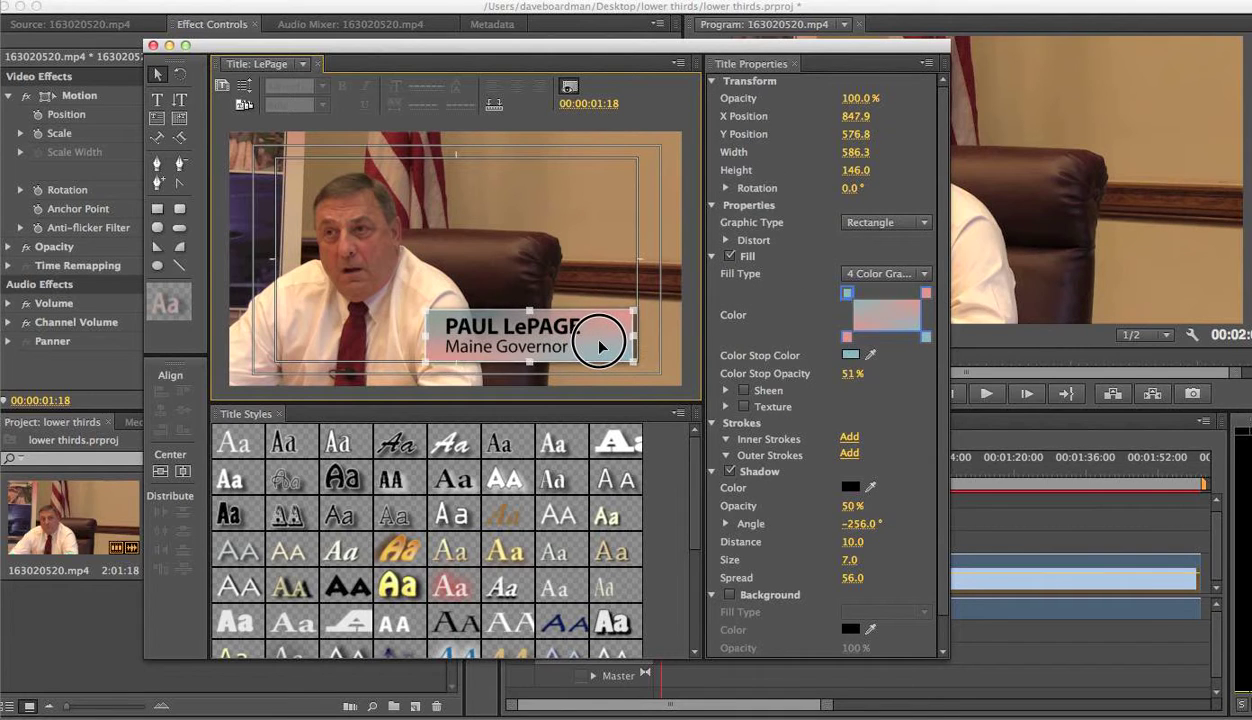
pyautogui.moveTo(600, 346); pyautogui.dragTo(601, 345)
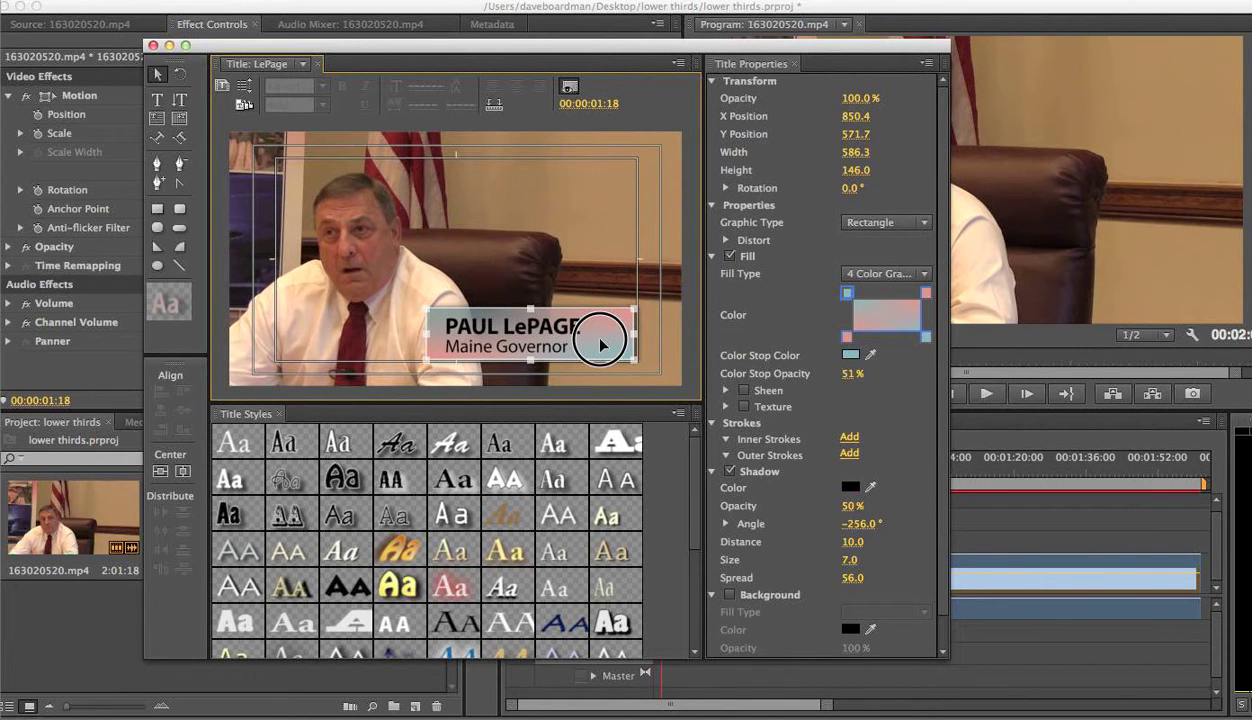
pyautogui.click(606, 215)
# Nudge the name and position text block up to a Y position of 570.9 and deselect it.
pyautogui.click(533, 329)
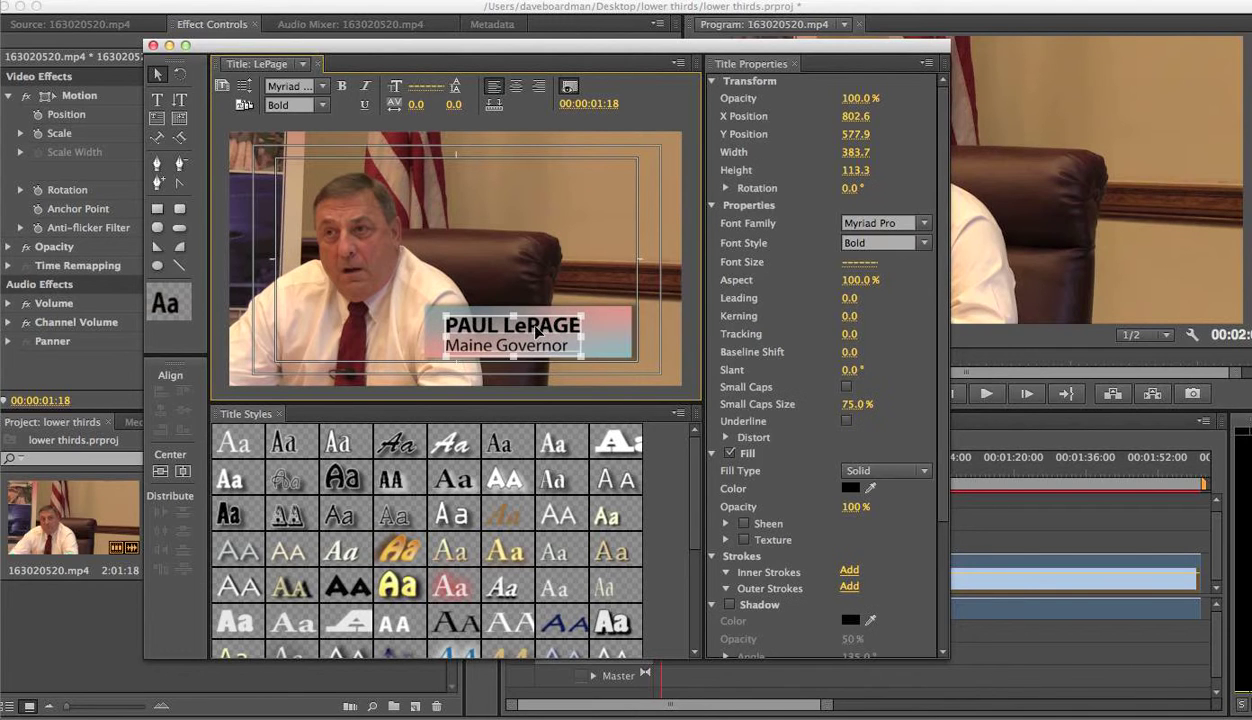
pyautogui.click(555, 240)
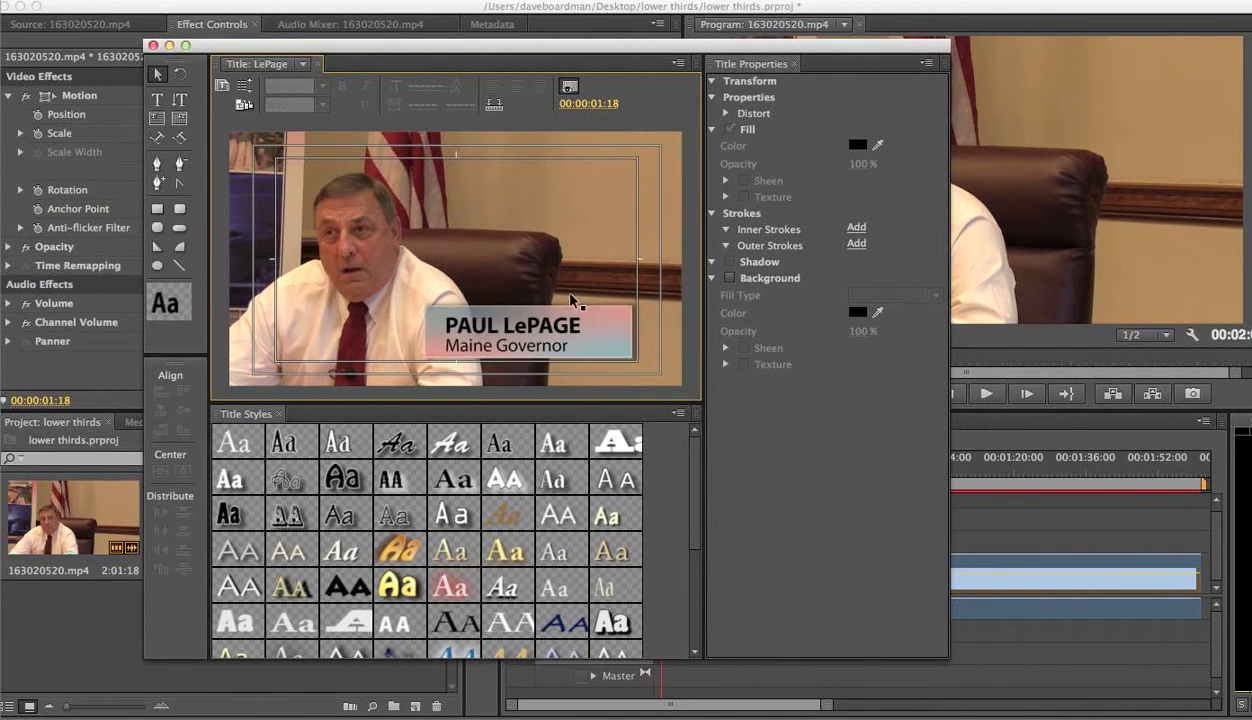
pyautogui.click(538, 330)
pyautogui.press('Up')
pyautogui.press('Up')
pyautogui.press('Up')
pyautogui.press('Up')
pyautogui.press('Up')
pyautogui.press('Up')
pyautogui.press('Up')
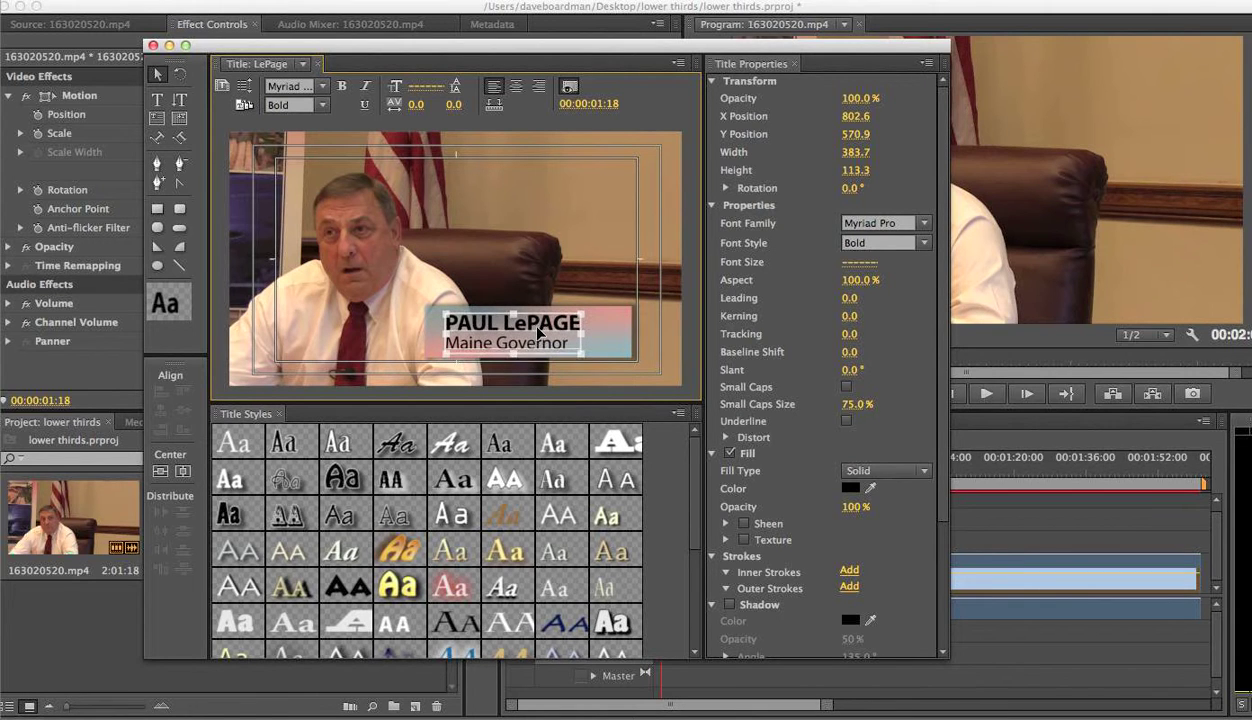
pyautogui.click(592, 209)
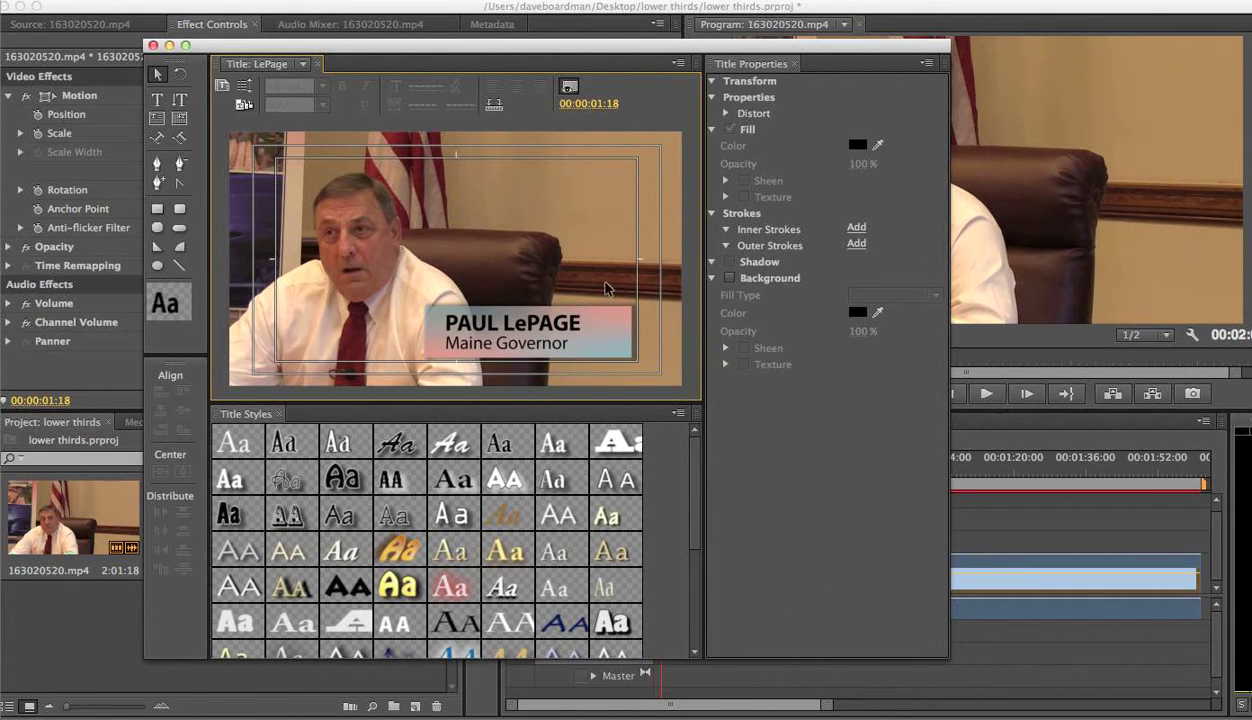
# Replace the second text line with MAINE GOVERNOR in capitals.
pyautogui.click(545, 356)
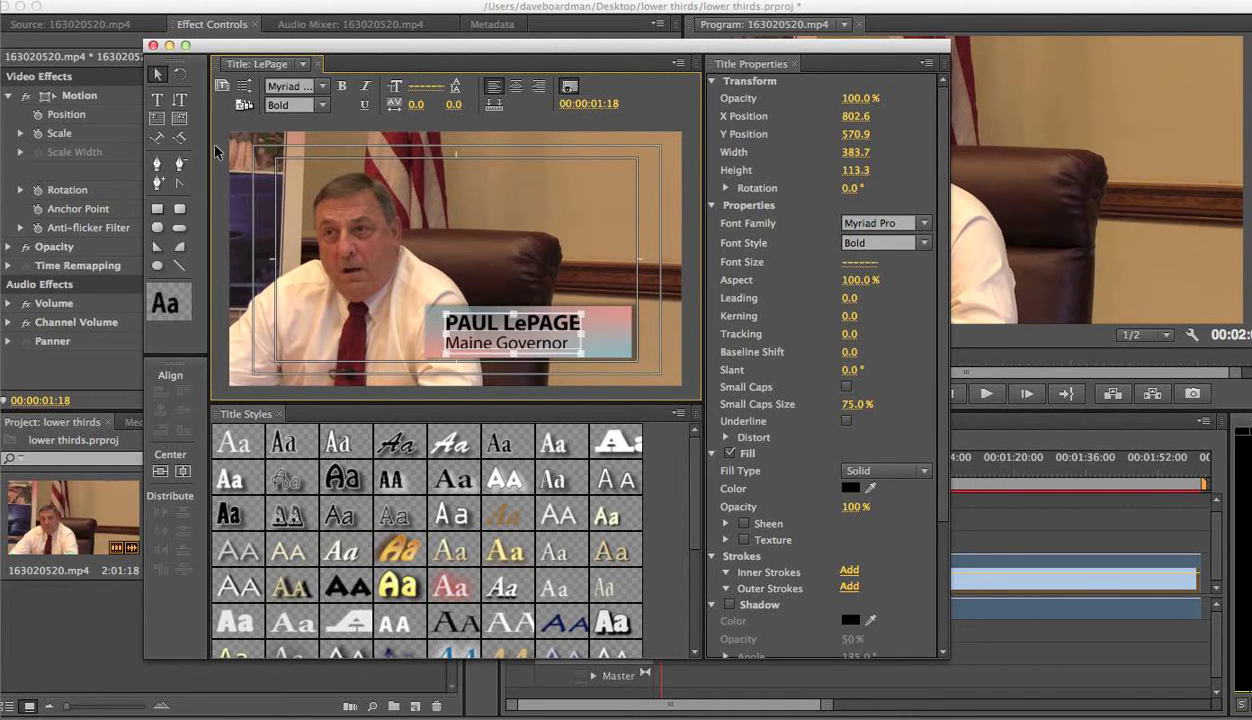
pyautogui.click(157, 102)
pyautogui.click(531, 343)
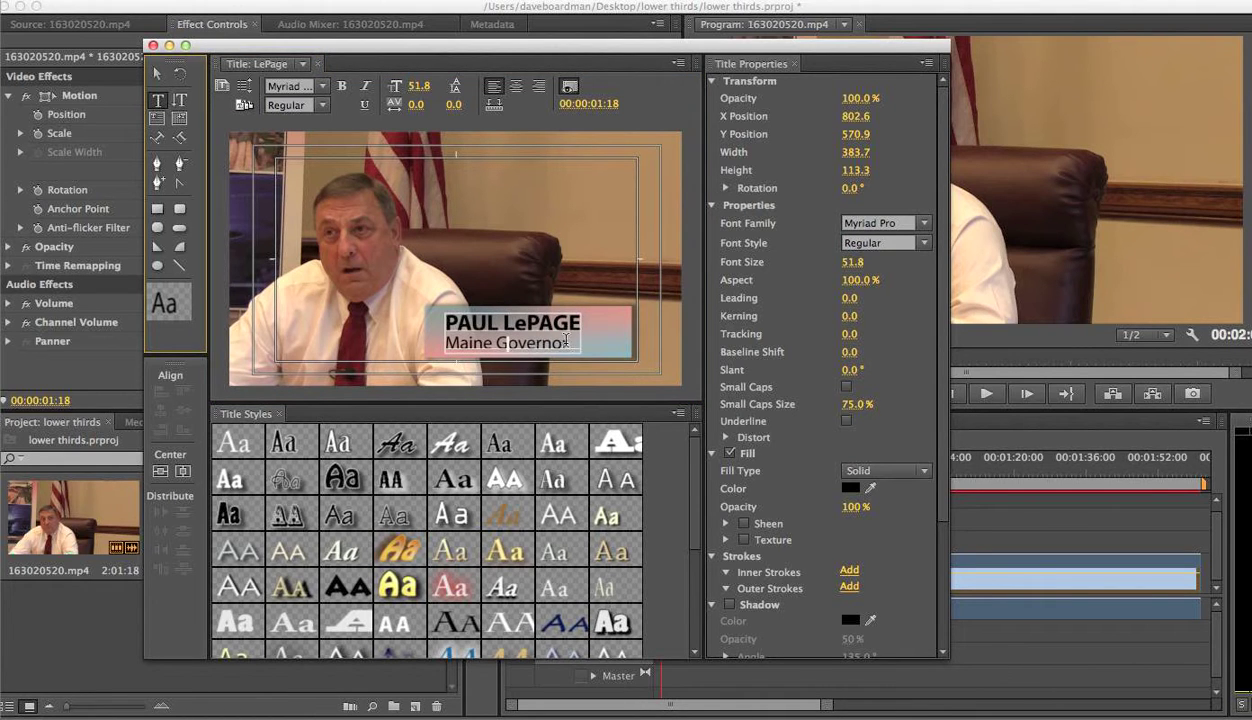
pyautogui.moveTo(573, 344); pyautogui.dragTo(452, 342)
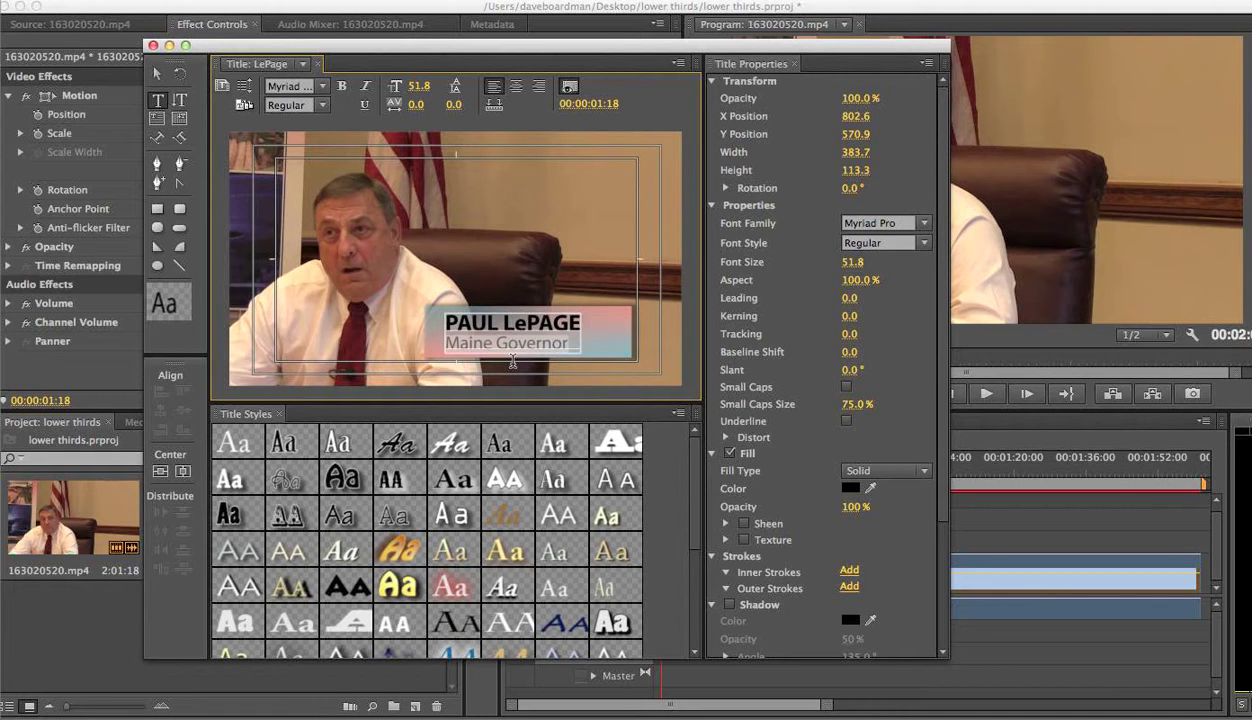
pyautogui.write('MA')
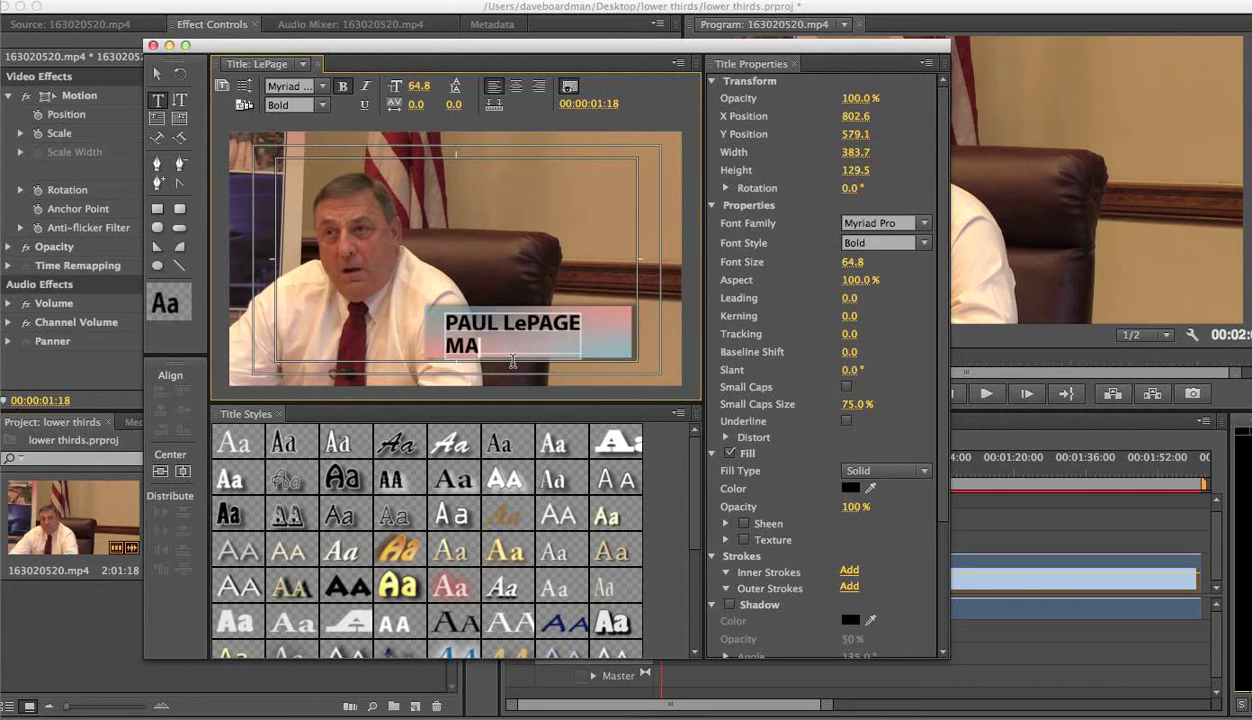
pyautogui.write('INE G')
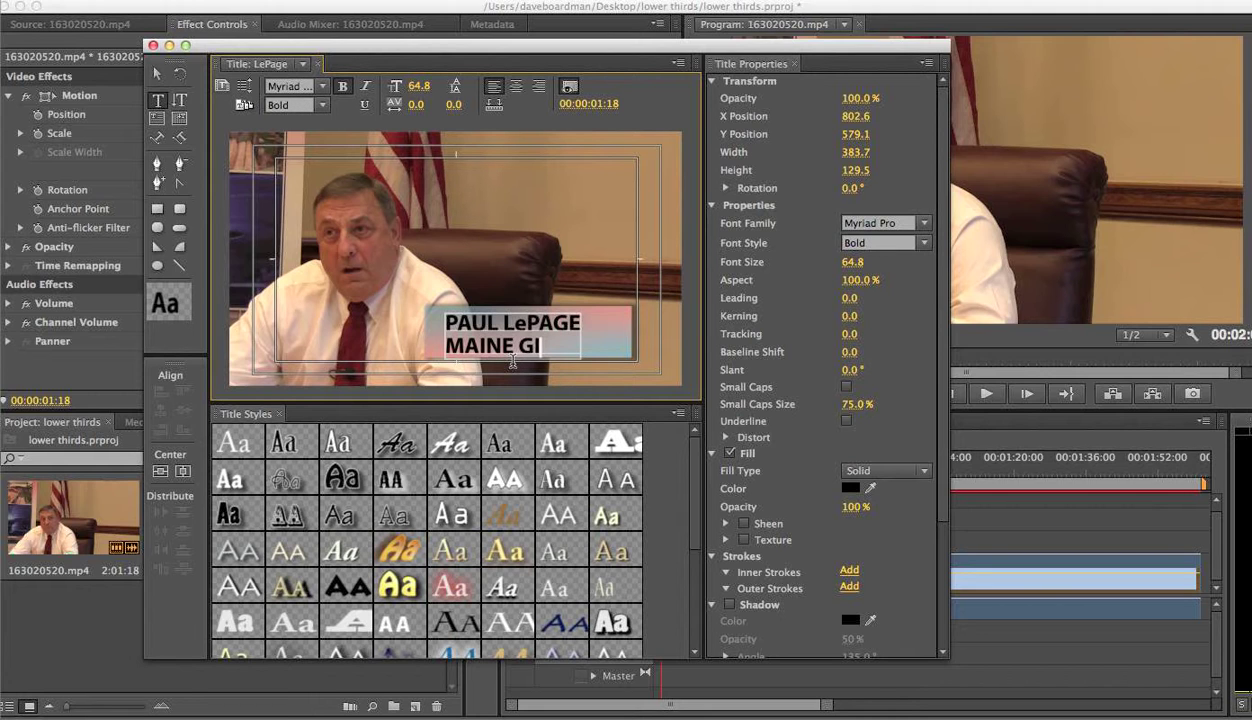
pyautogui.write('OVERNOR')
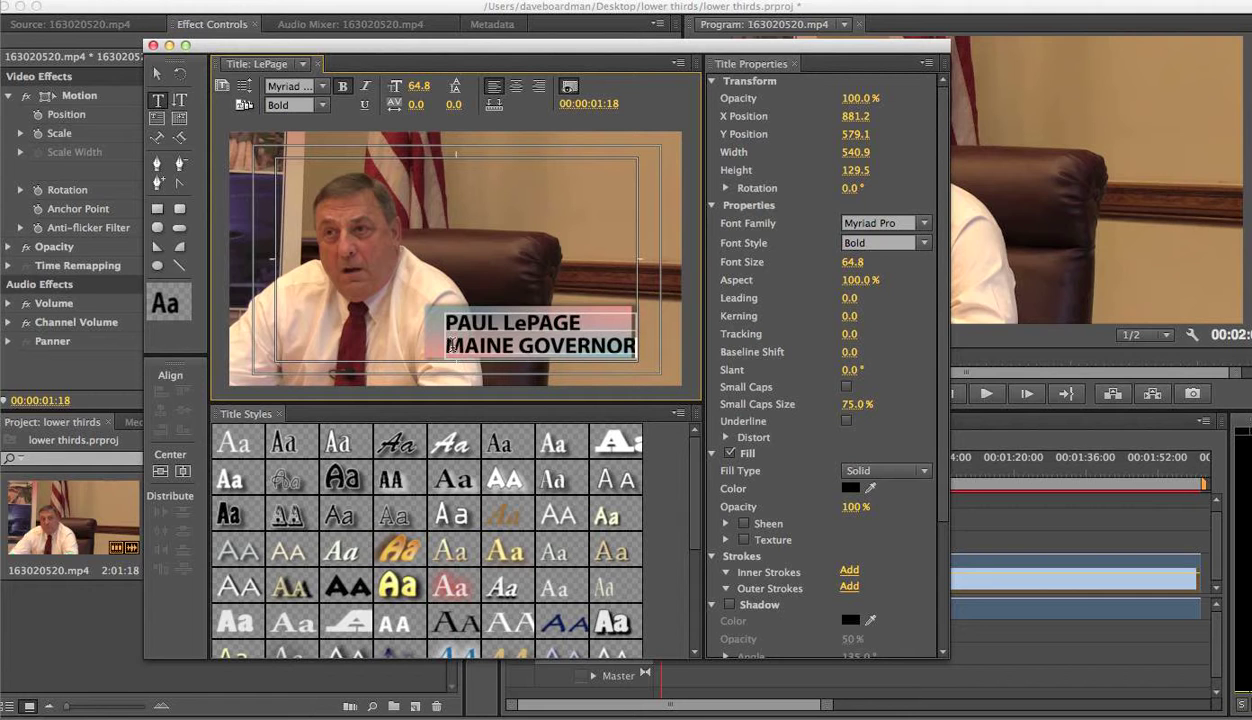
# Set the MAINE GOVERNOR line to the Regular font style at size 46.8, then deselect the text.
pyautogui.moveTo(448, 345); pyautogui.dragTo(645, 348)
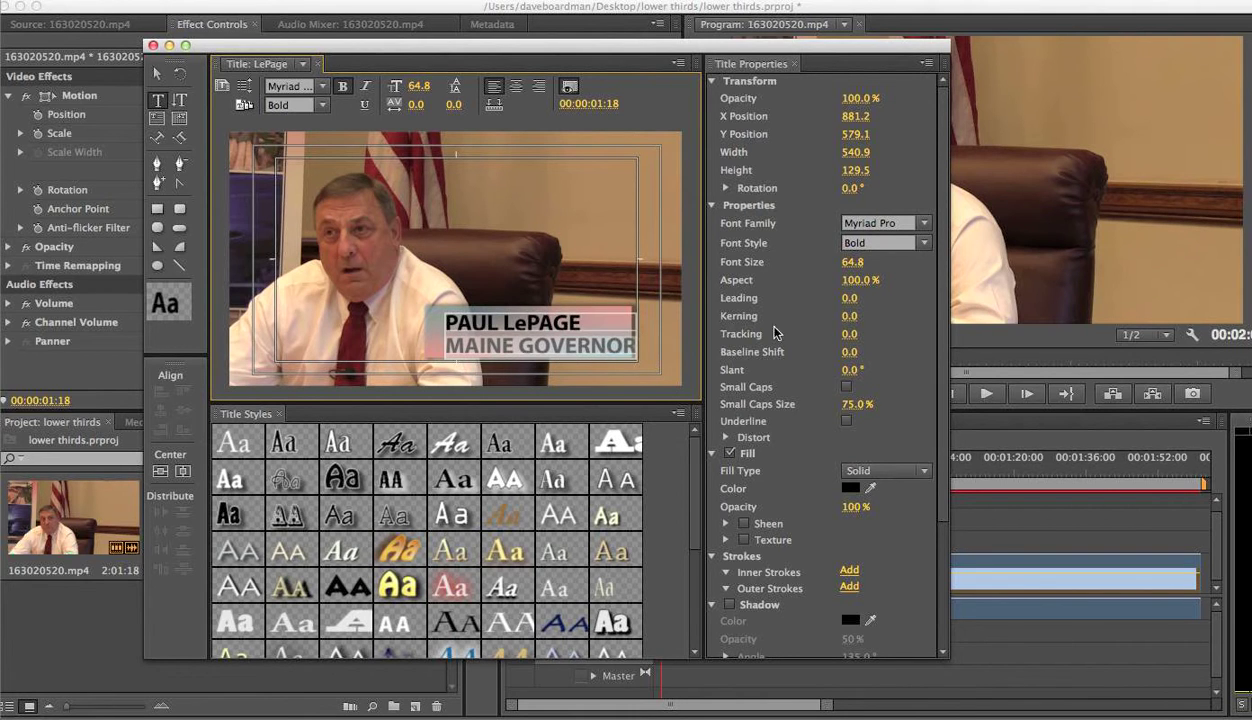
pyautogui.click(928, 249)
pyautogui.click(900, 421)
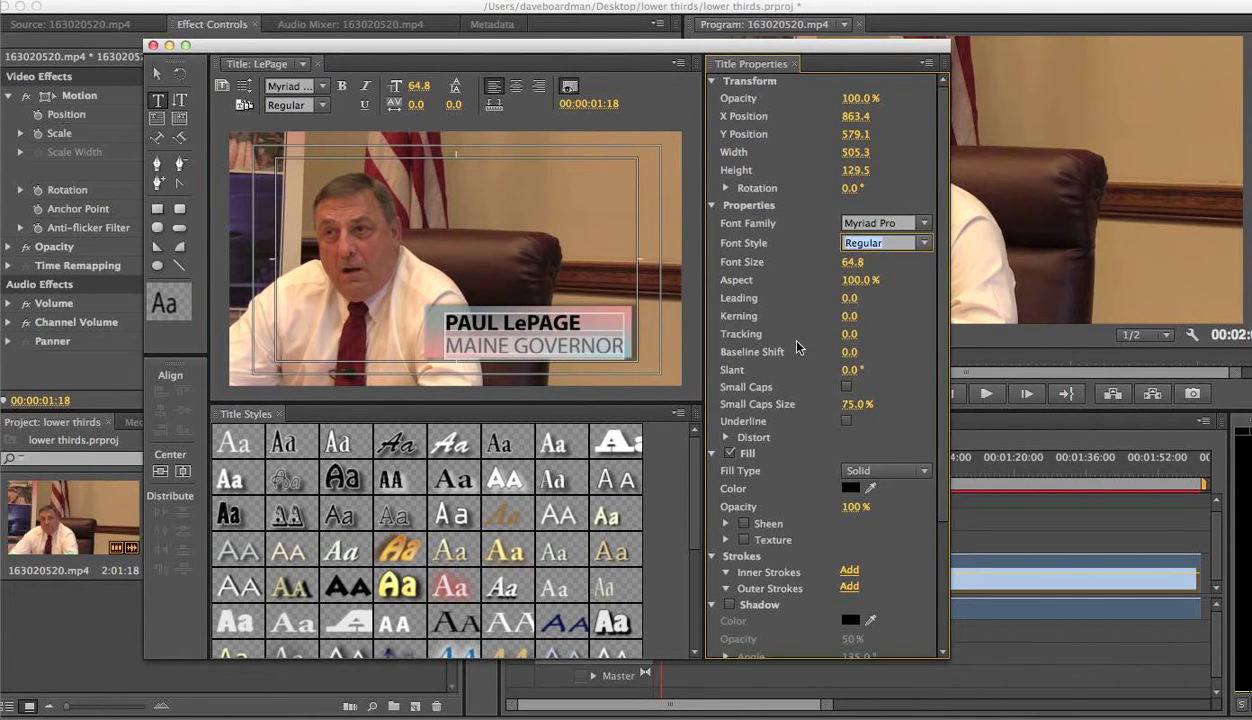
pyautogui.moveTo(853, 262); pyautogui.dragTo(828, 262)
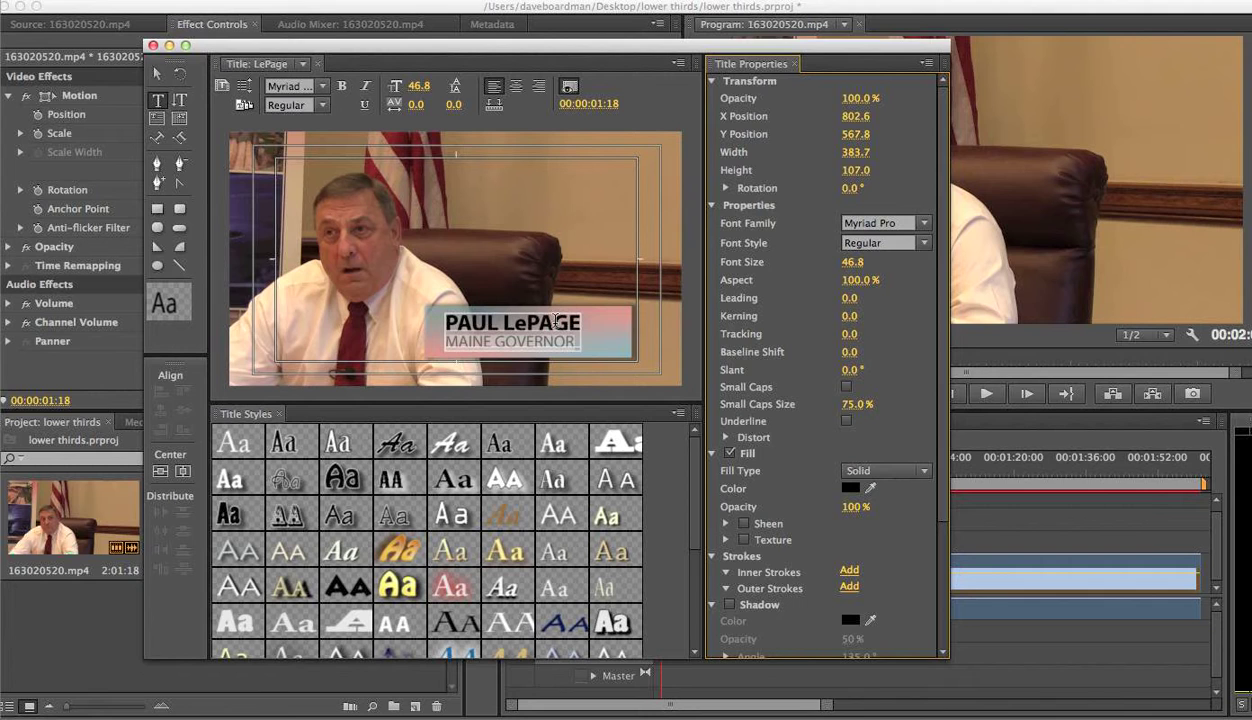
pyautogui.click(157, 73)
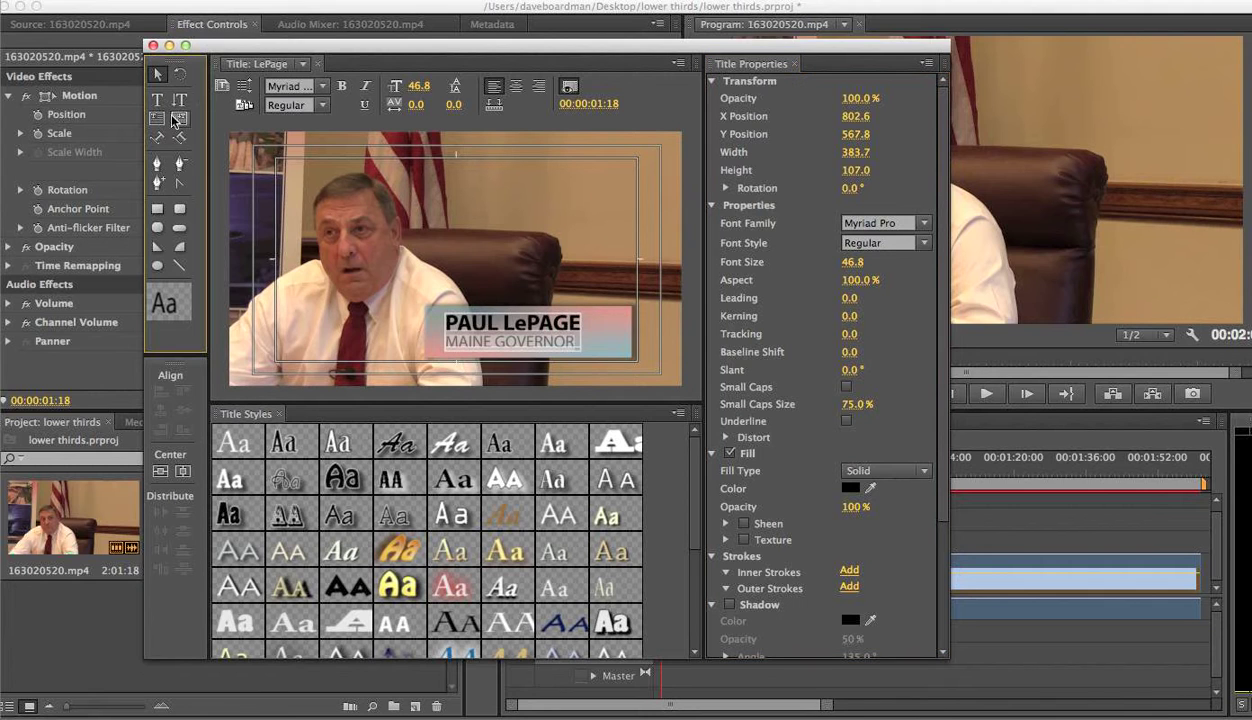
pyautogui.click(533, 326)
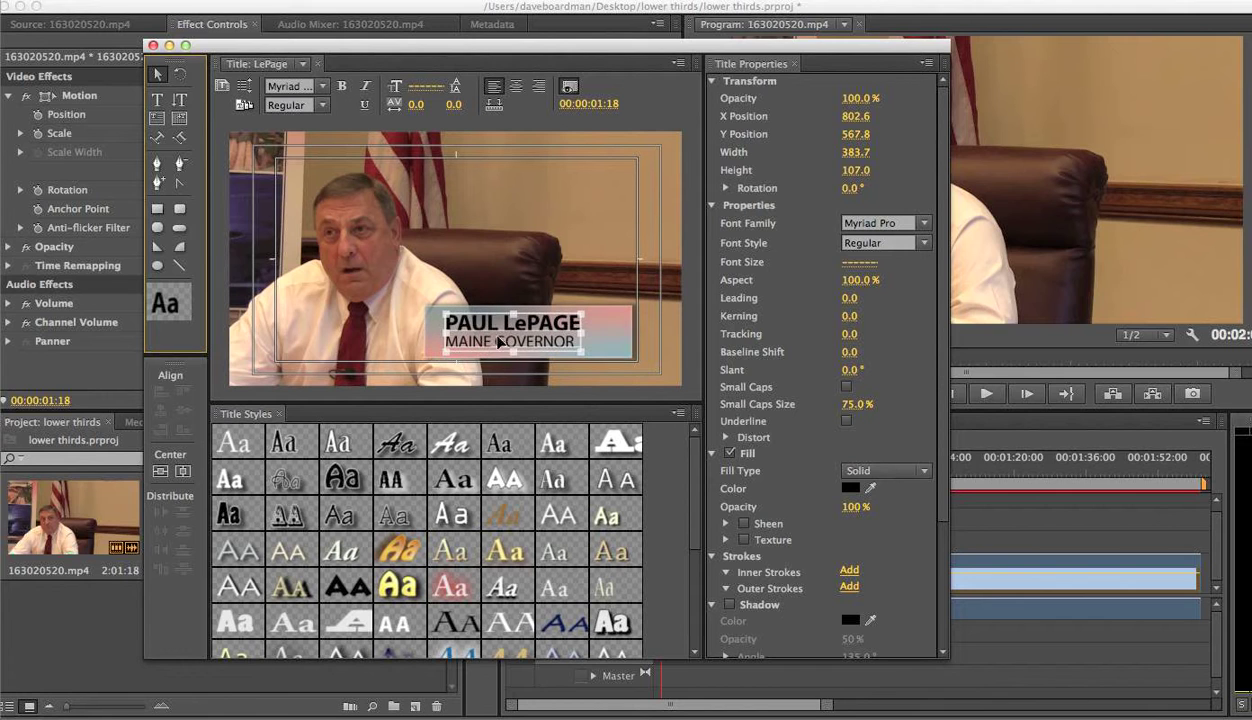
pyautogui.click(599, 224)
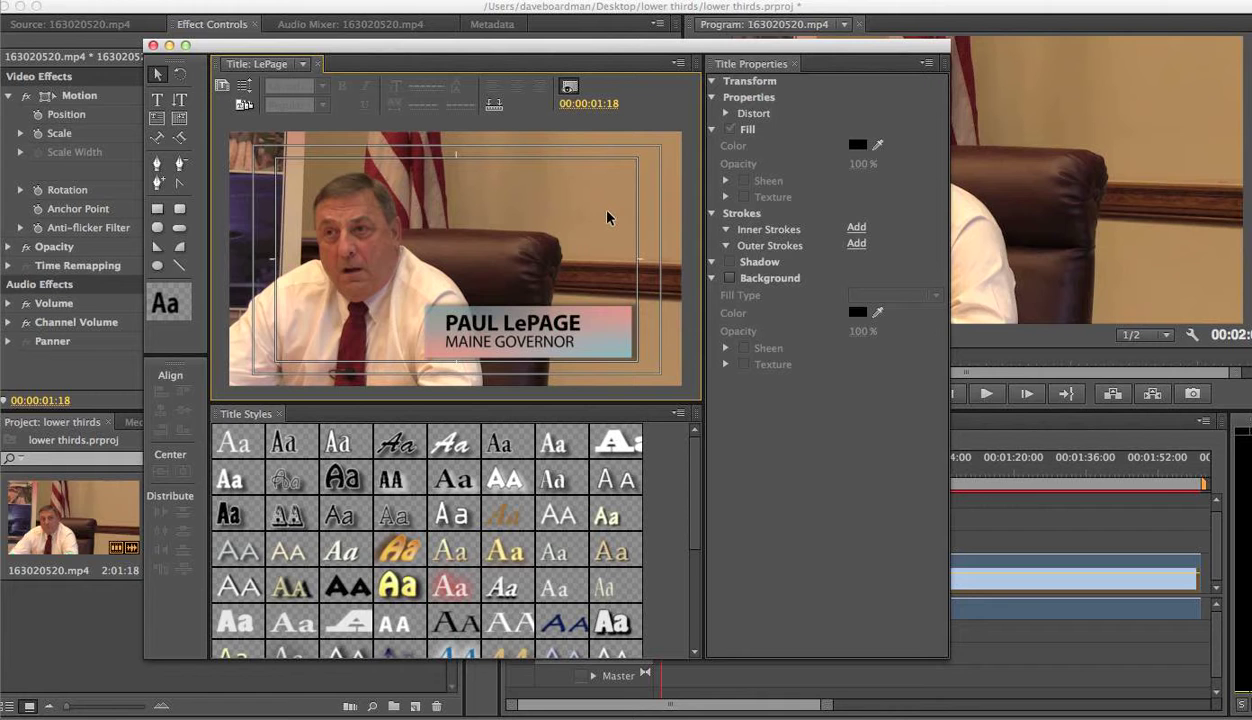
# Resize the gradient bar from its left and top edges to a width of 616.8 and a height of 128.2.
pyautogui.click(535, 338)
pyautogui.click(525, 337)
pyautogui.moveTo(424, 334); pyautogui.dragTo(414, 334)
pyautogui.moveTo(524, 307); pyautogui.dragTo(522, 313)
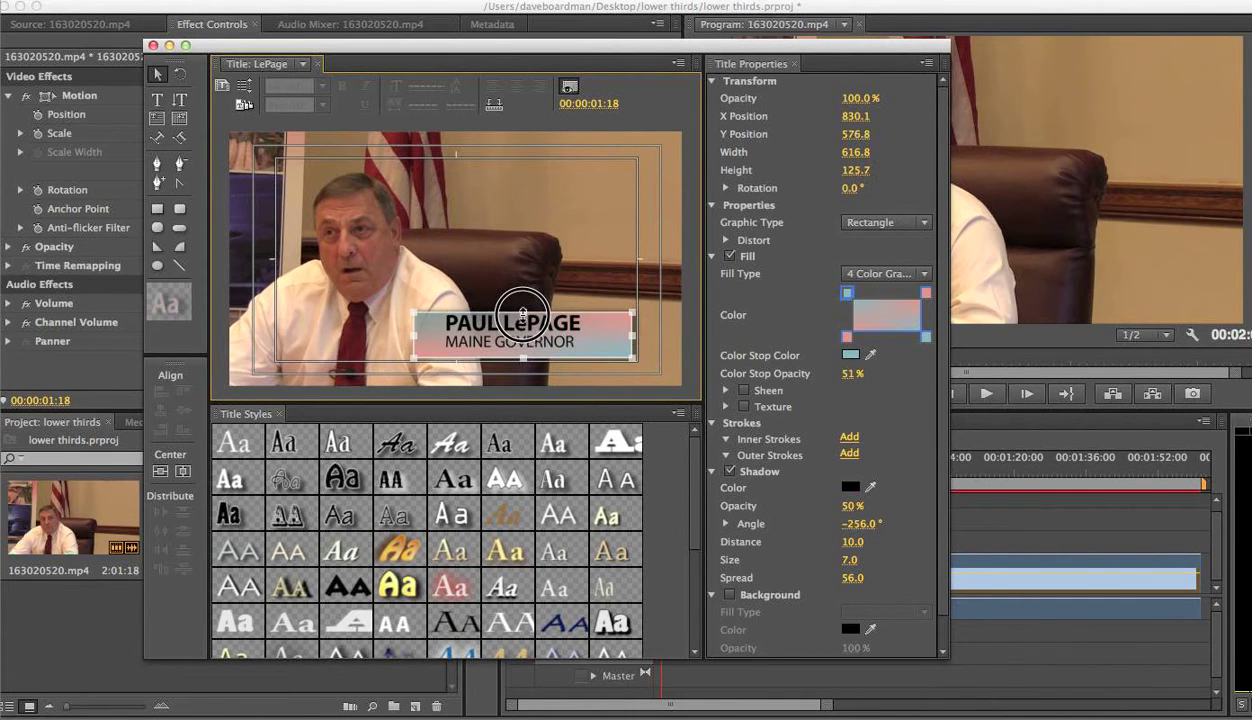
pyautogui.click(521, 337)
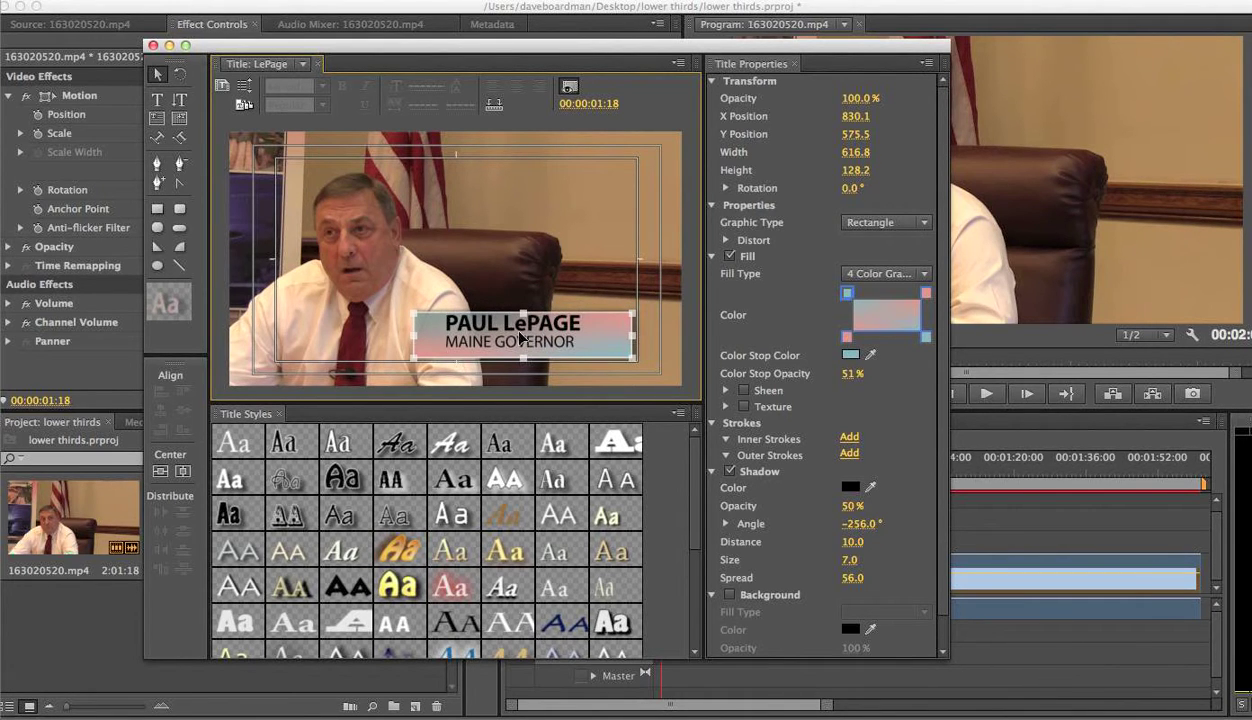
pyautogui.click(540, 298)
pyautogui.click(542, 336)
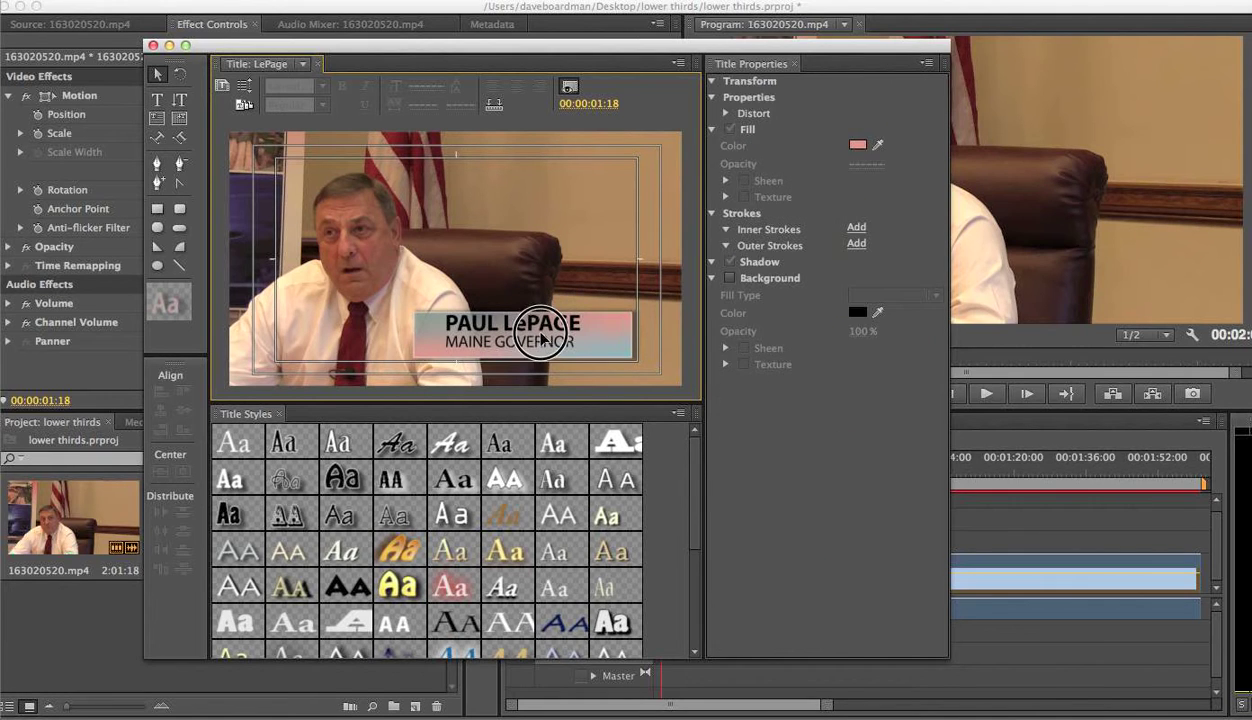
pyautogui.press('Down')
pyautogui.press('Down')
pyautogui.press('Down')
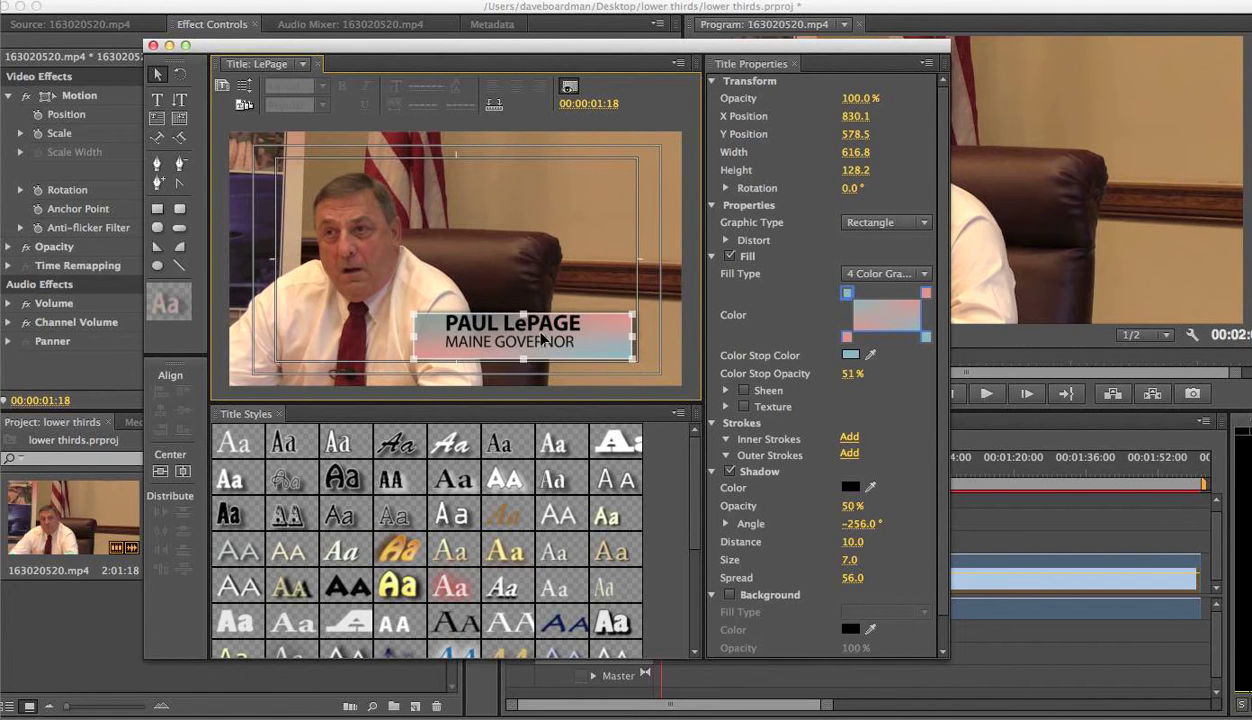
pyautogui.press('Up')
pyautogui.press('Up')
pyautogui.press('Up')
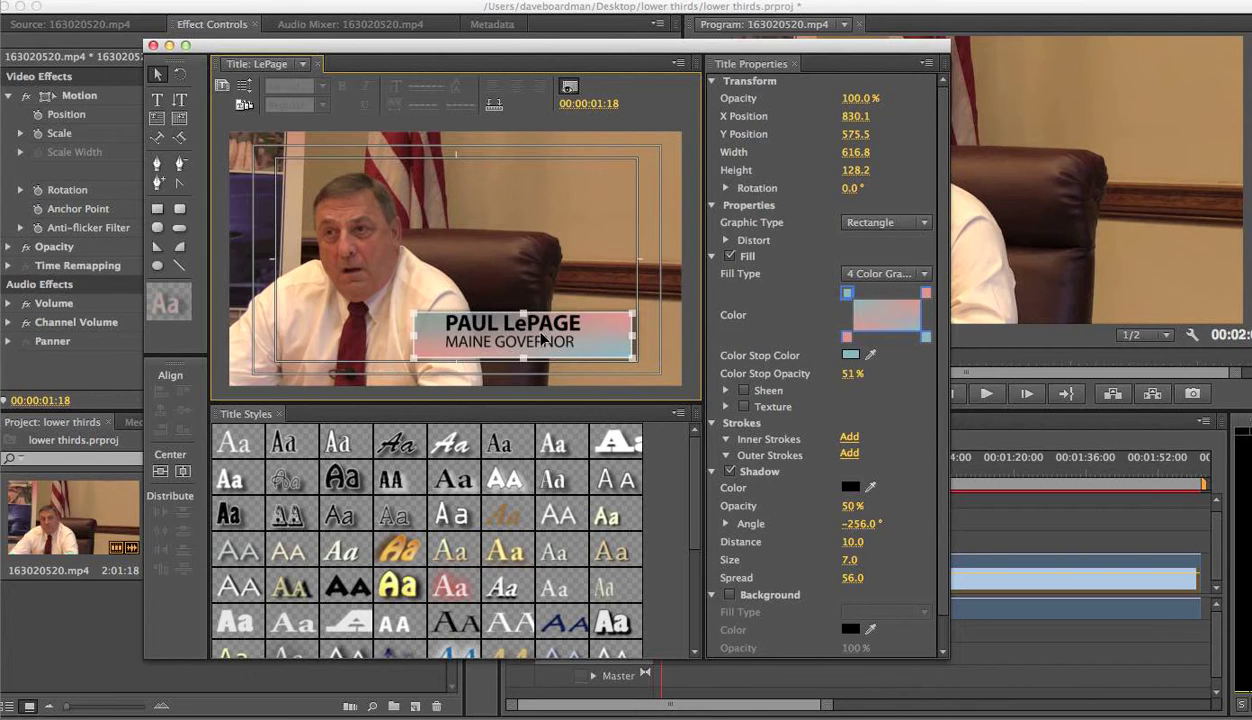
# Nudge the text block down within the resized bar to a Y position of 579.8 and deselect it.
pyautogui.click(557, 339)
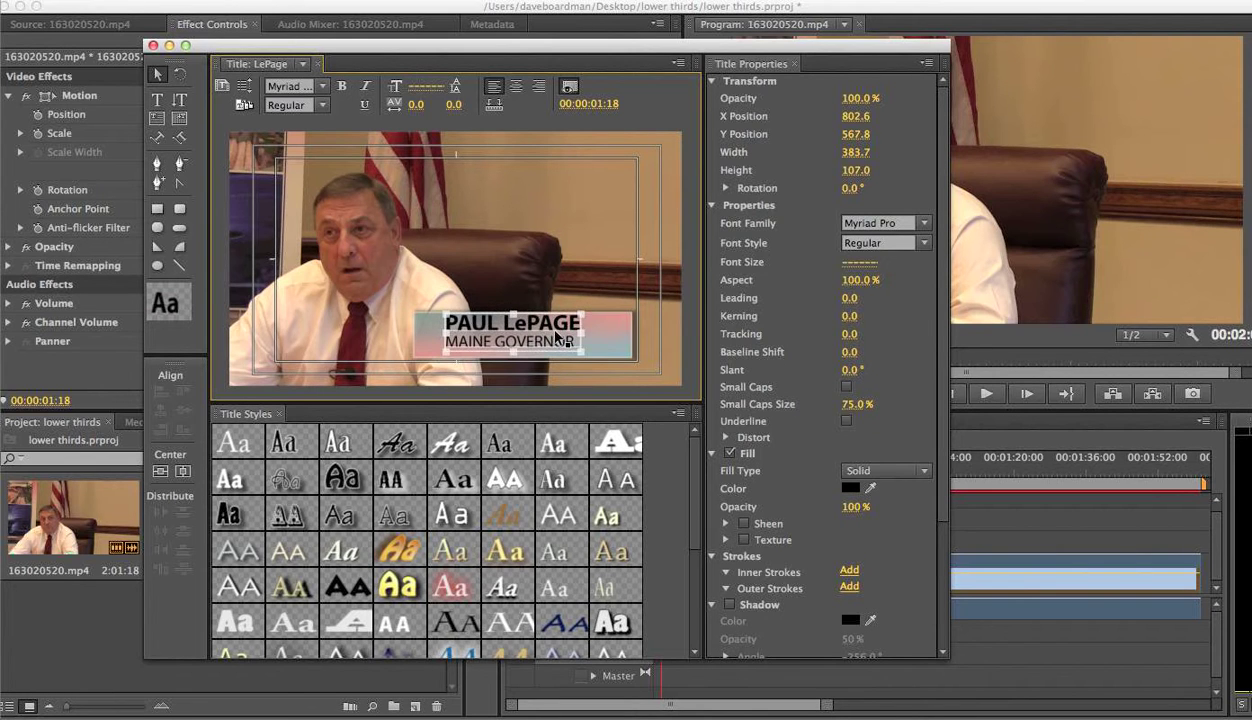
pyautogui.press('Down')
pyautogui.press('Down')
pyautogui.press('Down')
pyautogui.press('Down')
pyautogui.press('Down')
pyautogui.press('Down')
pyautogui.press('Down')
pyautogui.press('Down')
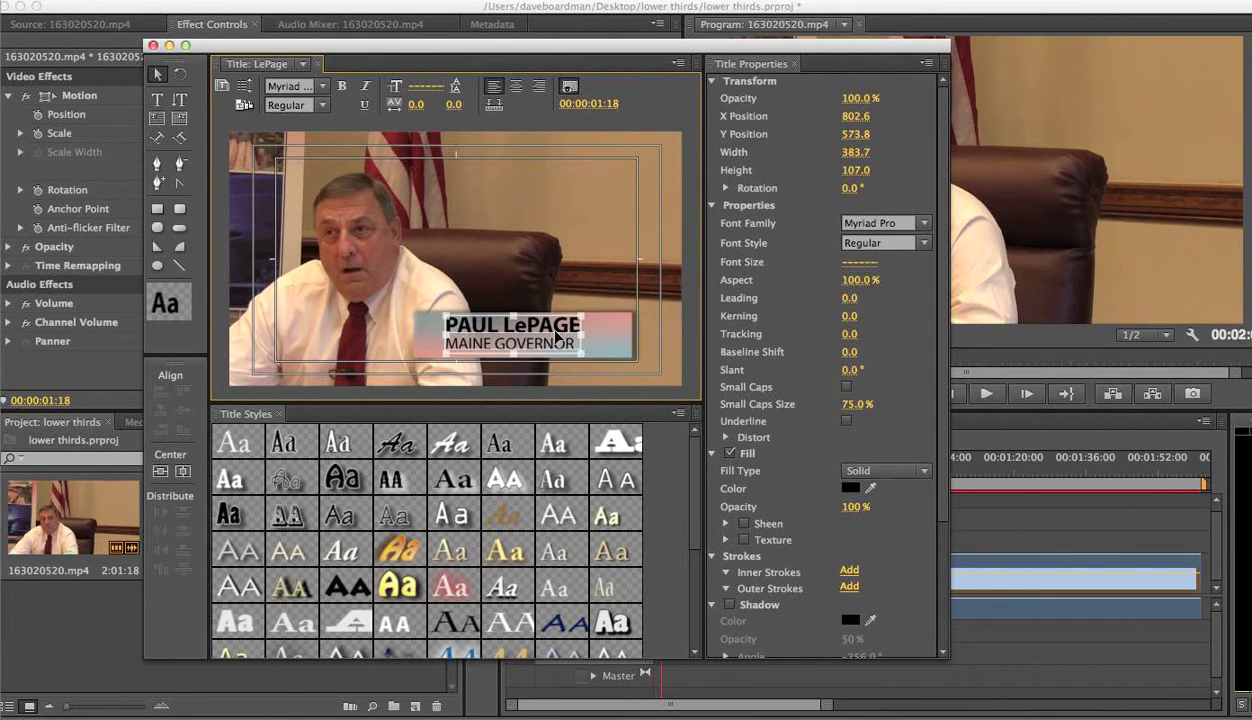
pyautogui.press('Down')
pyautogui.press('Down')
pyautogui.press('Down')
pyautogui.press('Down')
pyautogui.press('Down')
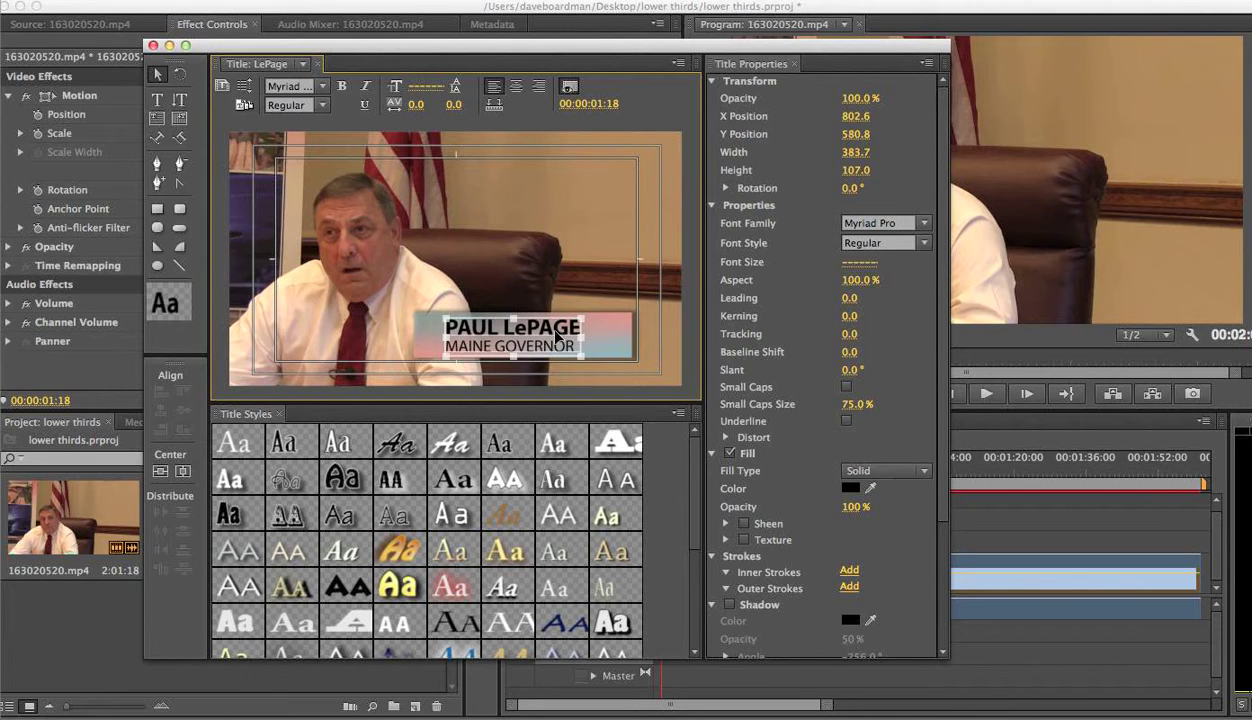
pyautogui.press('Up')
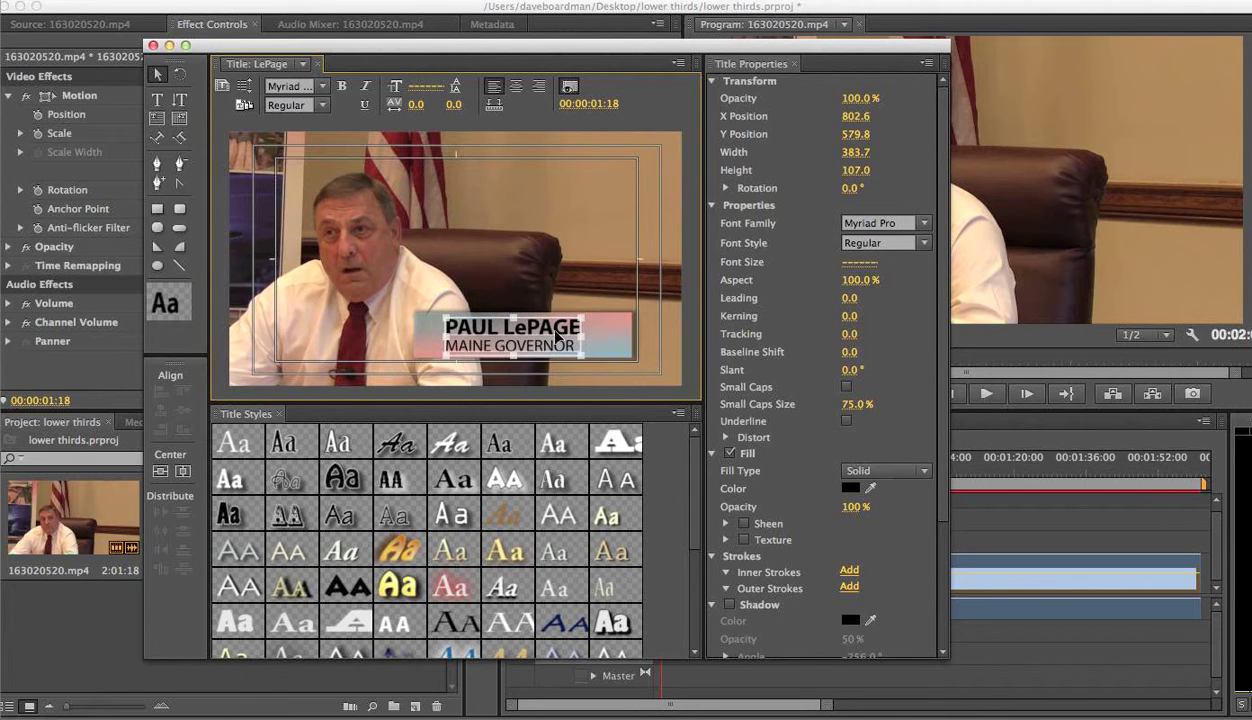
pyautogui.click(584, 224)
# Select the gradient bar and enable the sheen on its fill.
pyautogui.click(522, 358)
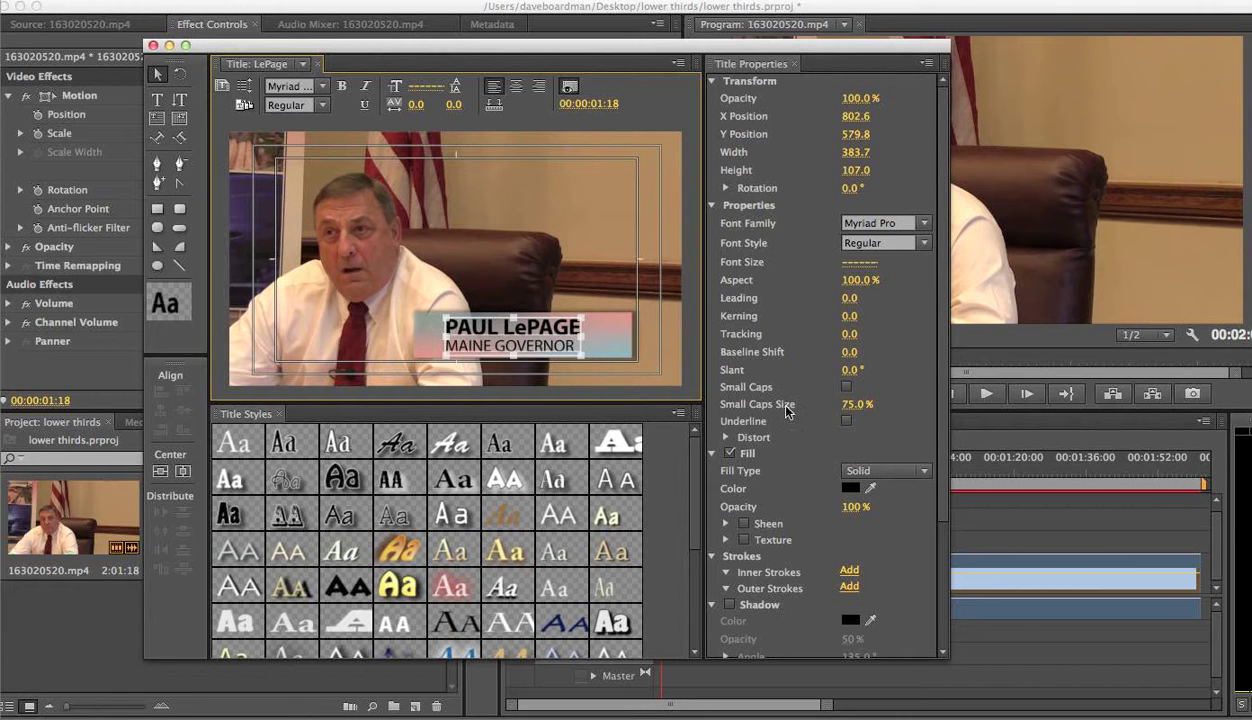
pyautogui.click(626, 334)
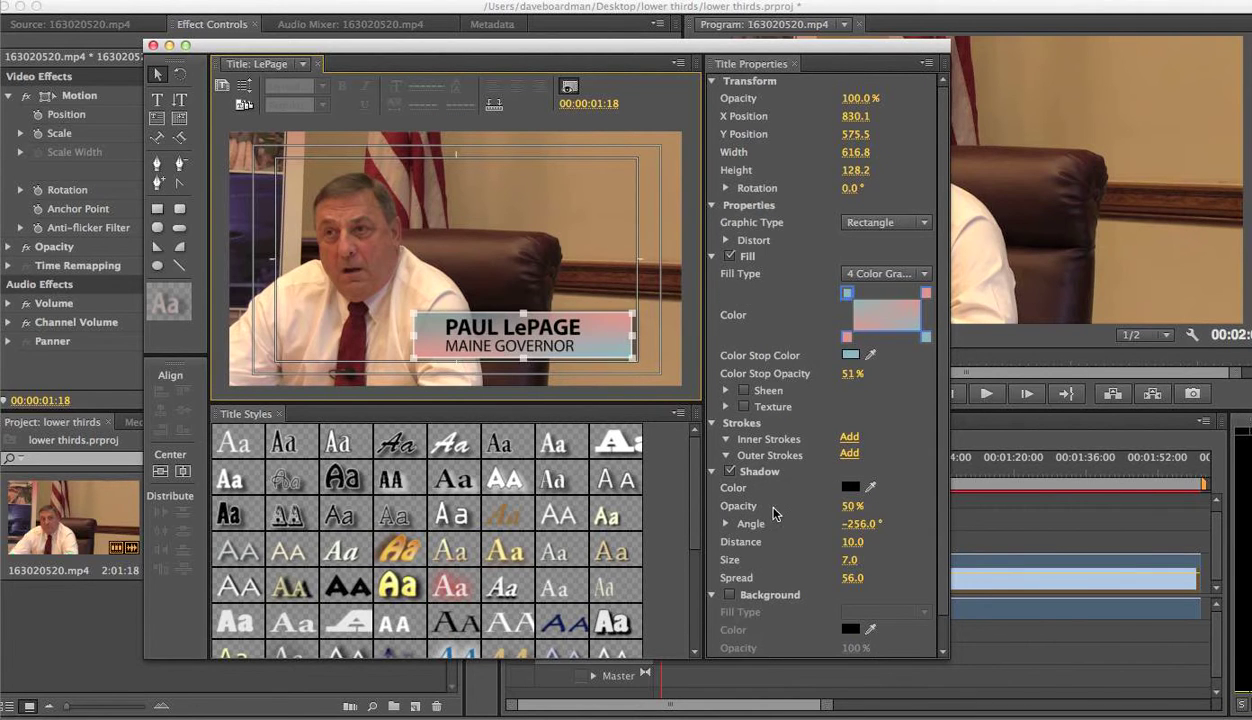
pyautogui.scroll(-2, 766, 546)
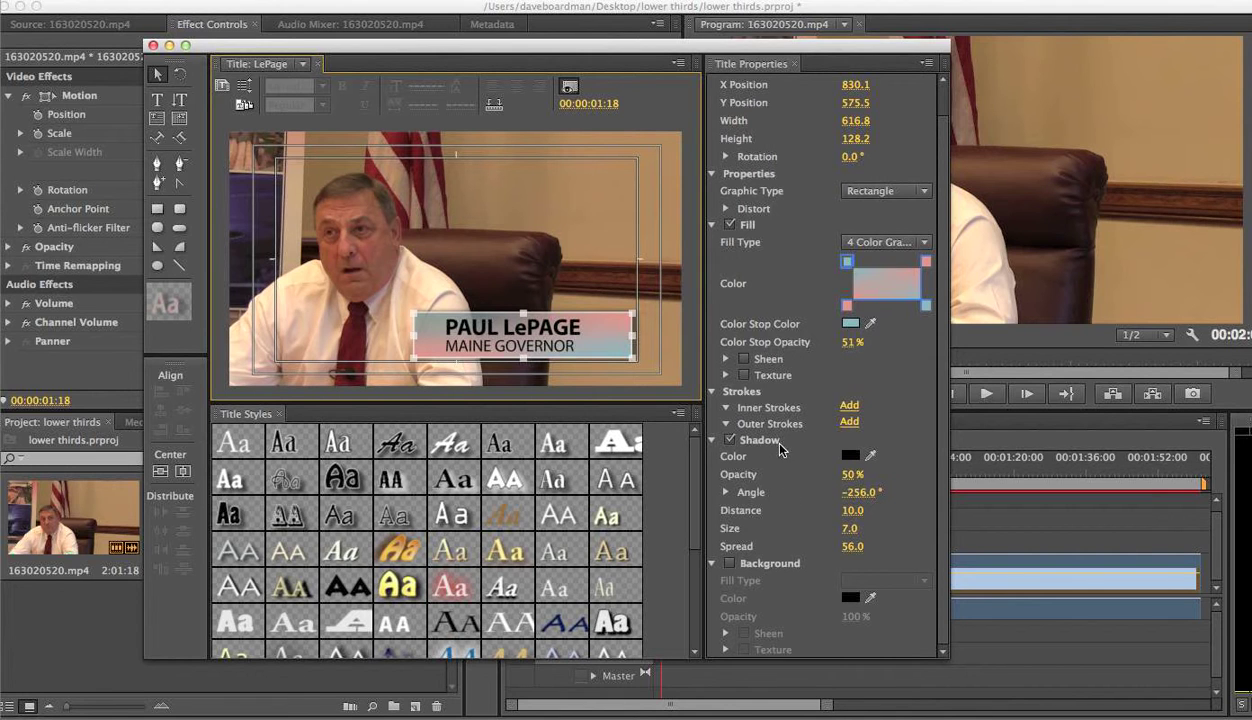
pyautogui.click(744, 360)
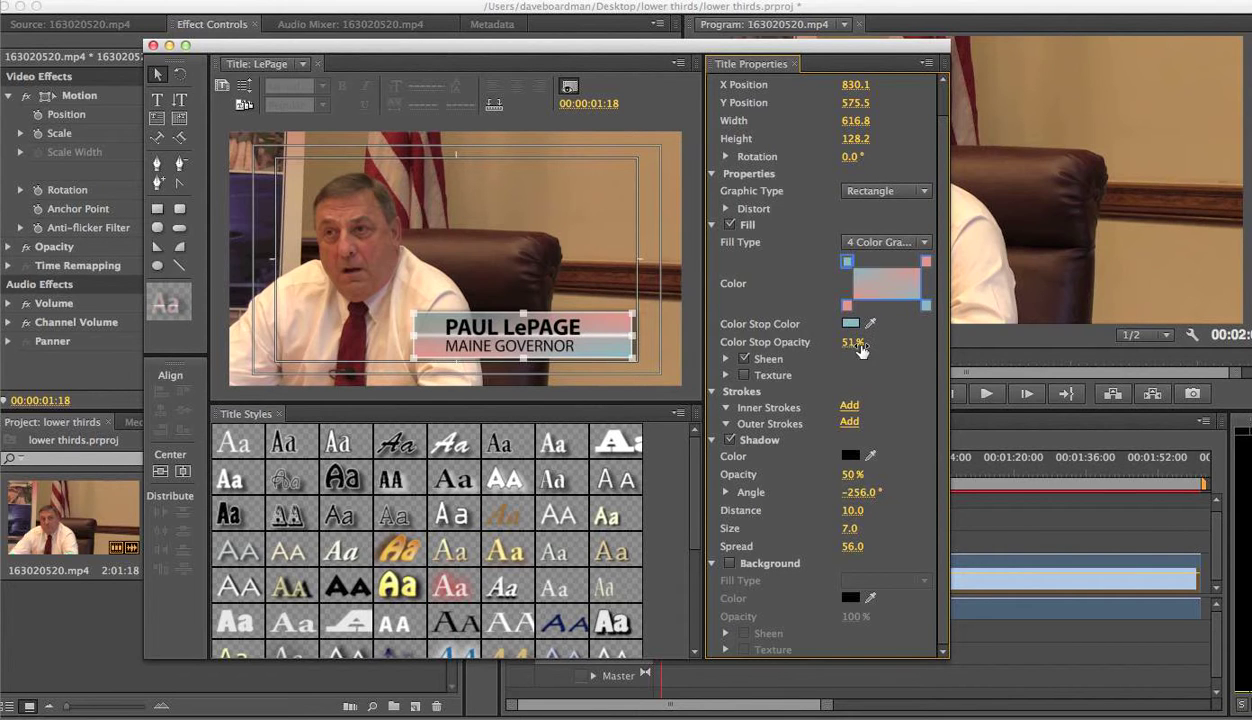
# Set the bar's sheen to 51% opacity, size 7.0 and angle 0.0°, adjust its offset slightly, and deselect the bar.
pyautogui.click(727, 363)
pyautogui.press('super+s')
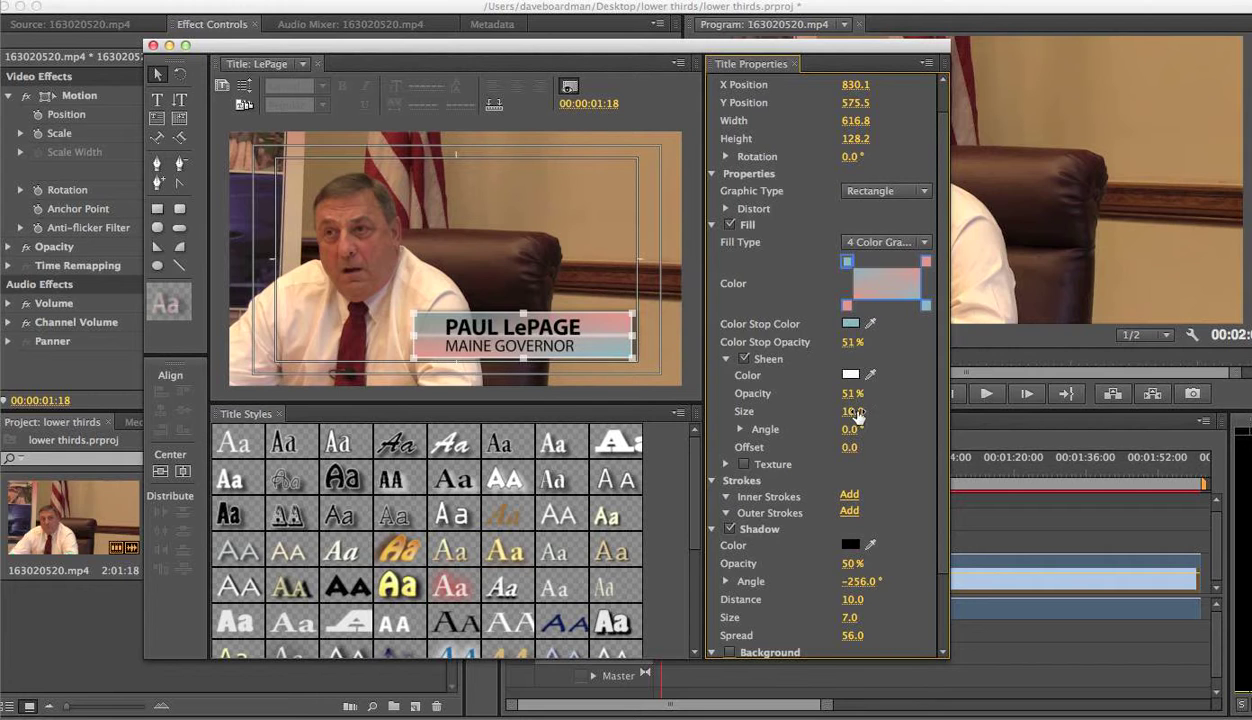
pyautogui.moveTo(849, 411)
pyautogui.mouseDown()
pyautogui.moveTo(829, 411)
pyautogui.moveTo(857, 411)
pyautogui.mouseUp()
pyautogui.moveTo(850, 429)
pyautogui.mouseDown()
pyautogui.moveTo(863, 429)
pyautogui.moveTo(840, 429)
pyautogui.moveTo(851, 429)
pyautogui.mouseUp()
pyautogui.click(851, 429)
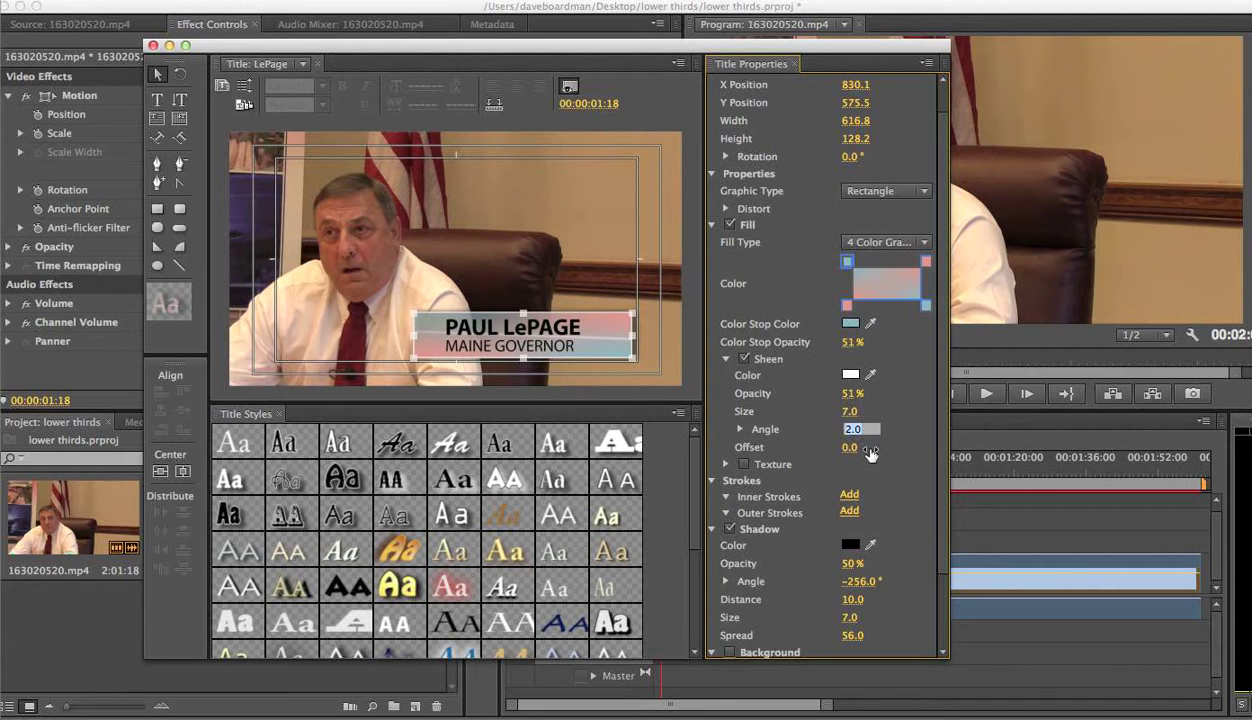
pyautogui.write('0')
pyautogui.press('Return')
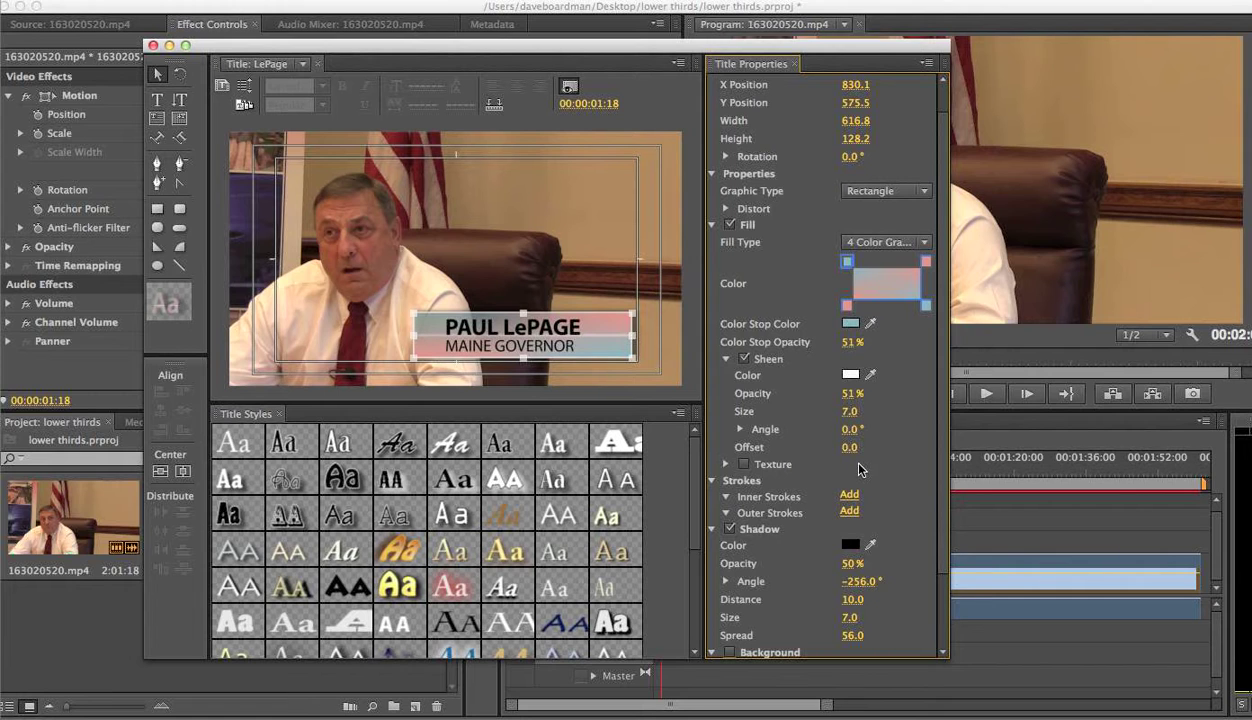
pyautogui.moveTo(846, 447)
pyautogui.mouseDown()
pyautogui.moveTo(857, 447)
pyautogui.moveTo(843, 447)
pyautogui.mouseUp()
pyautogui.click(612, 227)
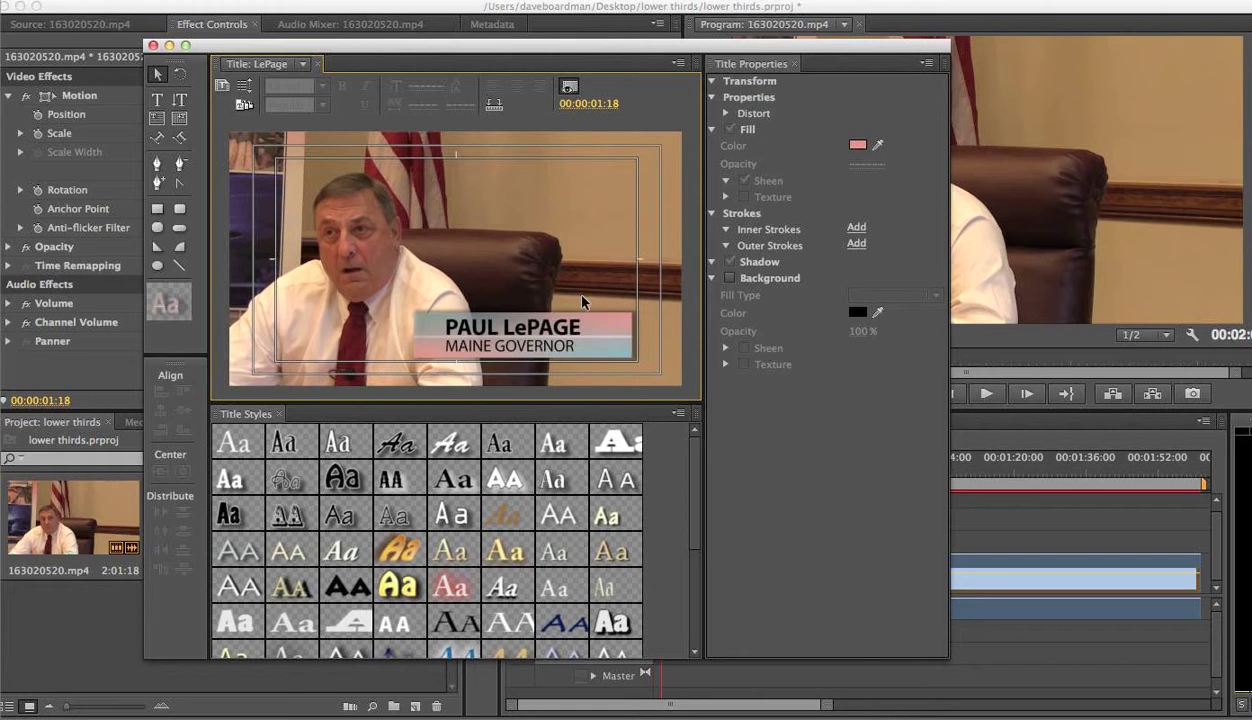
# Set the leading of both lines of the title text to 5.0.
pyautogui.click(553, 327)
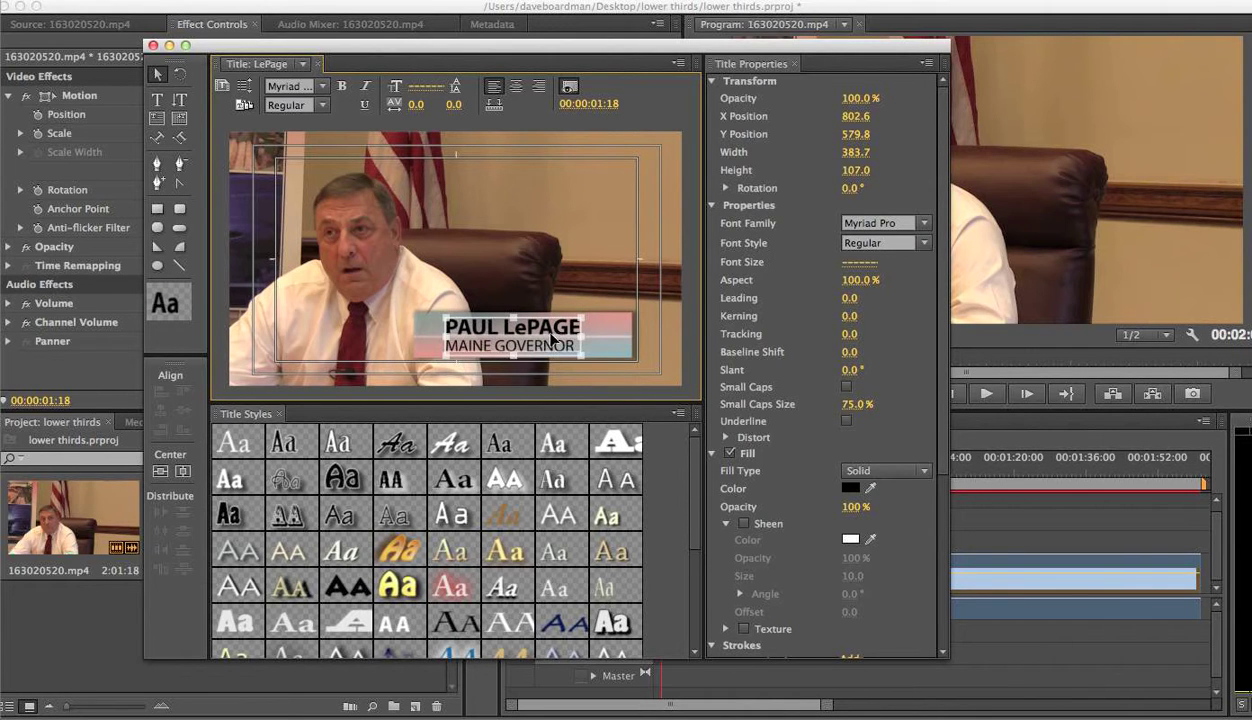
pyautogui.click(333, 221)
pyautogui.click(157, 100)
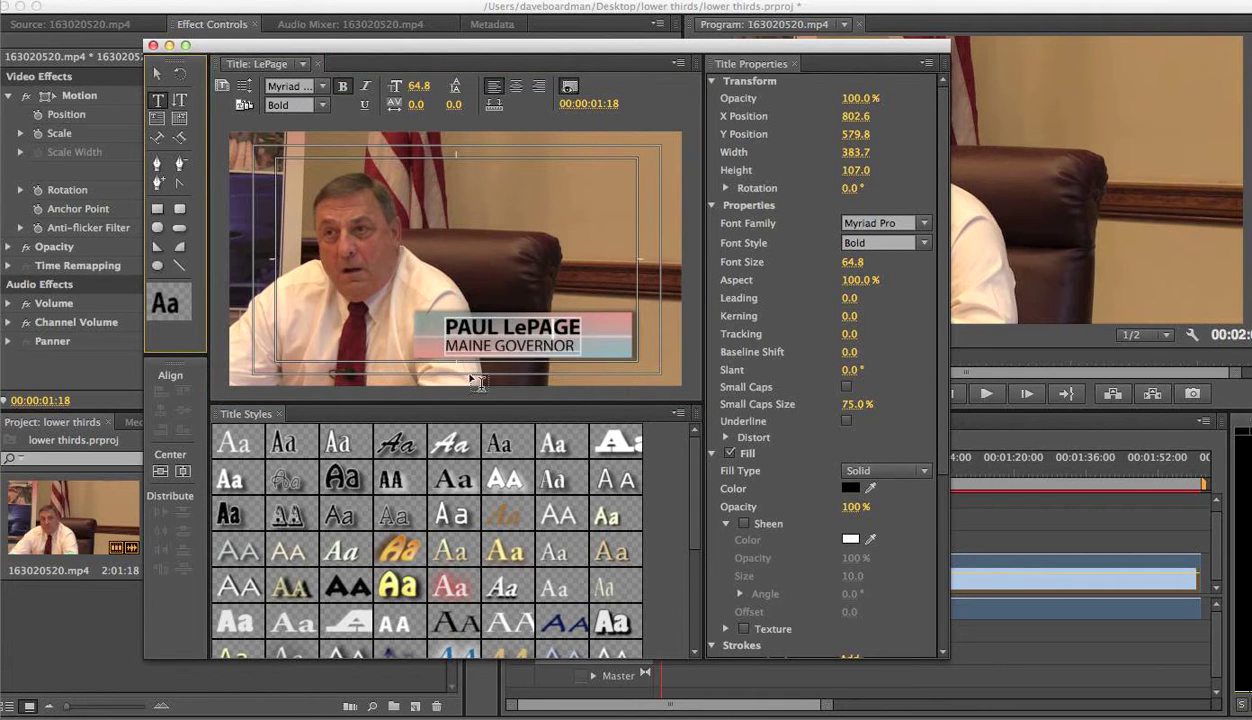
pyautogui.moveTo(444, 340); pyautogui.dragTo(576, 348)
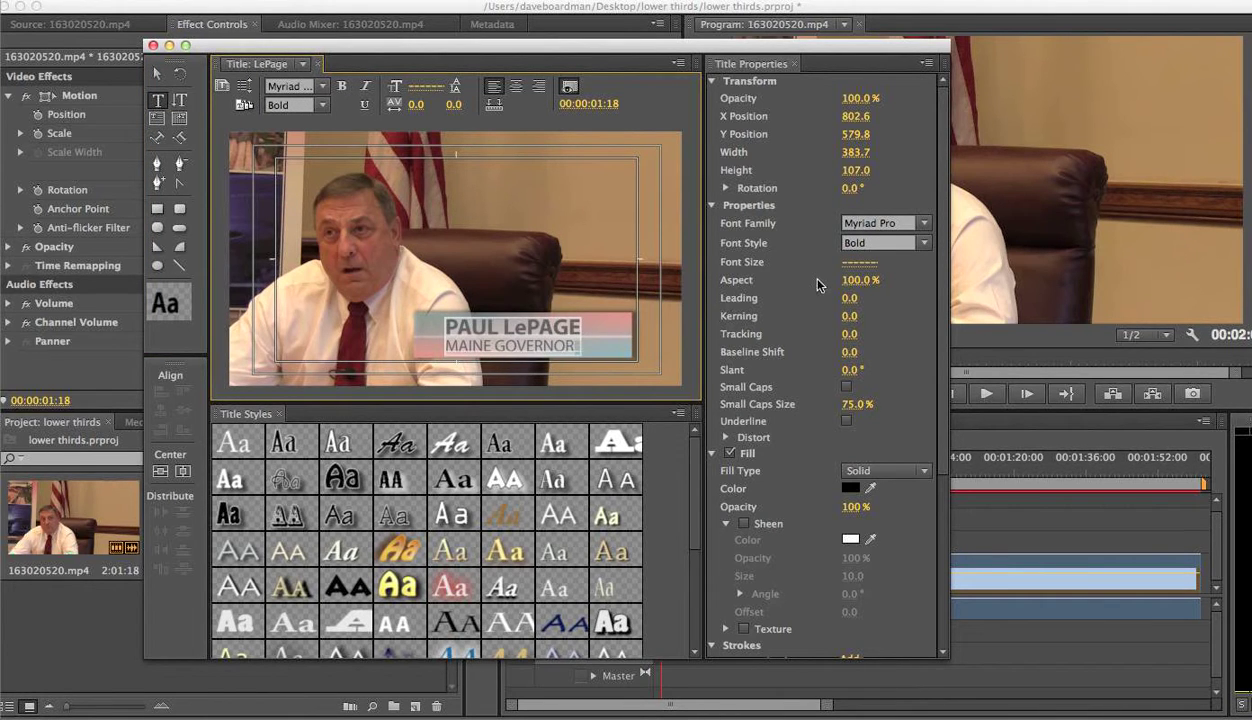
pyautogui.click(848, 304)
pyautogui.moveTo(848, 298)
pyautogui.mouseDown()
pyautogui.moveTo(866, 298)
pyautogui.moveTo(853, 298)
pyautogui.mouseUp()
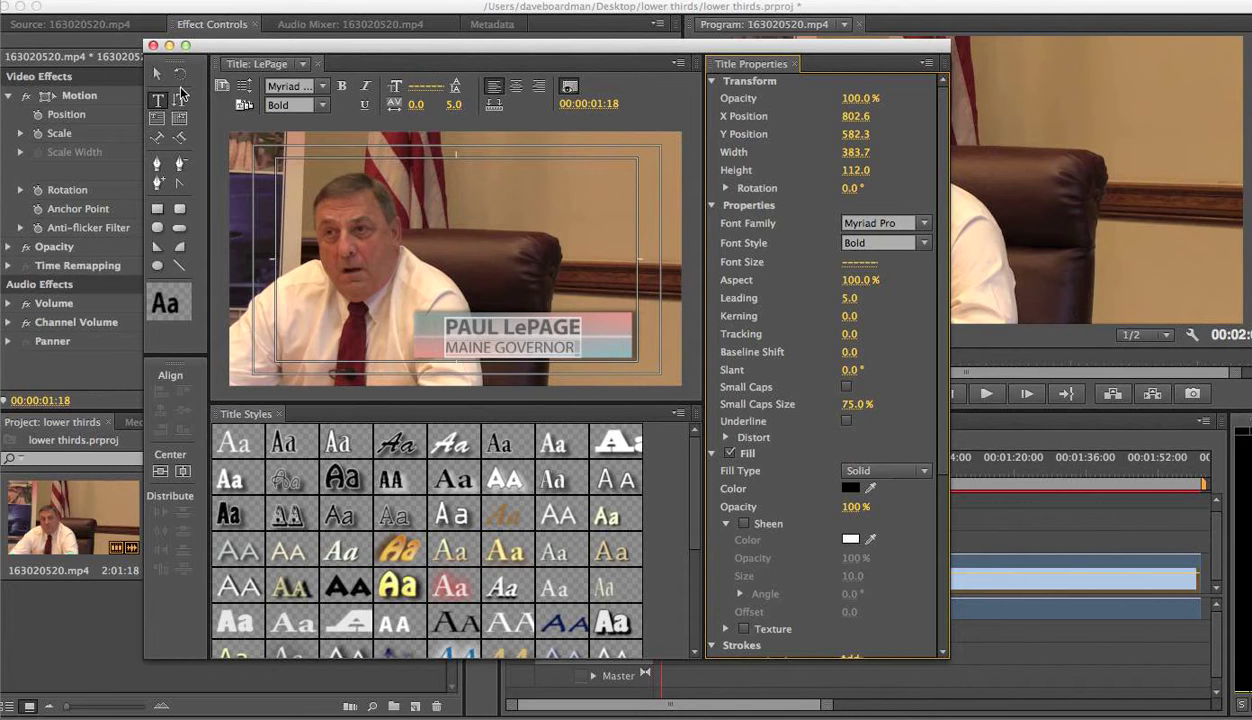
pyautogui.click(475, 230)
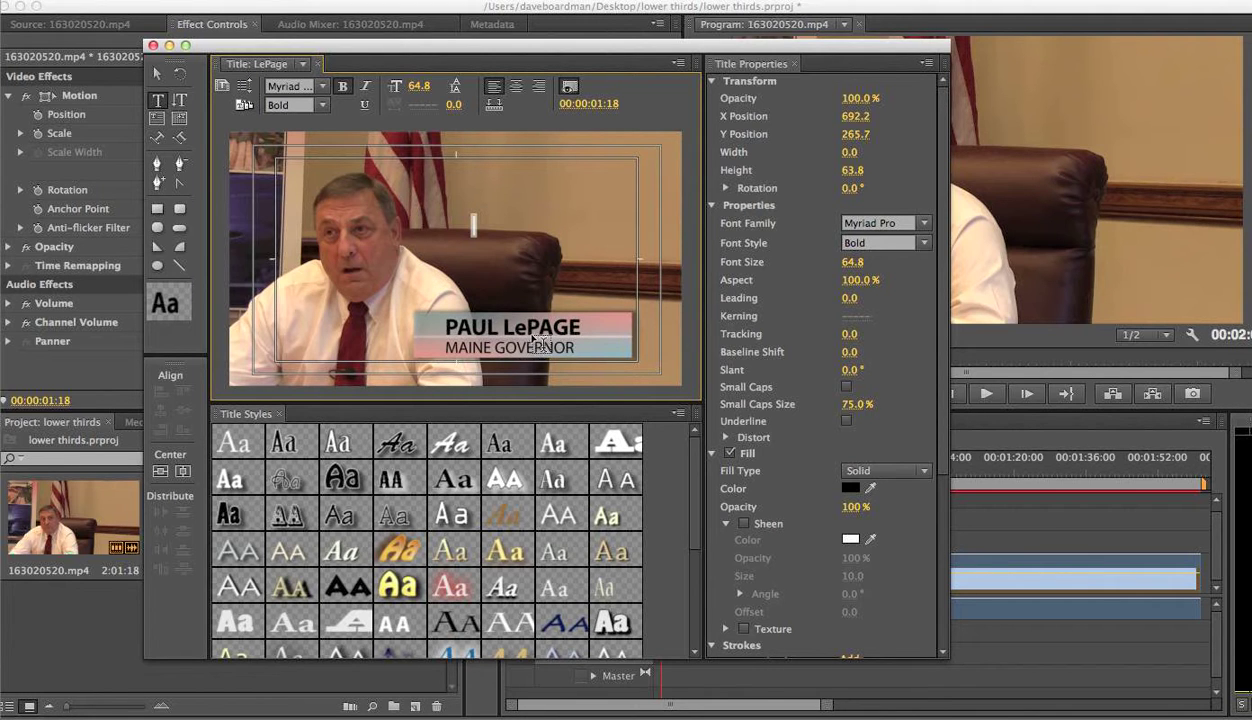
# Nudge the text block up within the bar to a Y position of 578.3 and deselect it.
pyautogui.click(157, 74)
pyautogui.click(528, 334)
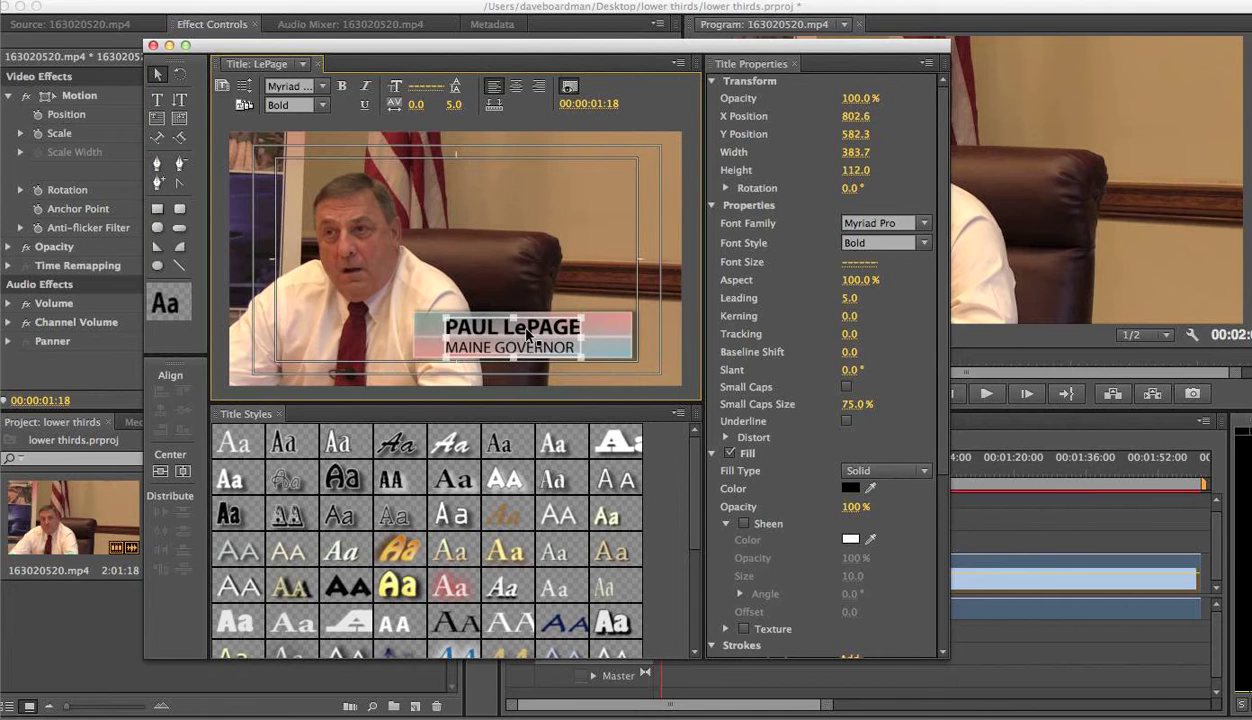
pyautogui.press('Up')
pyautogui.press('Up')
pyautogui.press('Up')
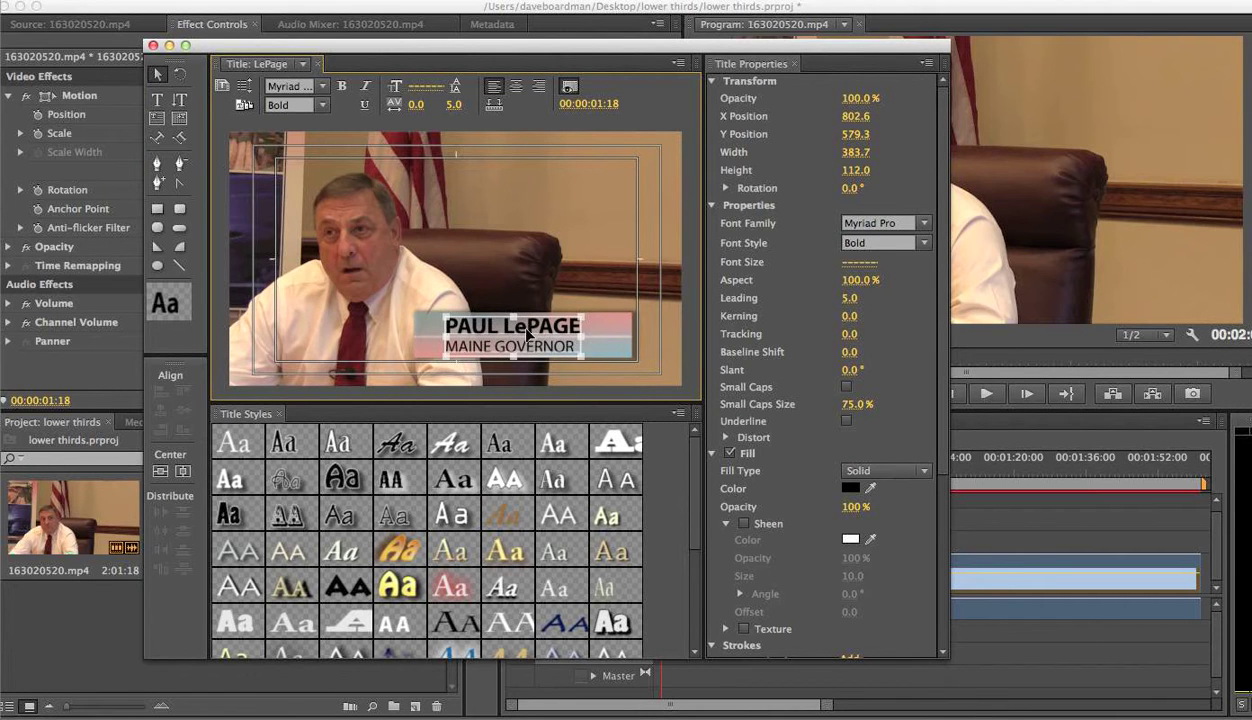
pyautogui.press('Up')
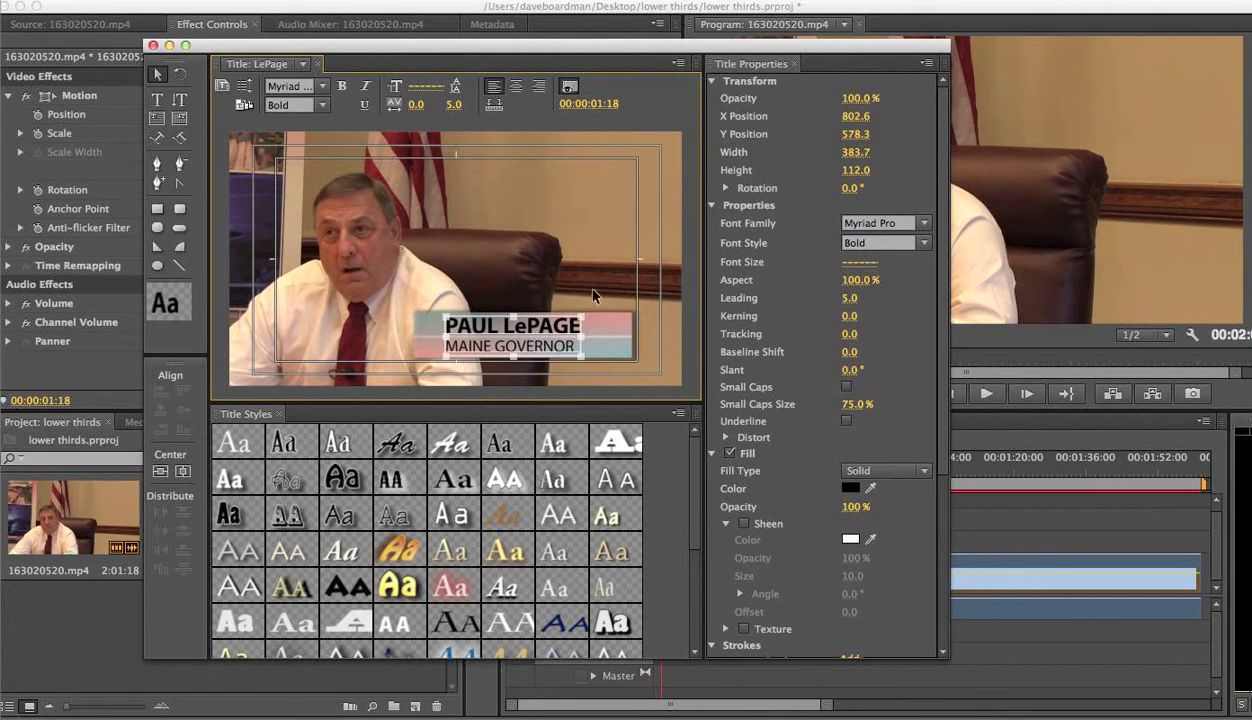
pyautogui.click(596, 236)
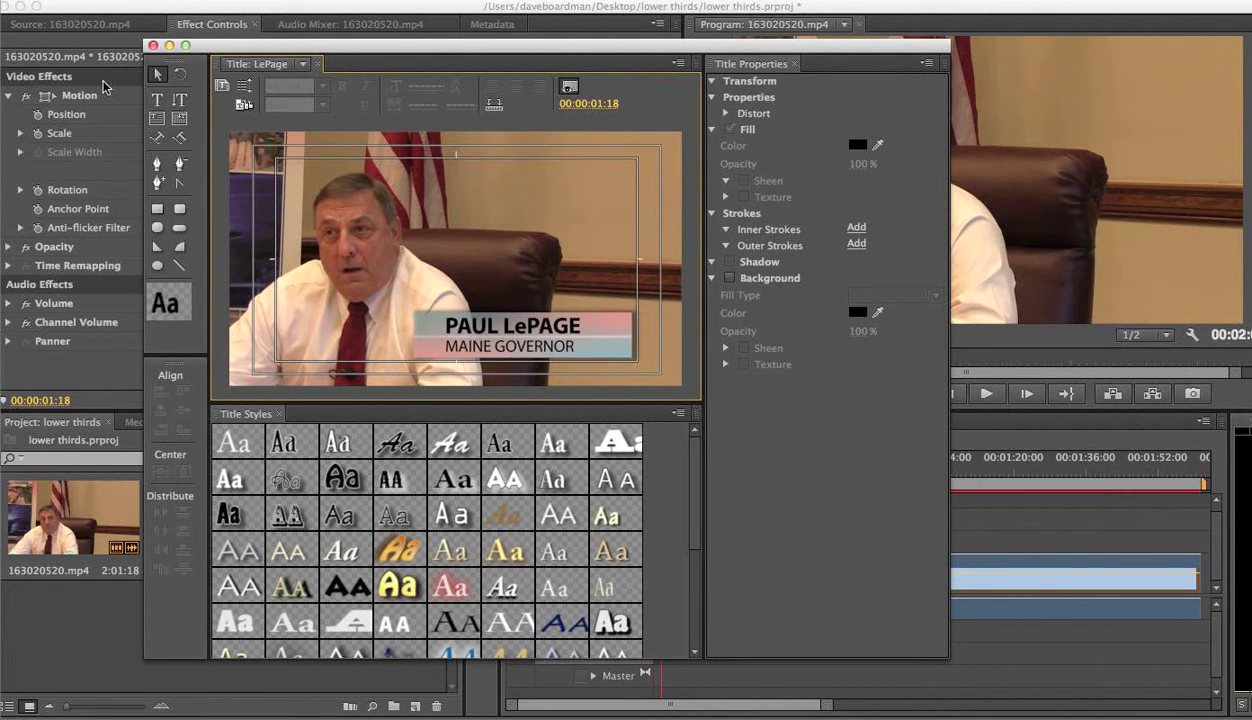
# Reduce the MAINE GOVERNOR line to font size 41.8 and centre-align the text block.
pyautogui.click(157, 74)
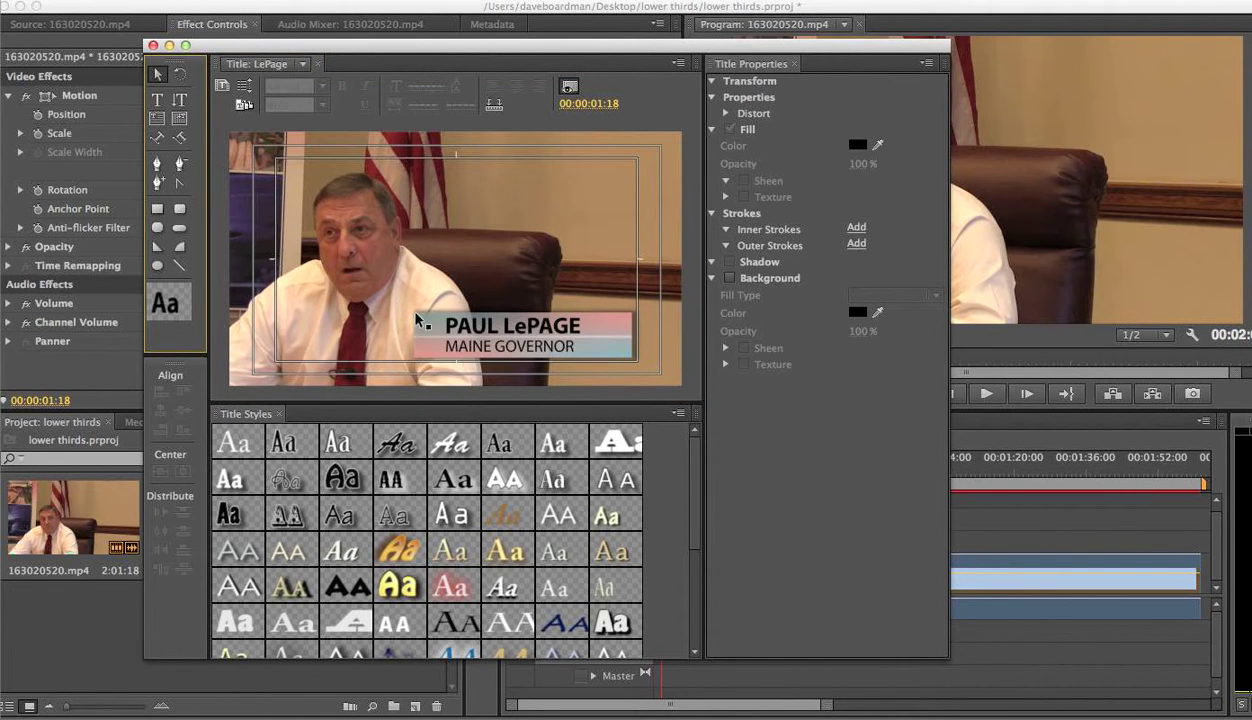
pyautogui.click(157, 100)
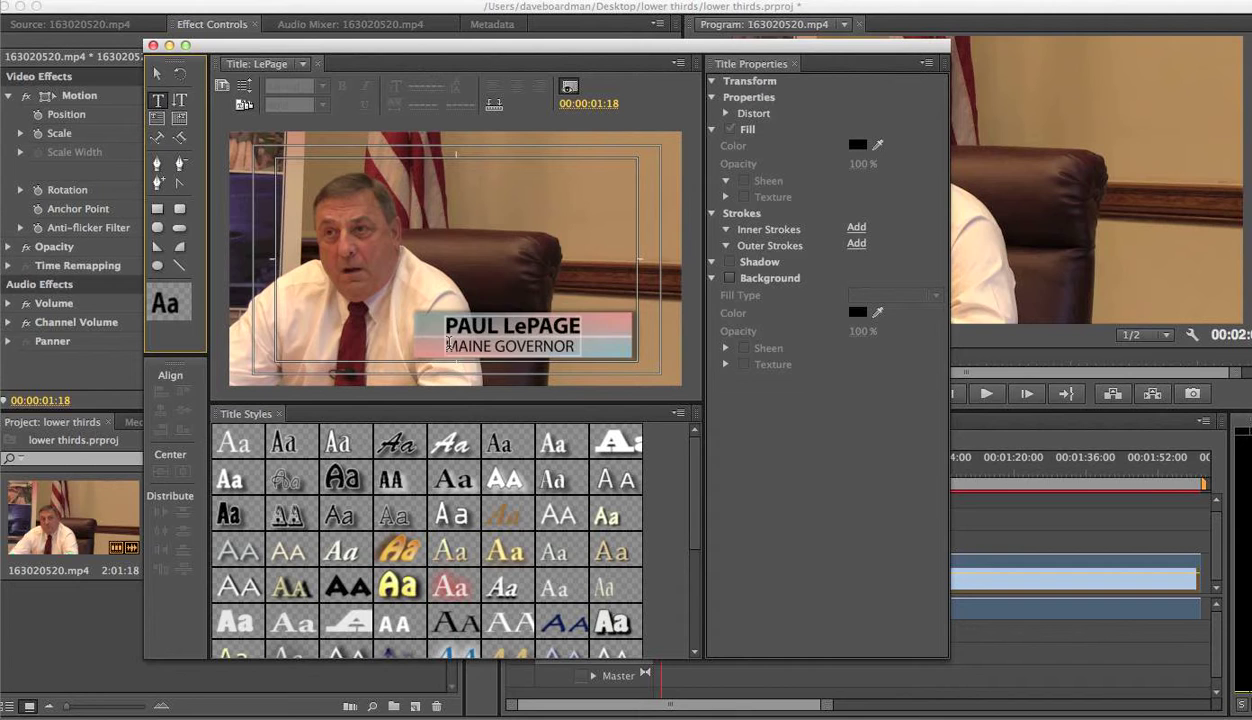
pyautogui.moveTo(447, 347); pyautogui.dragTo(579, 347)
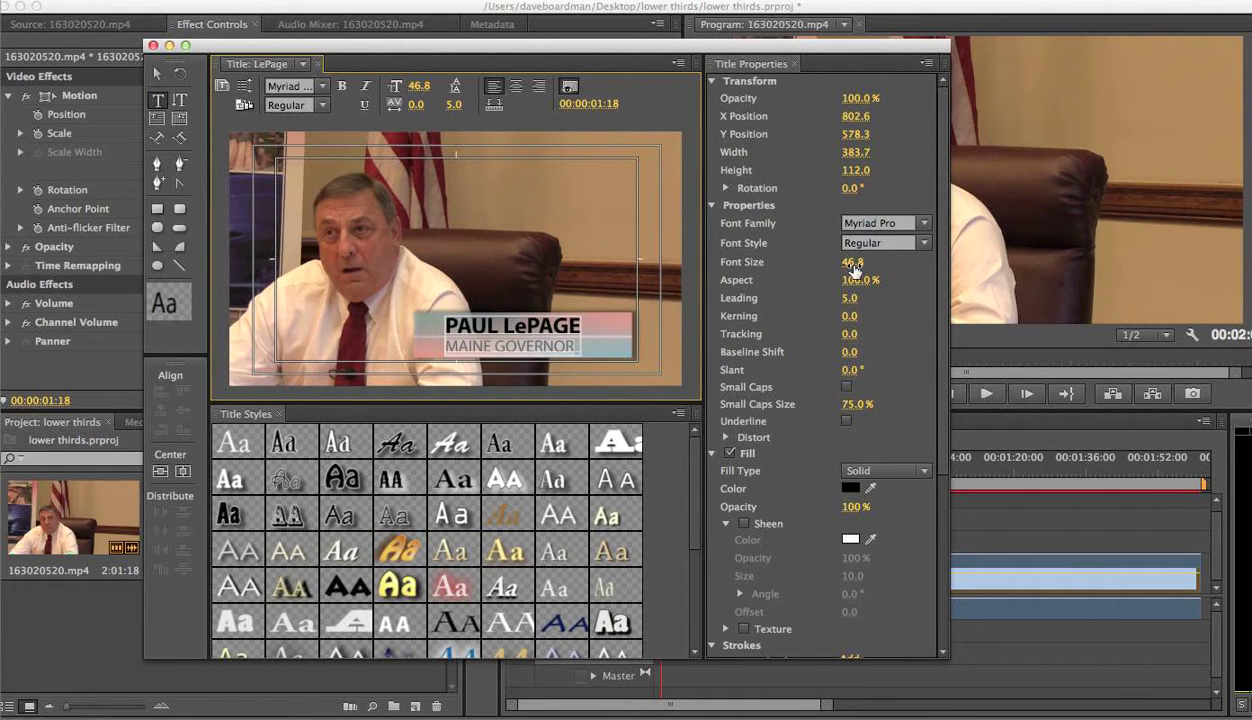
pyautogui.moveTo(855, 283)
pyautogui.mouseDown()
pyautogui.moveTo(879, 283)
pyautogui.moveTo(858, 283)
pyautogui.moveTo(851, 262)
pyautogui.mouseUp()
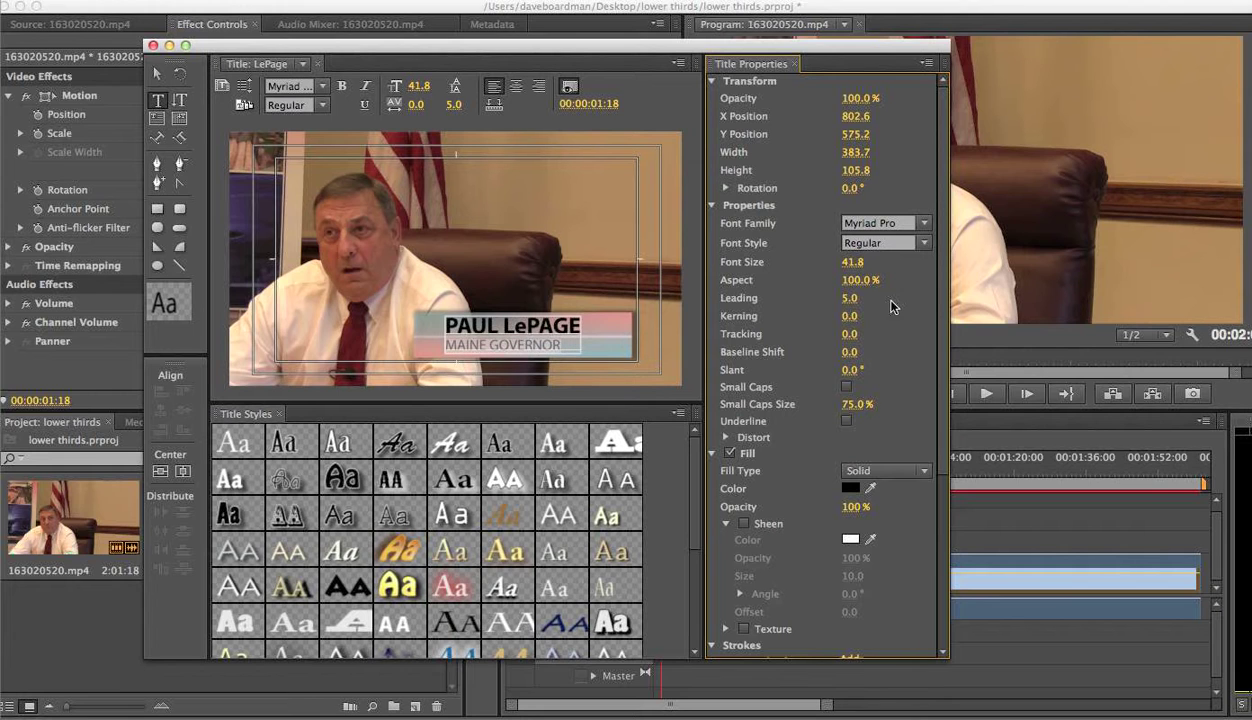
pyautogui.click(517, 88)
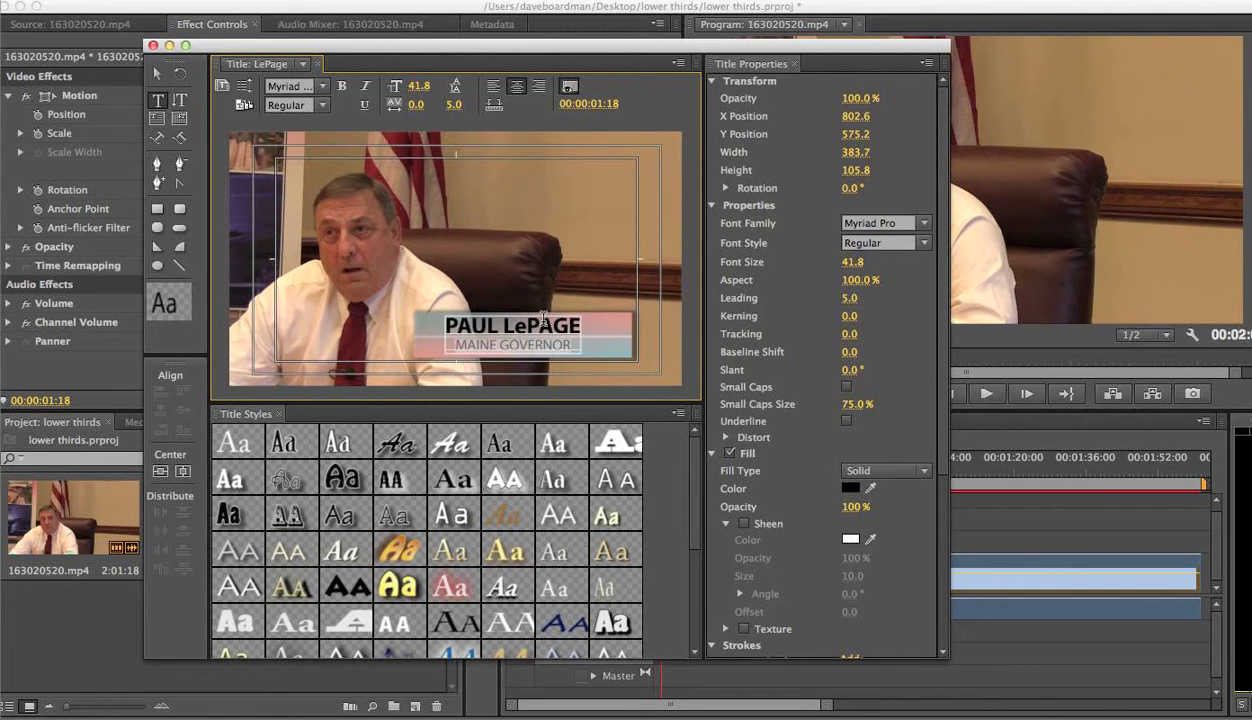
pyautogui.click(573, 188)
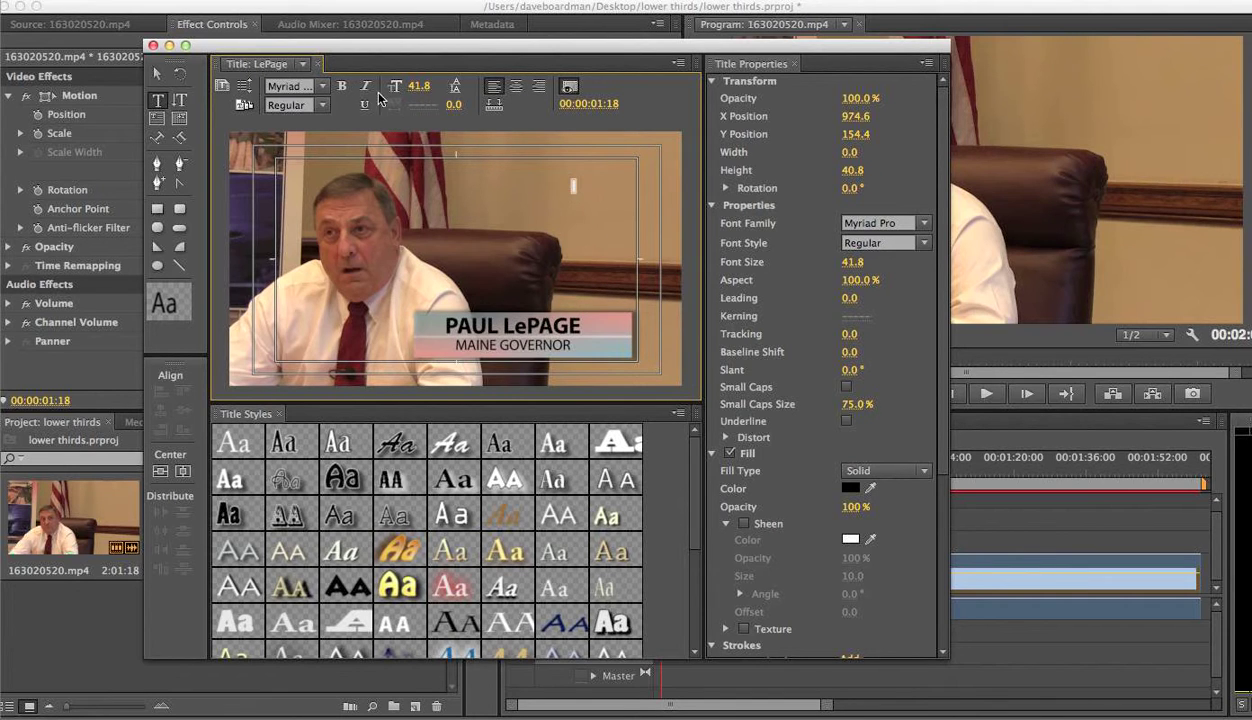
# Increase the leading of both title lines to 8.0, then deselect the text.
pyautogui.click(508, 330)
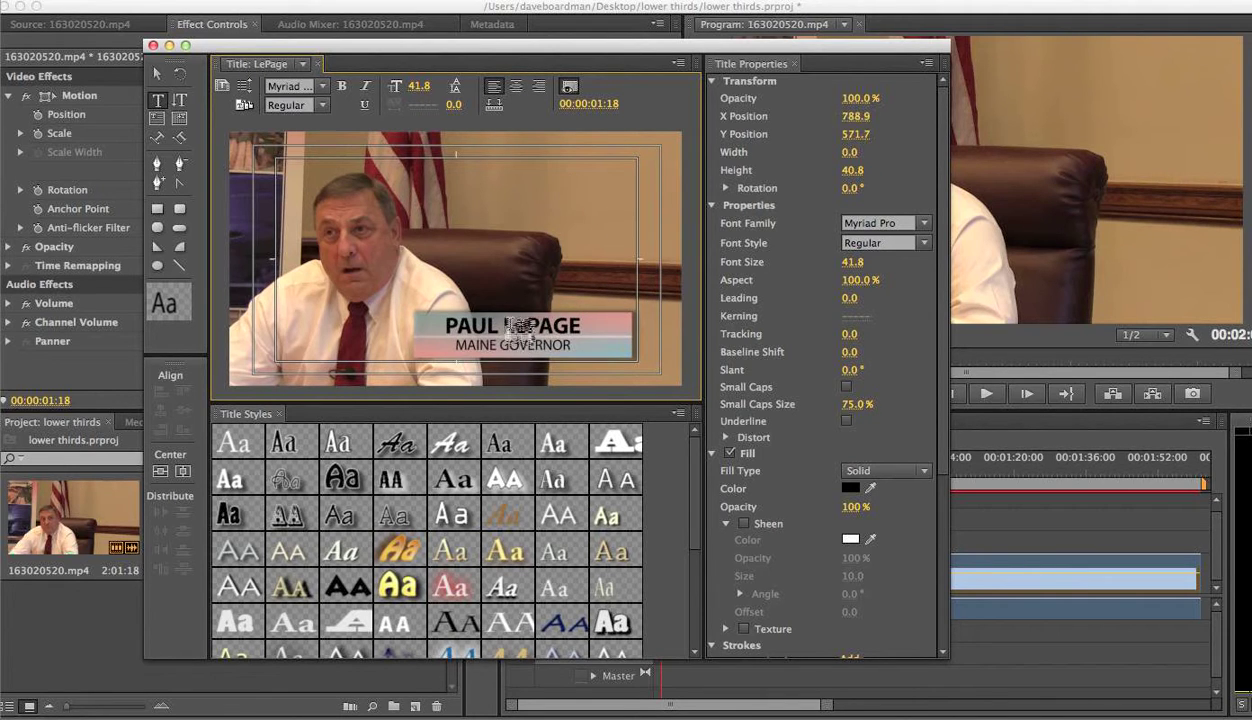
pyautogui.click(572, 343)
pyautogui.click(447, 325)
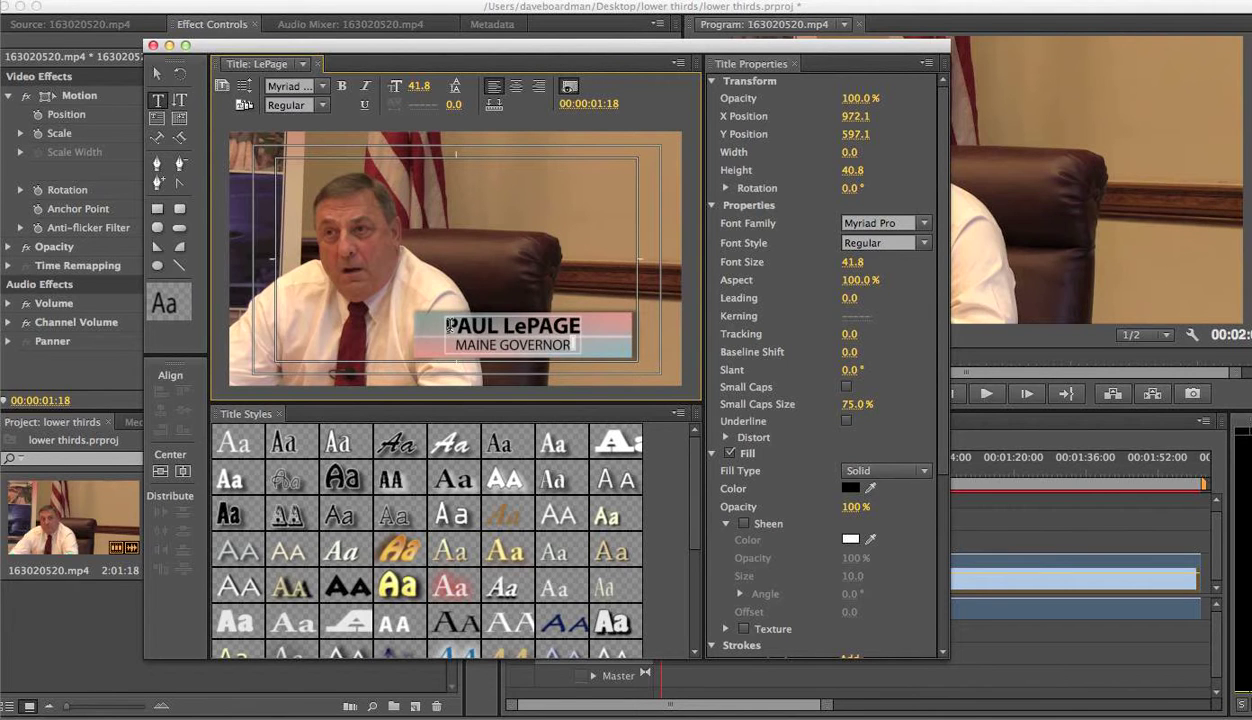
pyautogui.keyDown('shift'); pyautogui.click(538, 337); pyautogui.keyUp('shift')
pyautogui.moveTo(538, 337)
pyautogui.mouseDown()
pyautogui.moveTo(578, 346)
pyautogui.moveTo(557, 343)
pyautogui.mouseUp()
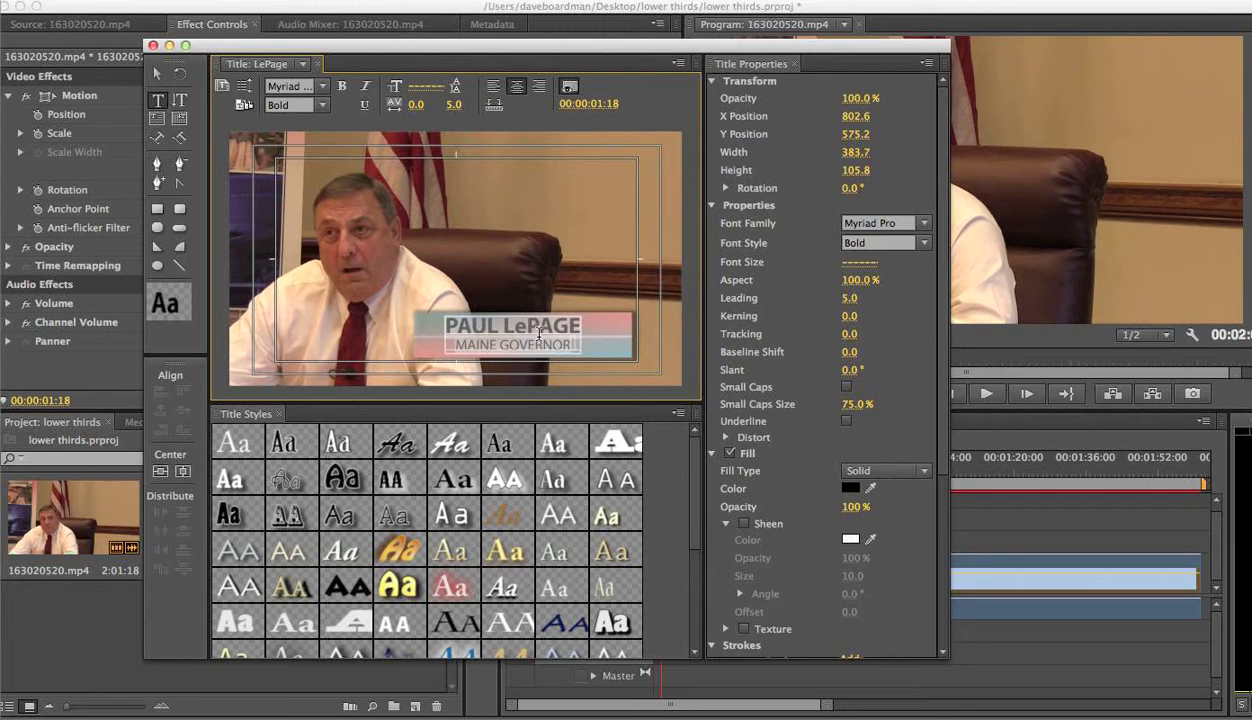
pyautogui.moveTo(841, 296)
pyautogui.mouseDown()
pyautogui.moveTo(850, 308)
pyautogui.moveTo(862, 298)
pyautogui.mouseUp()
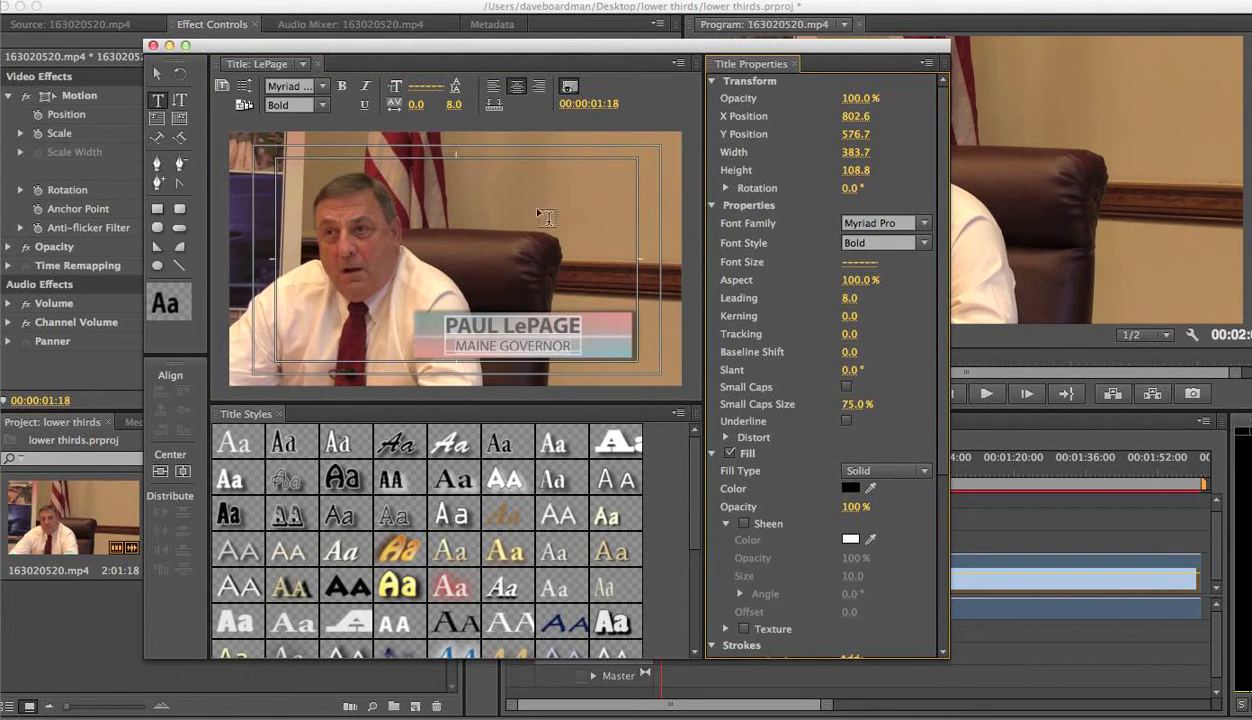
pyautogui.click(160, 73)
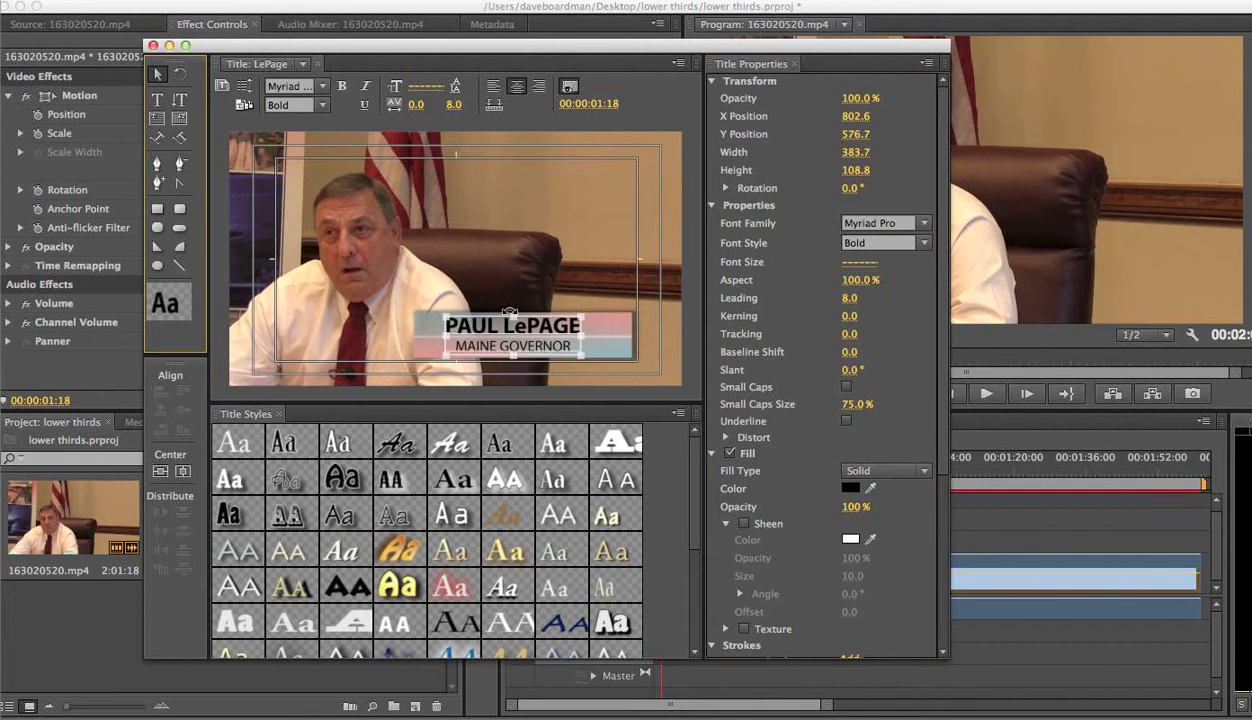
pyautogui.click(606, 252)
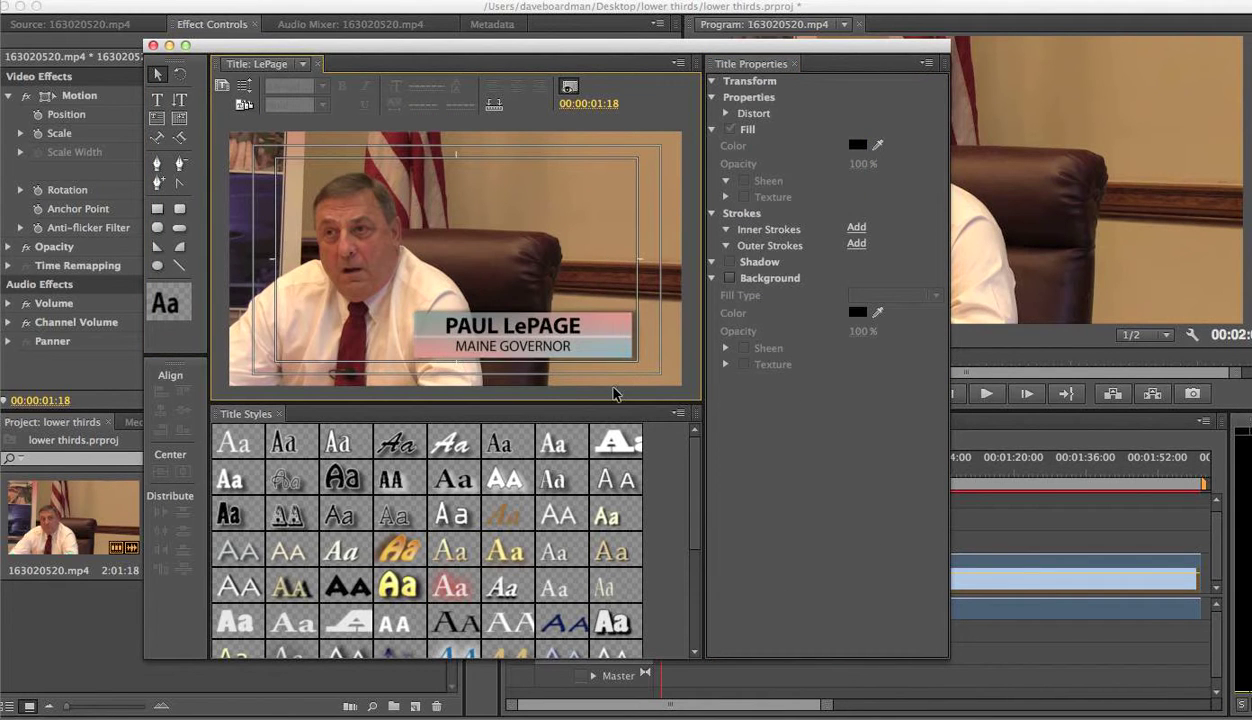
pyautogui.click(543, 352)
pyautogui.moveTo(576, 357); pyautogui.dragTo(589, 362)
pyautogui.click(533, 351)
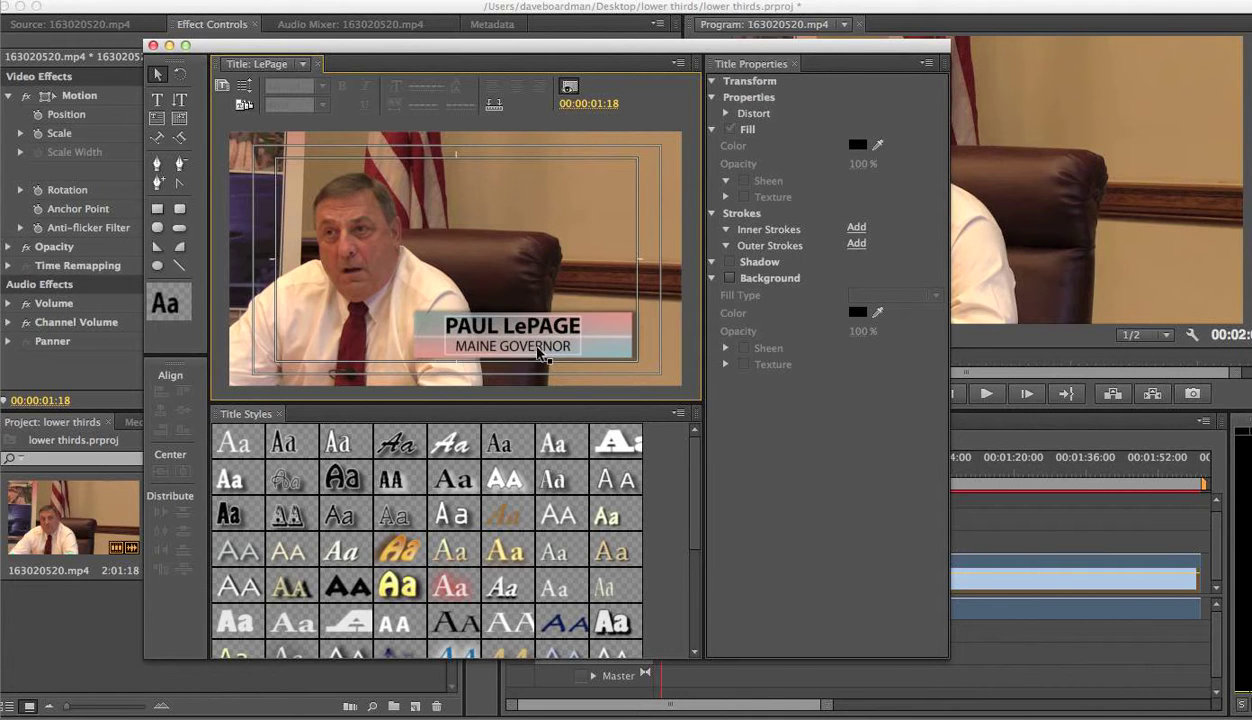
pyautogui.click(288, 140)
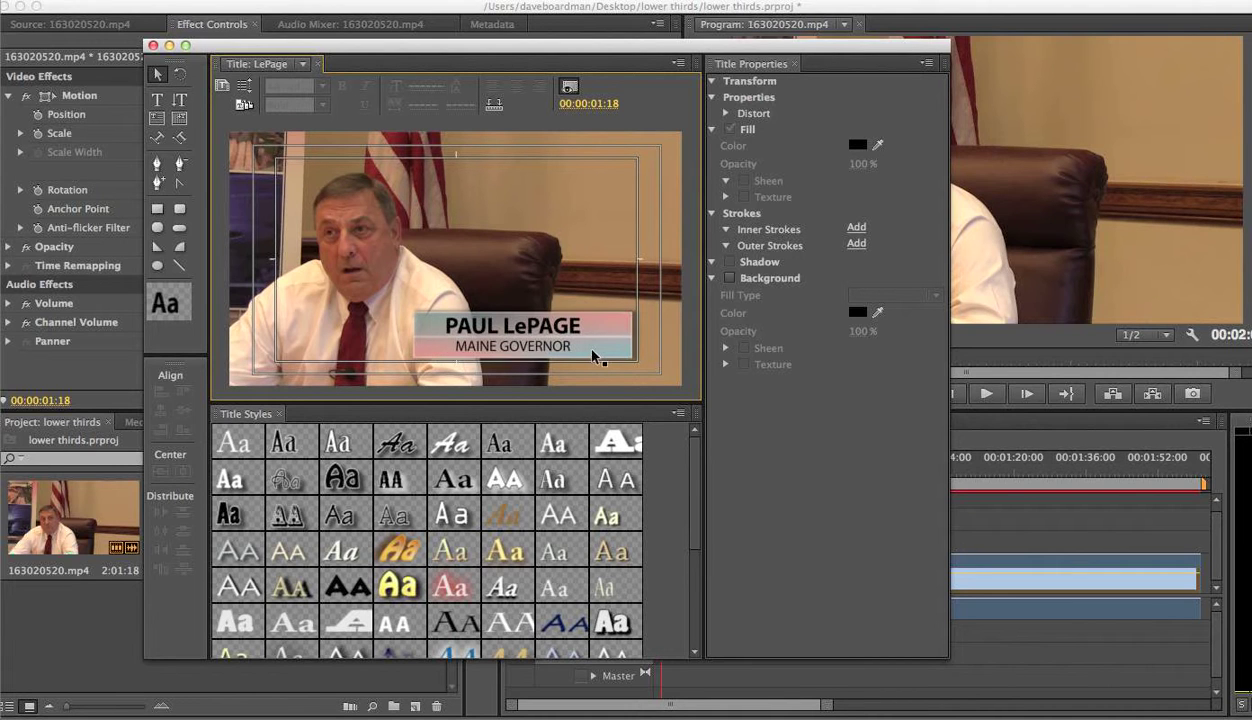
# Close the title editor and place the LePage title on Video 2 at the very start of the sequence.
pyautogui.click(153, 45)
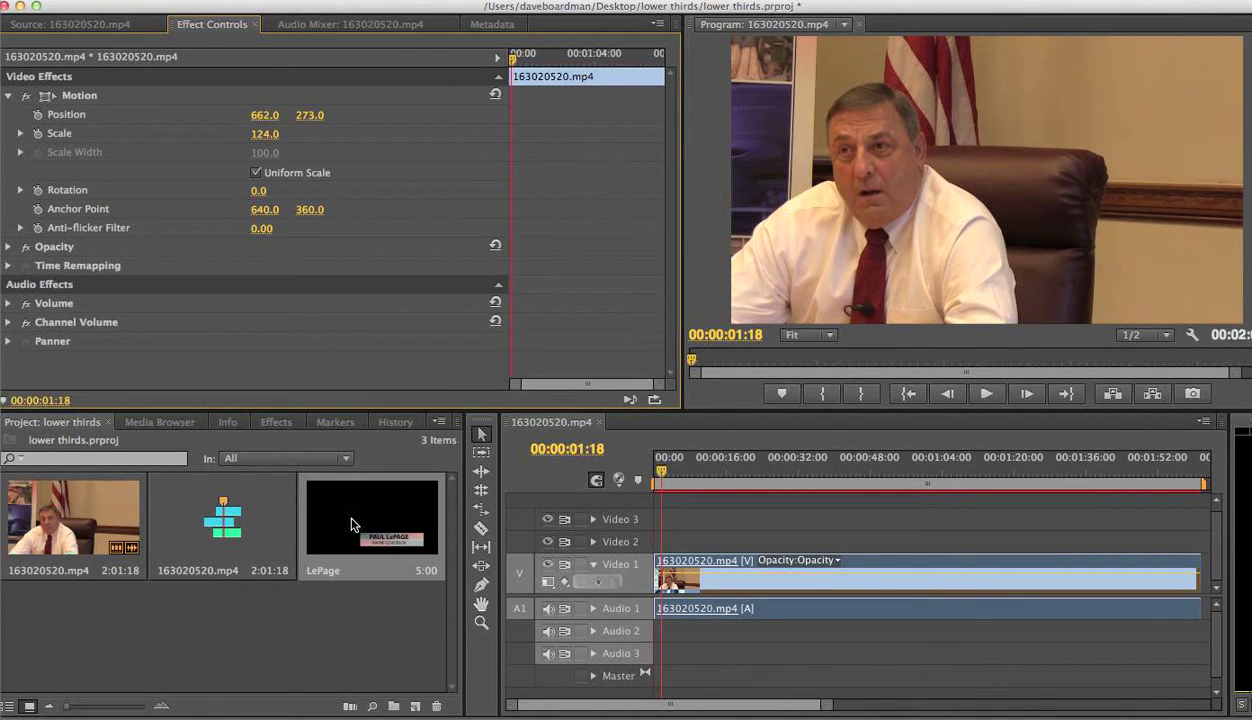
pyautogui.moveTo(350, 524); pyautogui.dragTo(670, 541)
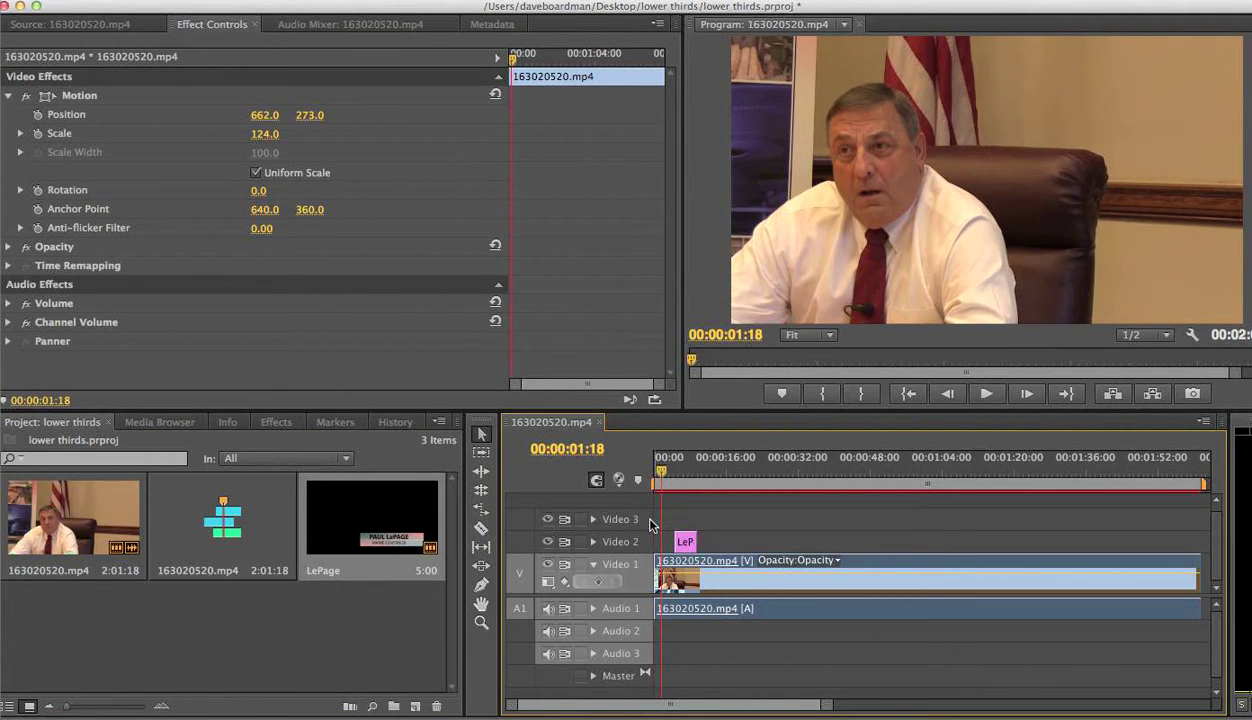
pyautogui.press('=')
pyautogui.press('=')
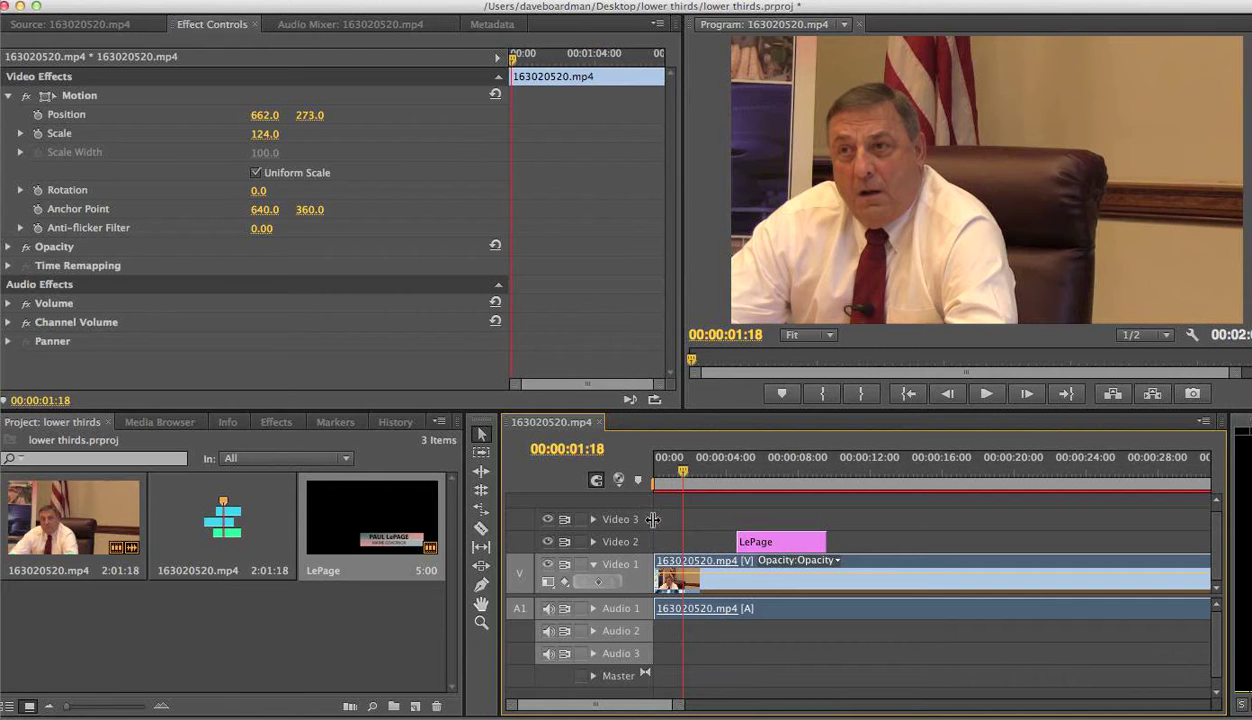
pyautogui.moveTo(752, 540); pyautogui.dragTo(699, 545)
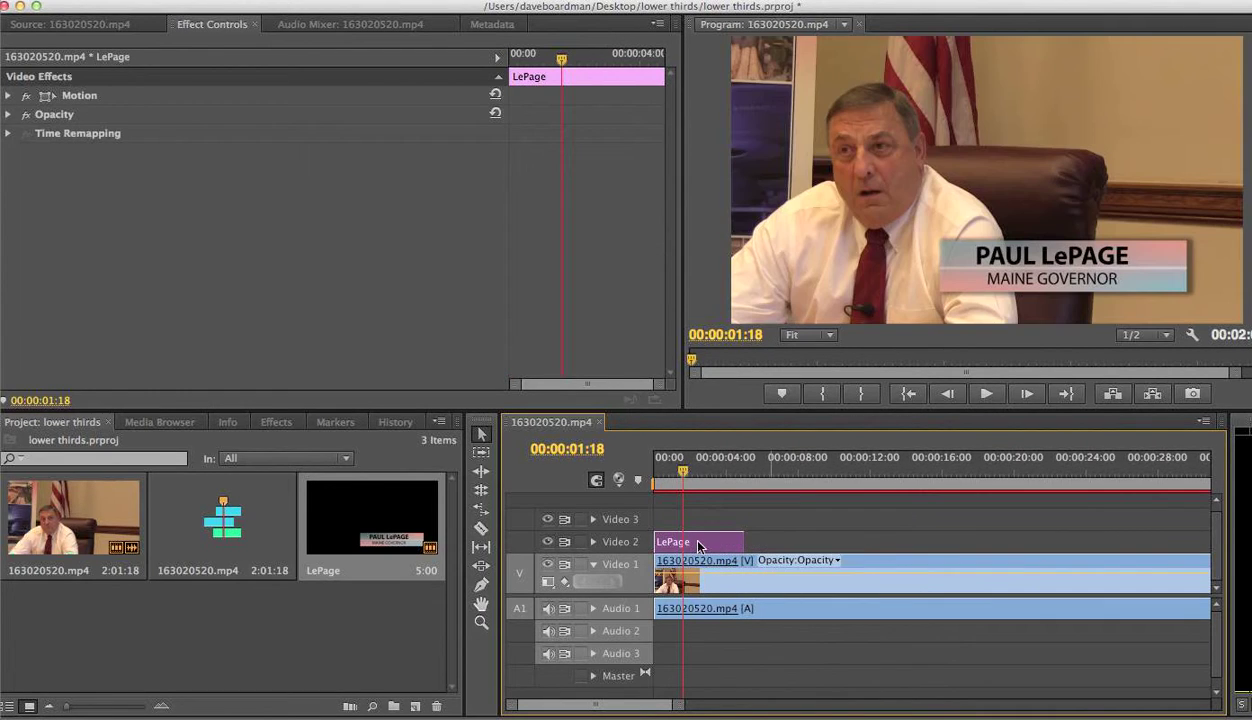
# Expand Video 2 and add opacity keyframes that fade the LePage title in from 0 at the clip's start to 100.
pyautogui.click(595, 542)
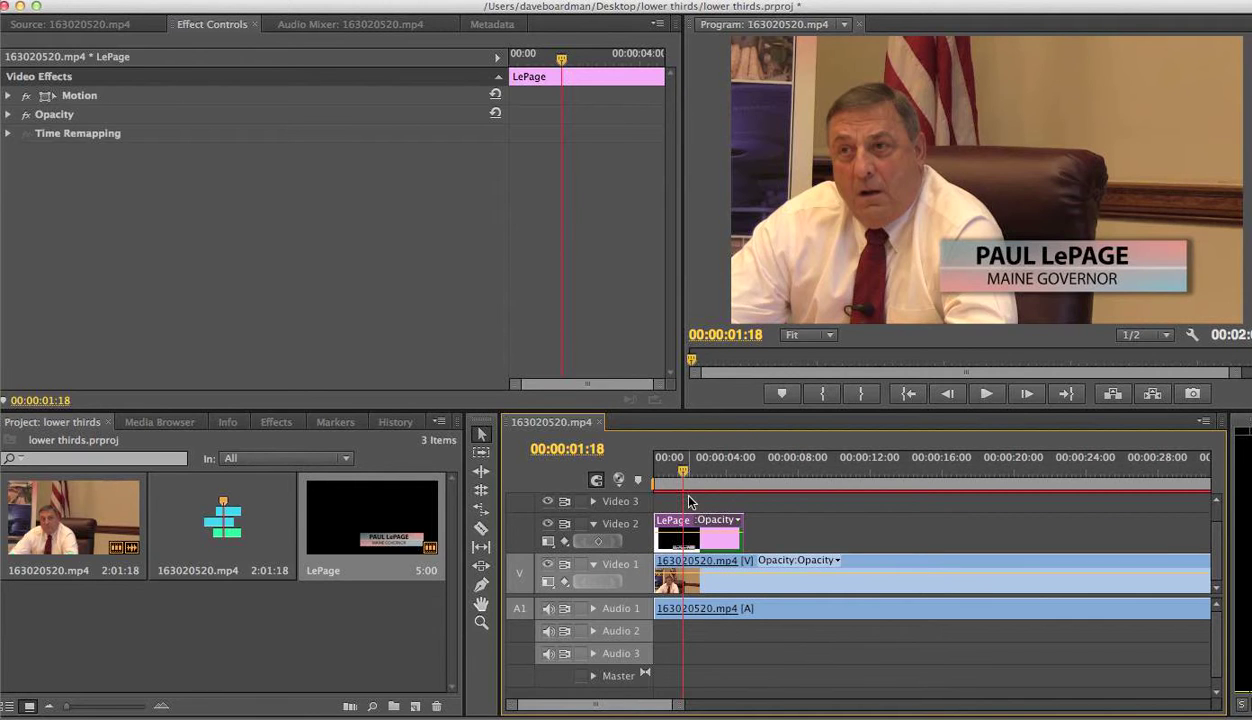
pyautogui.moveTo(680, 472); pyautogui.dragTo(654, 474)
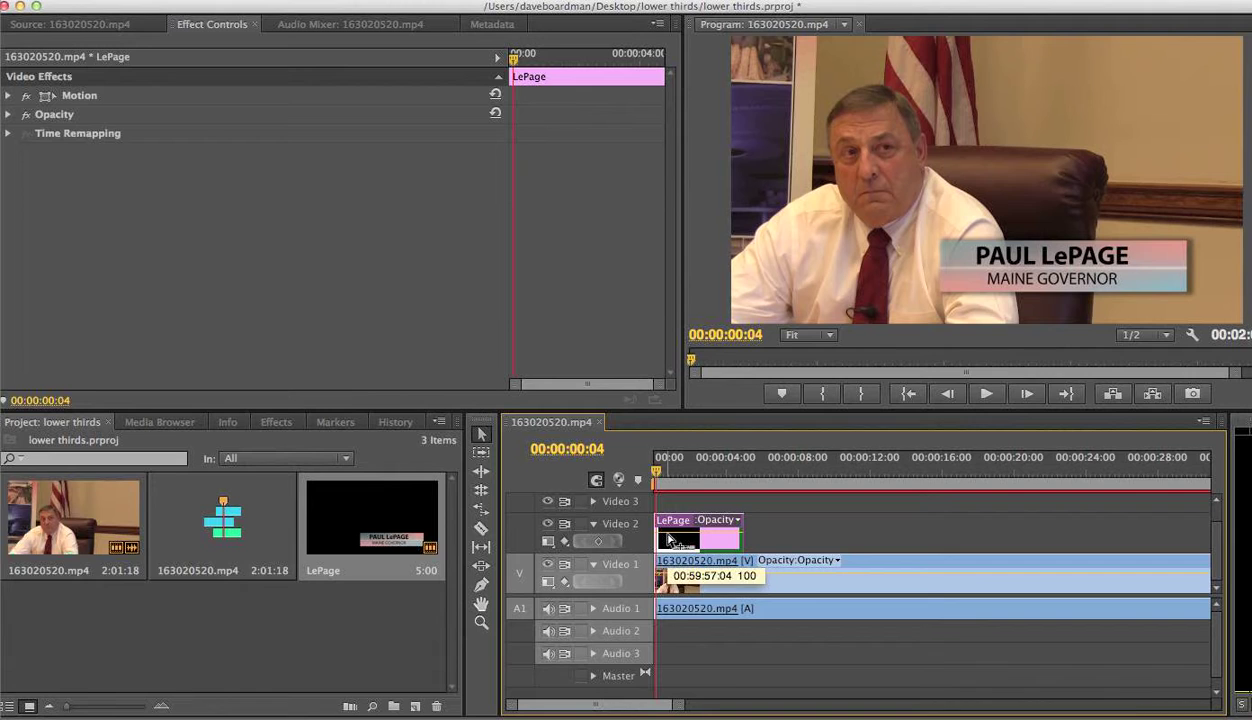
pyautogui.keyDown('super'); pyautogui.click(662, 540); pyautogui.keyUp('super')
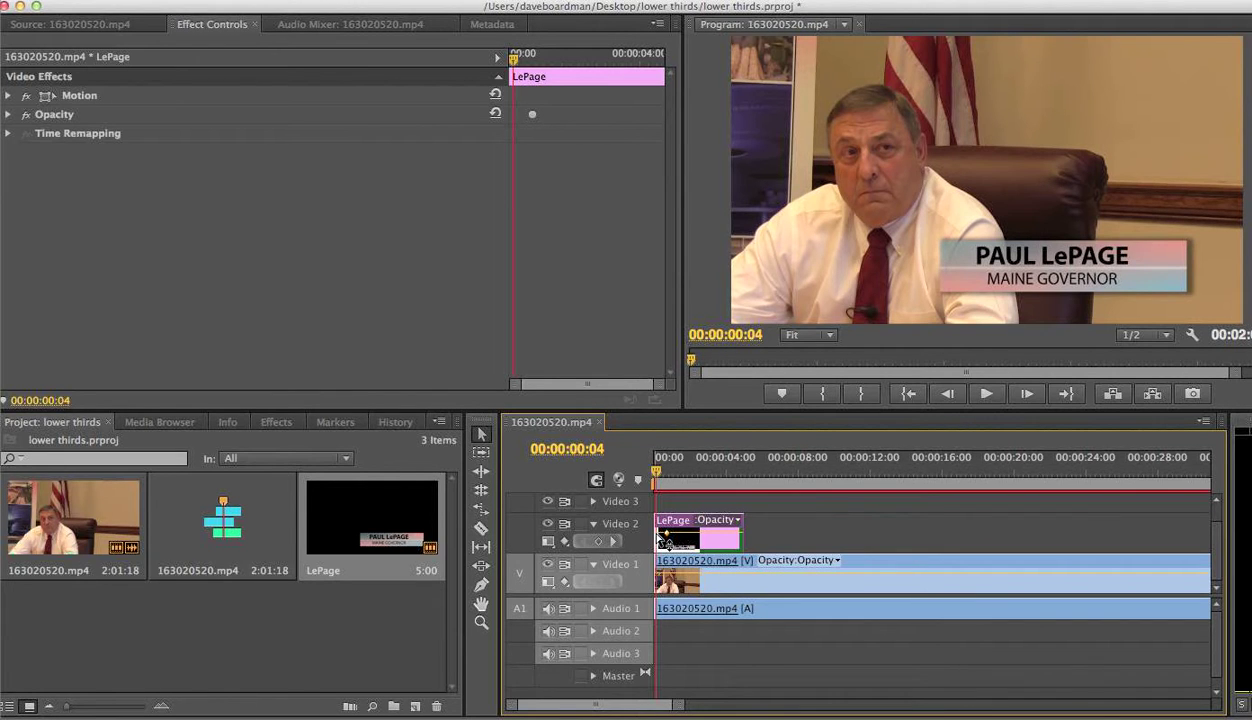
pyautogui.moveTo(662, 537); pyautogui.dragTo(662, 547)
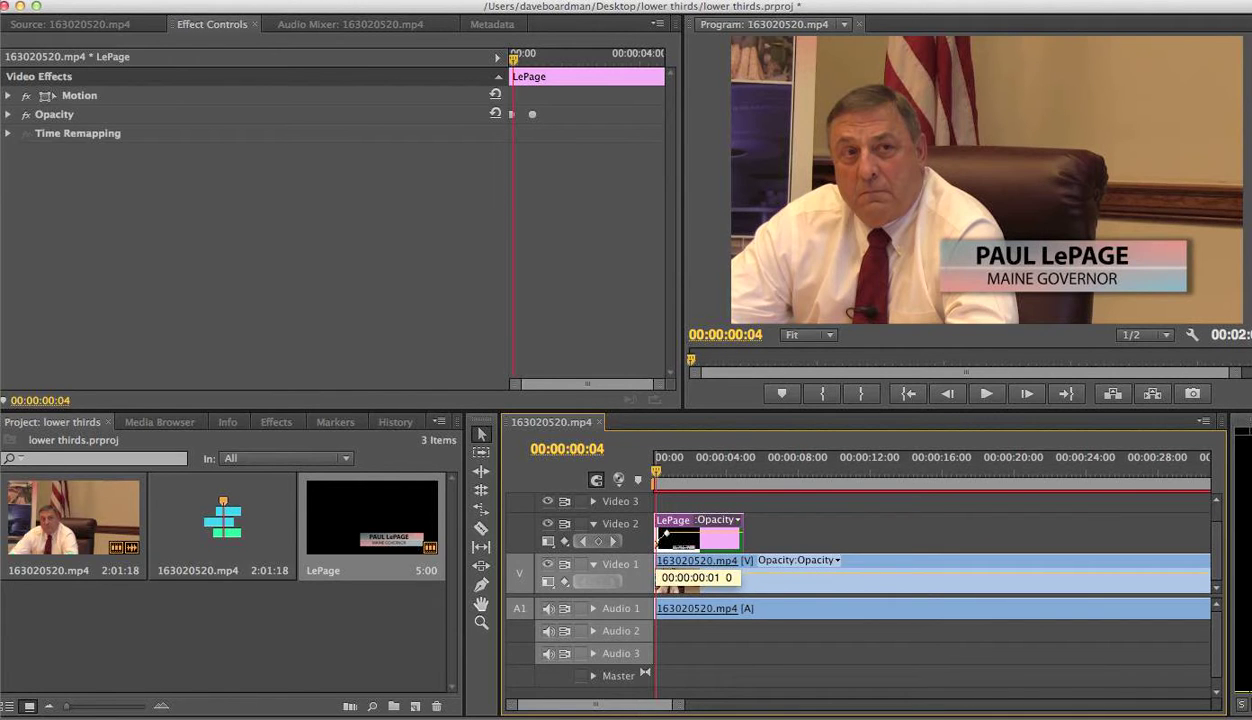
# Play the sequence from the very start to check the title's fade-in.
pyautogui.moveTo(665, 478); pyautogui.dragTo(648, 470)
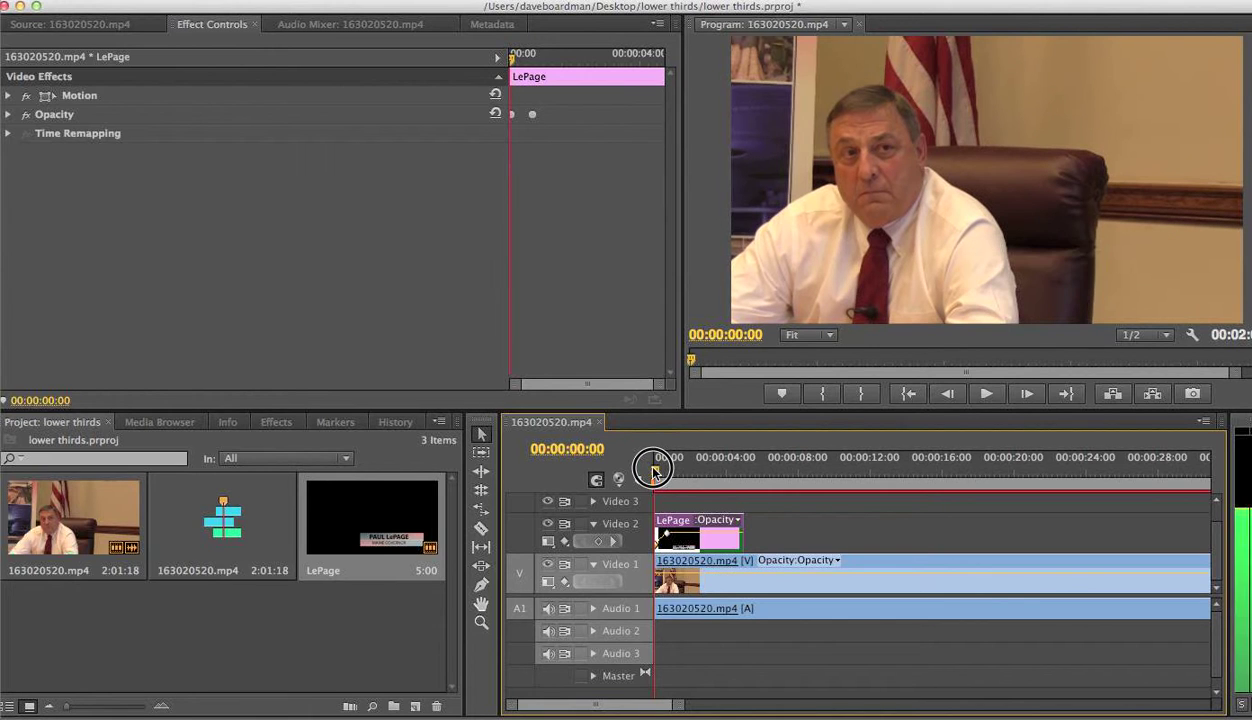
pyautogui.press('space')
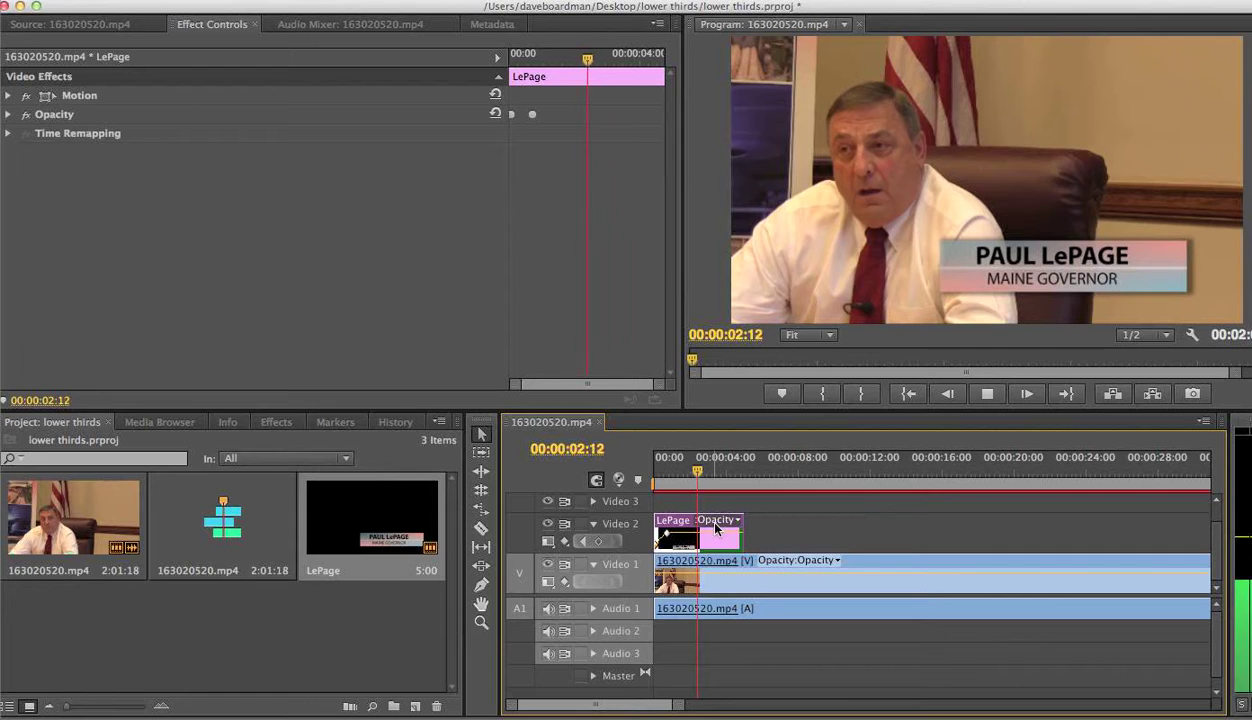
pyautogui.press('space')
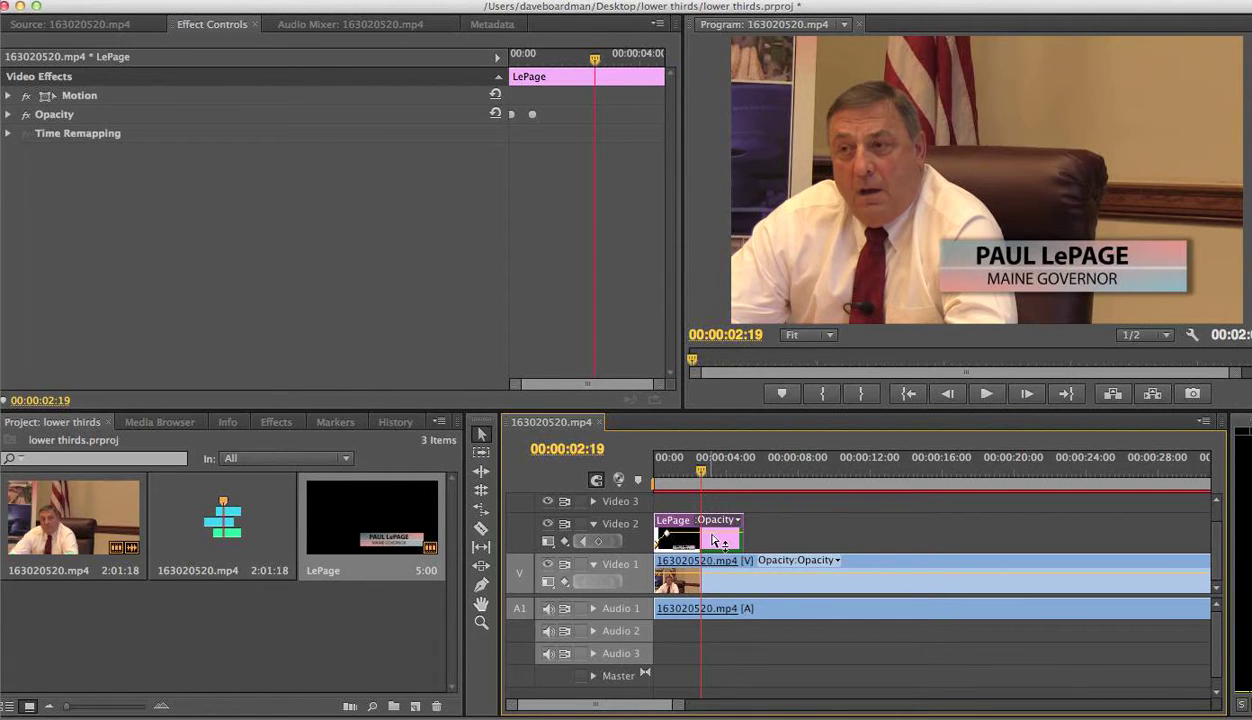
# Add opacity keyframes near the end of the LePage title on Video 2, fading it out to 0 at about 00:00:04:25.
pyautogui.keyDown('super'); pyautogui.click(712, 536); pyautogui.keyUp('super')
pyautogui.moveTo(742, 537); pyautogui.dragTo(742, 549)
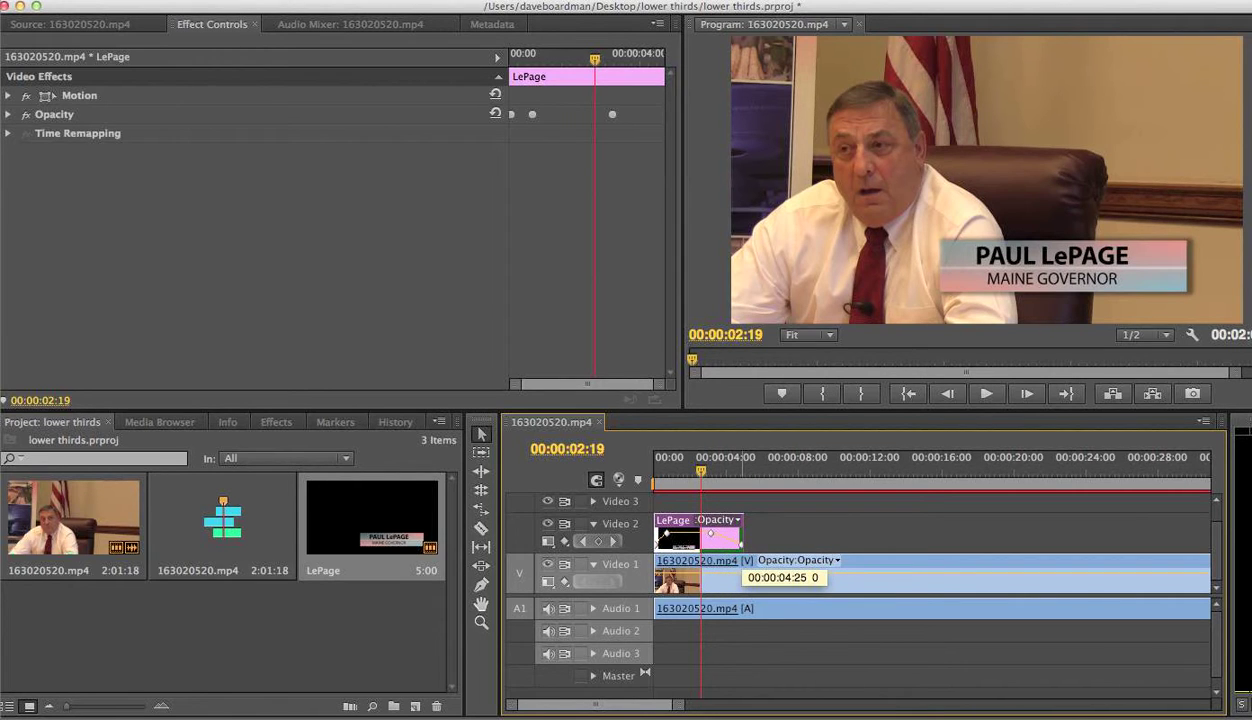
# Play the sequence twice from the start through the title clip's end to review both the fade-in and the fade-out.
pyautogui.moveTo(689, 472); pyautogui.dragTo(656, 483)
pyautogui.press('space')
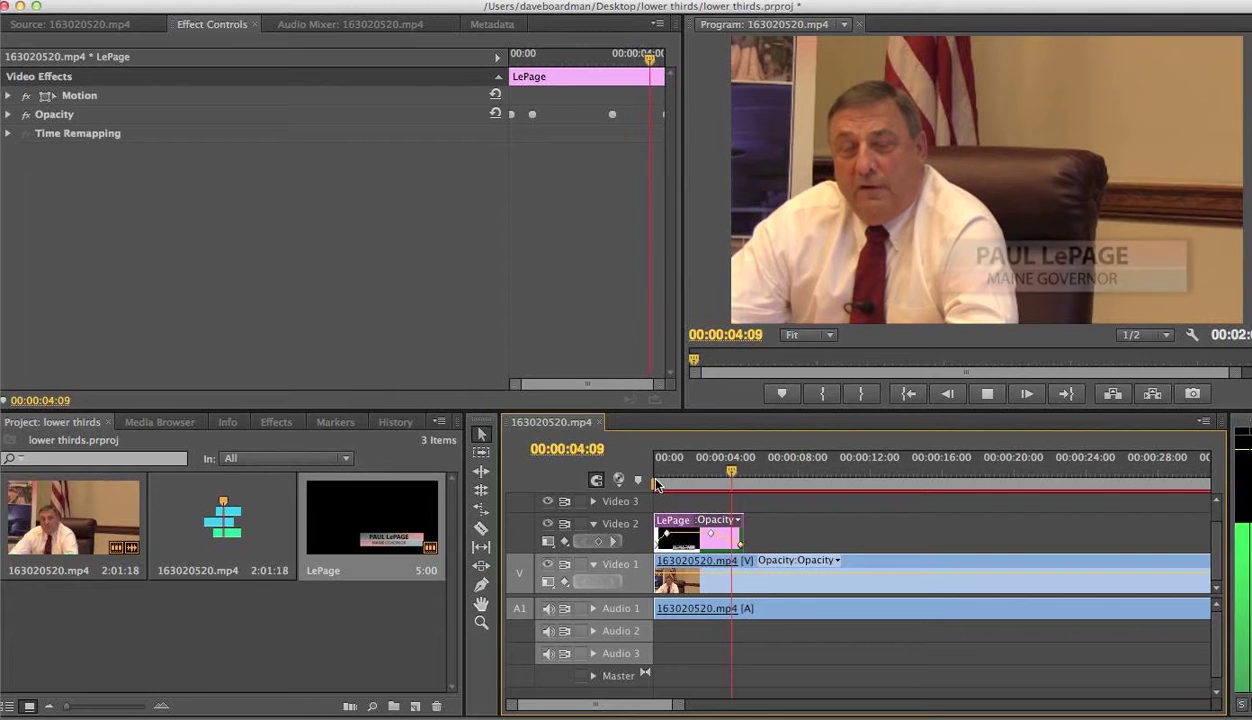
pyautogui.press('space')
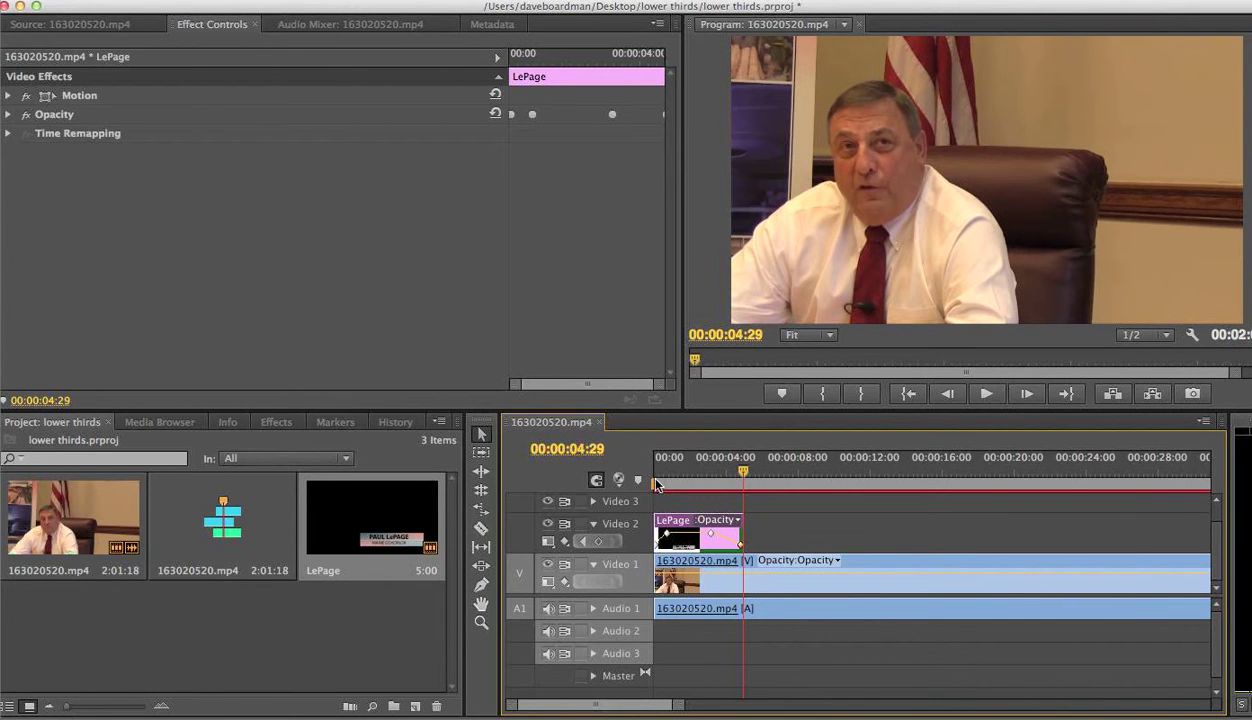
pyautogui.moveTo(742, 472); pyautogui.dragTo(647, 482)
pyautogui.press('space')
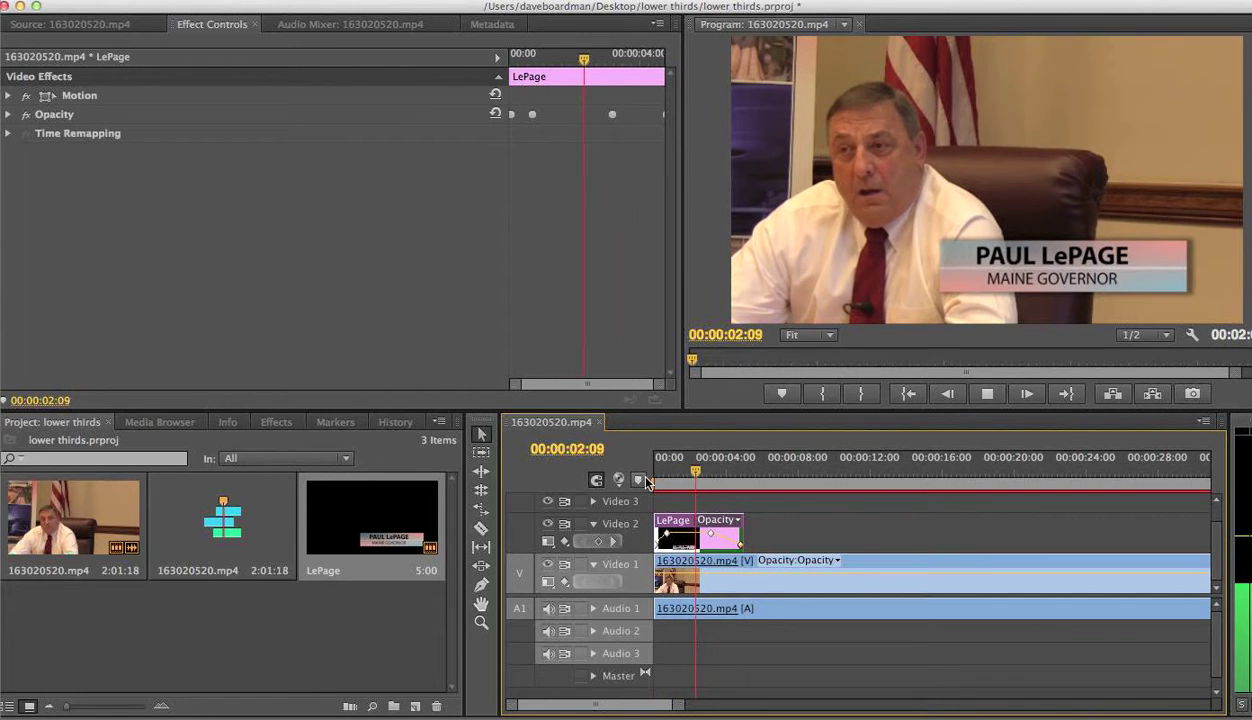
pyautogui.press('space')
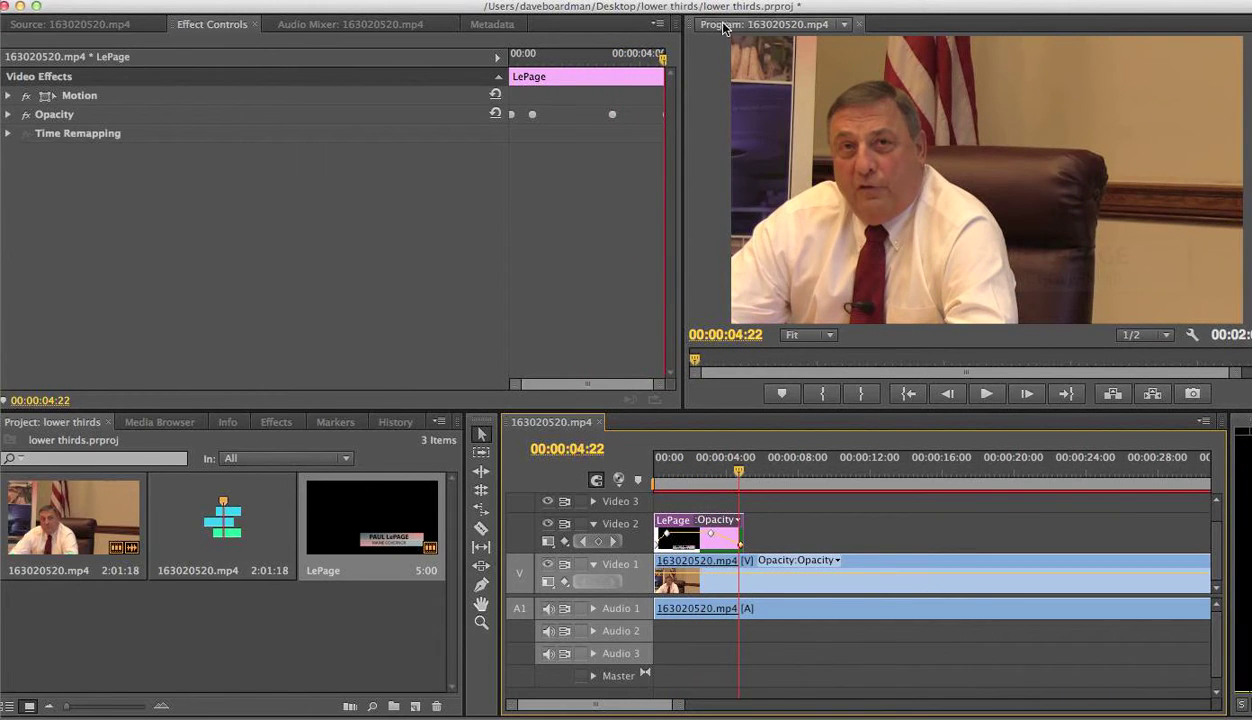
pyautogui.click(750, 0)
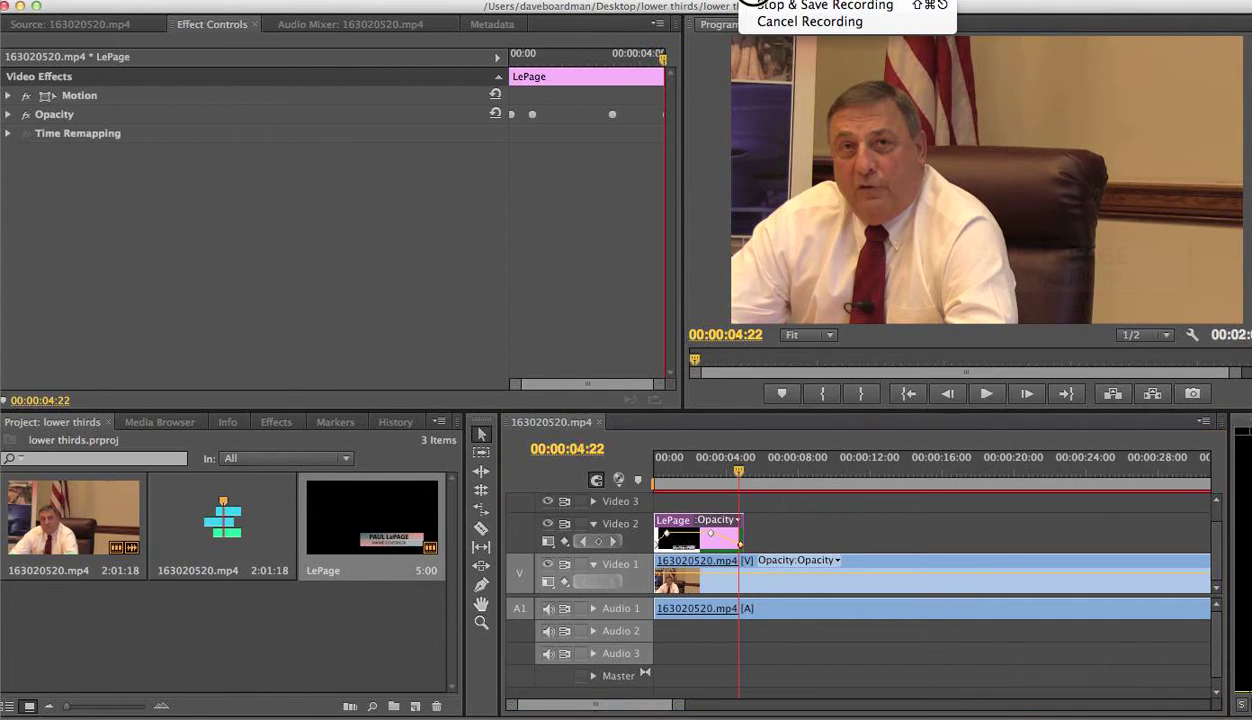